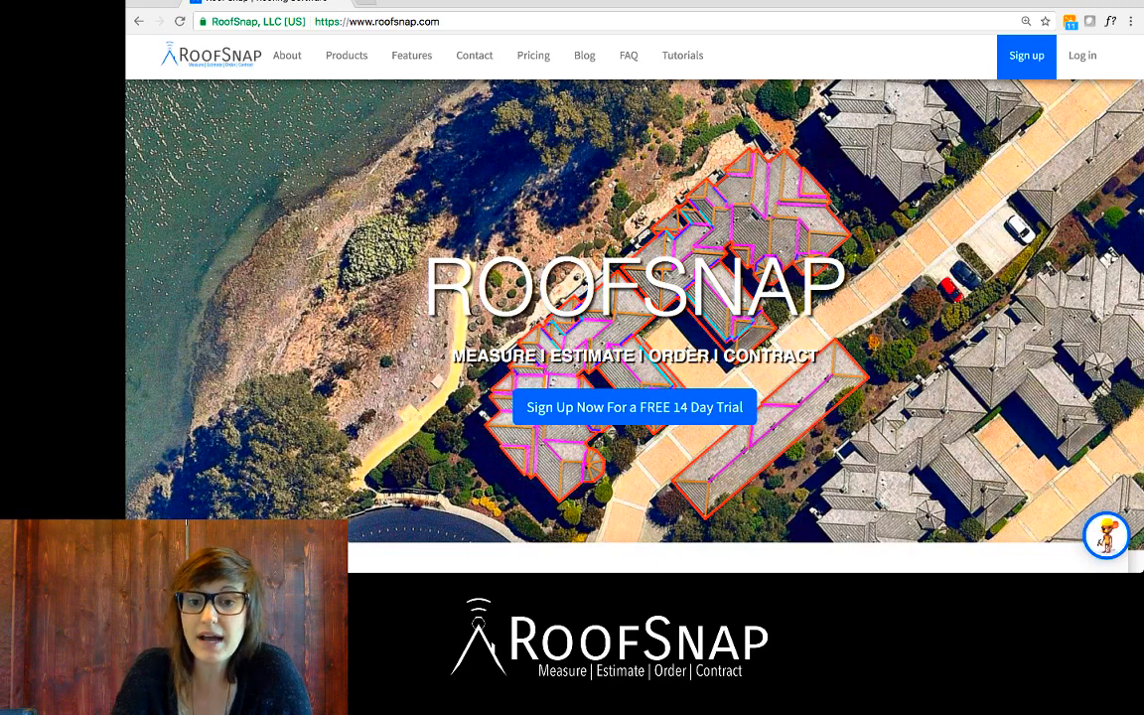
- Log in to the RoofSnap website using the e-mail address and password already filled in on the login form
scroll(634, 298, "down", 1)
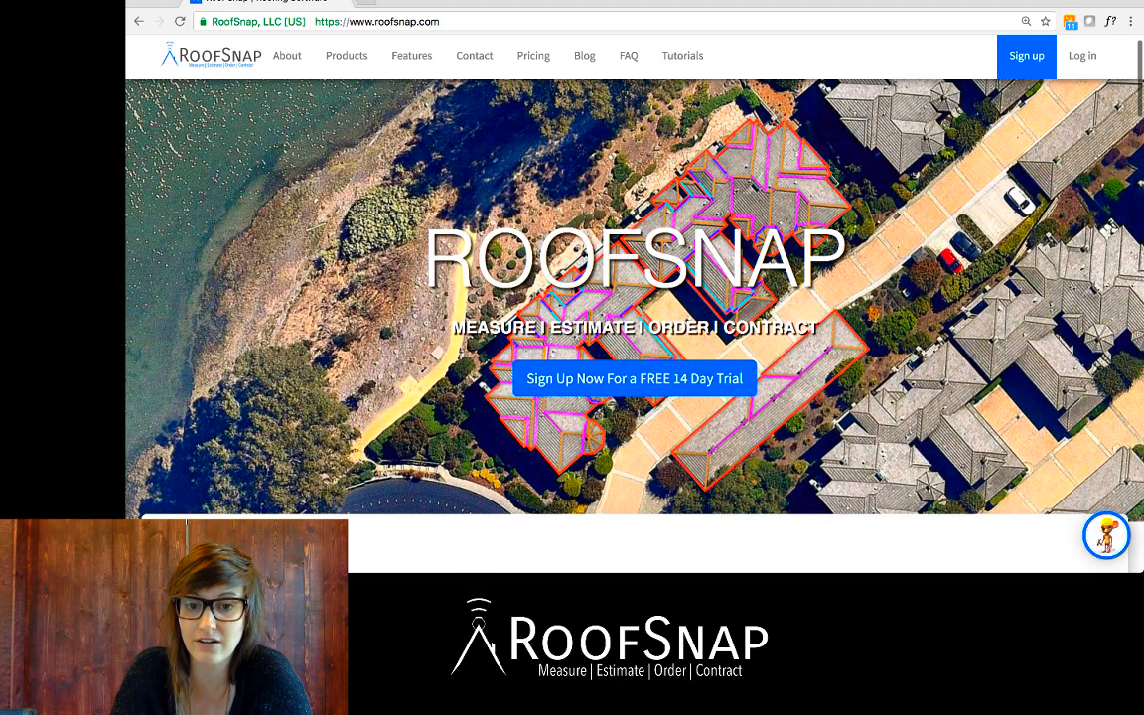
scroll(634, 298, "up", 1)
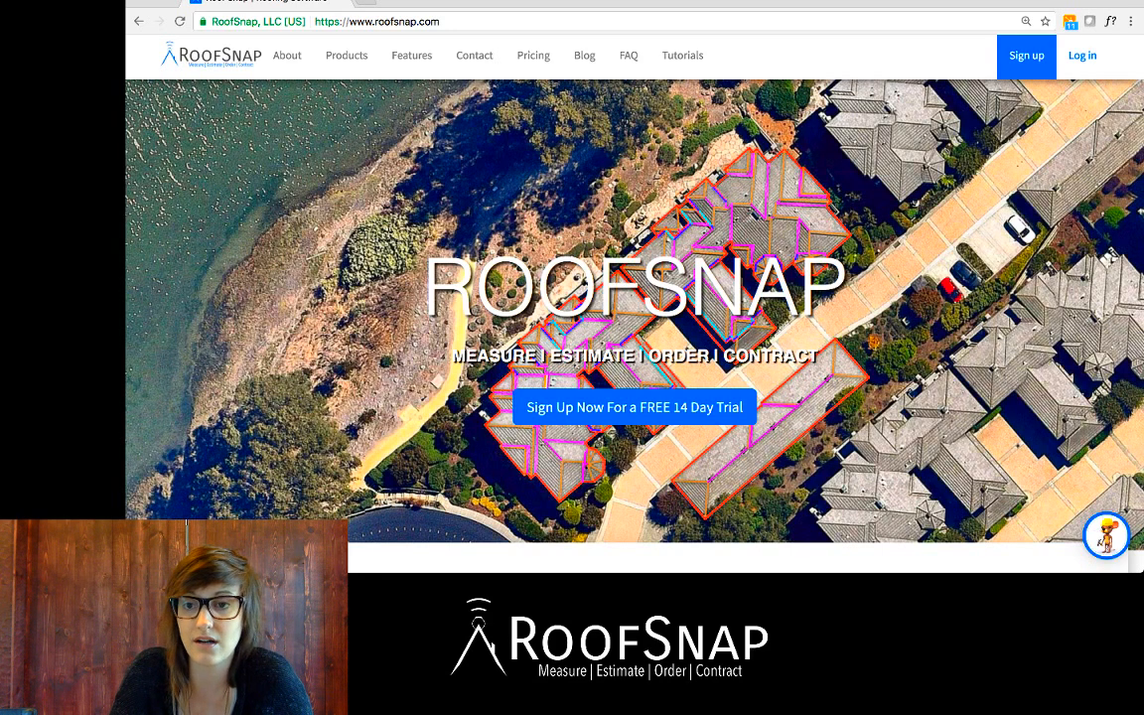
left_click(1082, 56)
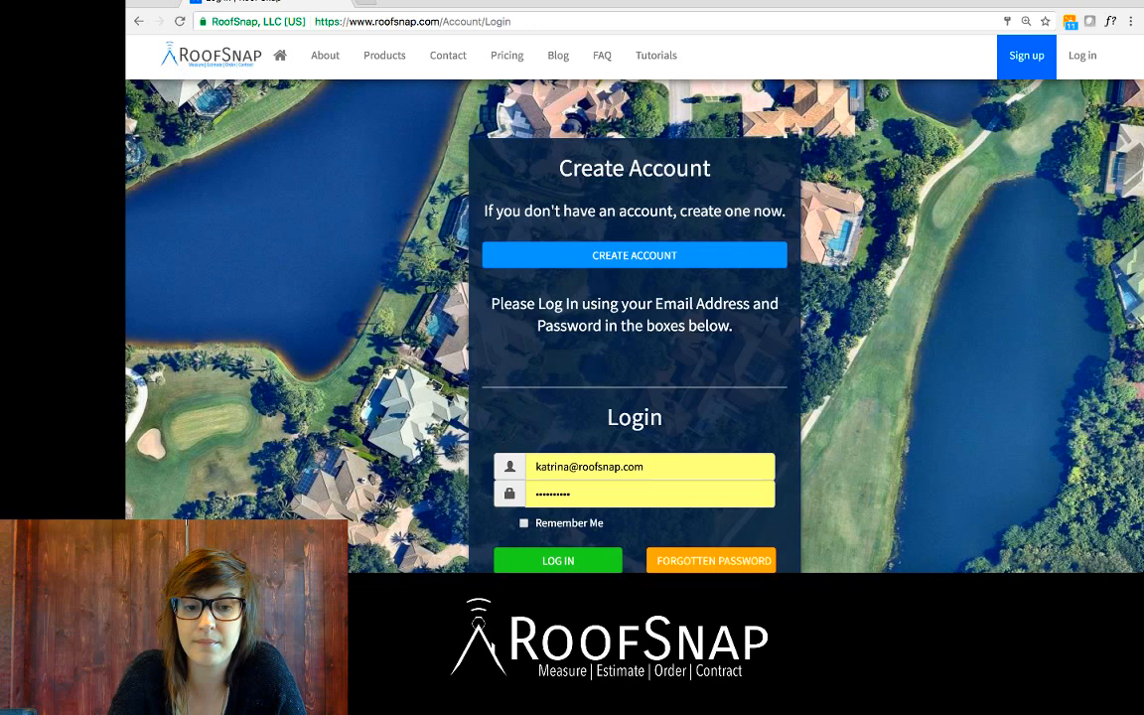
scroll(634, 397, "down", 1)
left_click(644, 466)
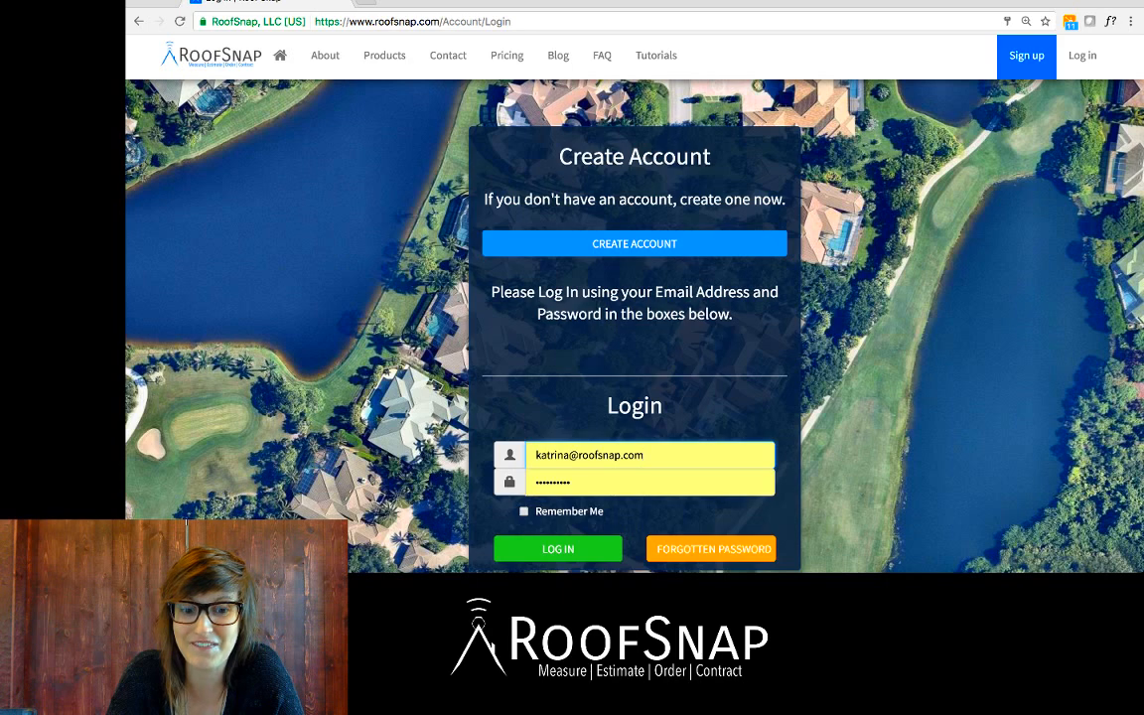
key("Return")
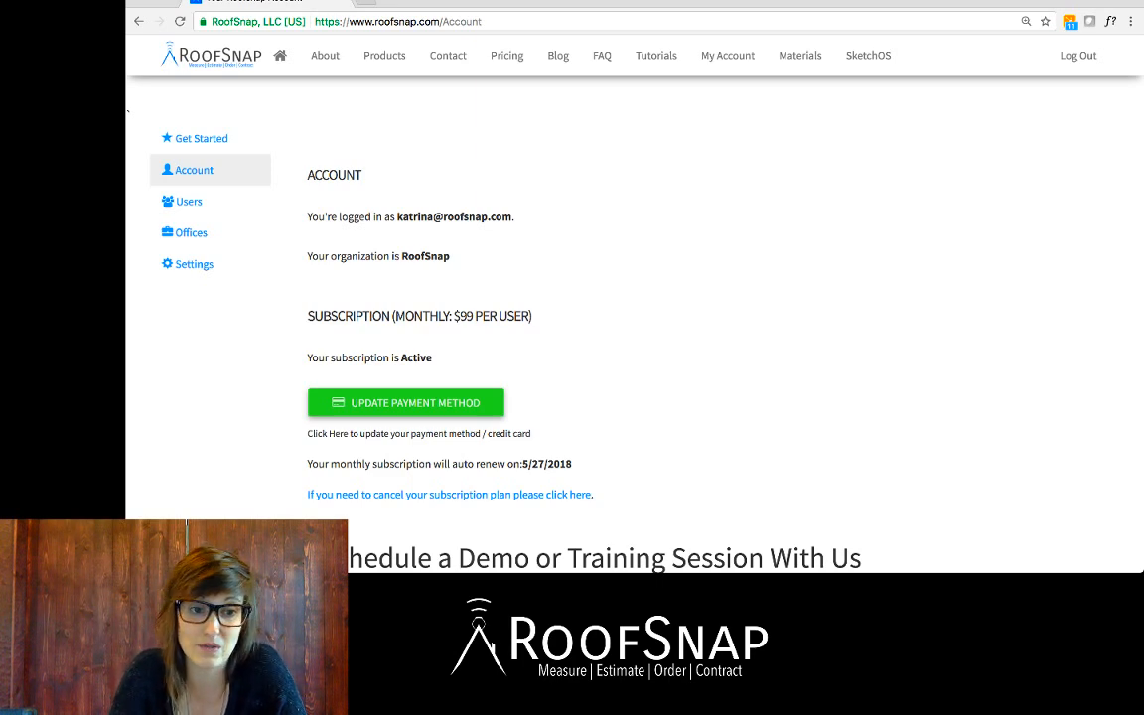
- Examine the subscription details and the options for booking a live demo or training session on the account page
scroll(595, 298, "down", 2)
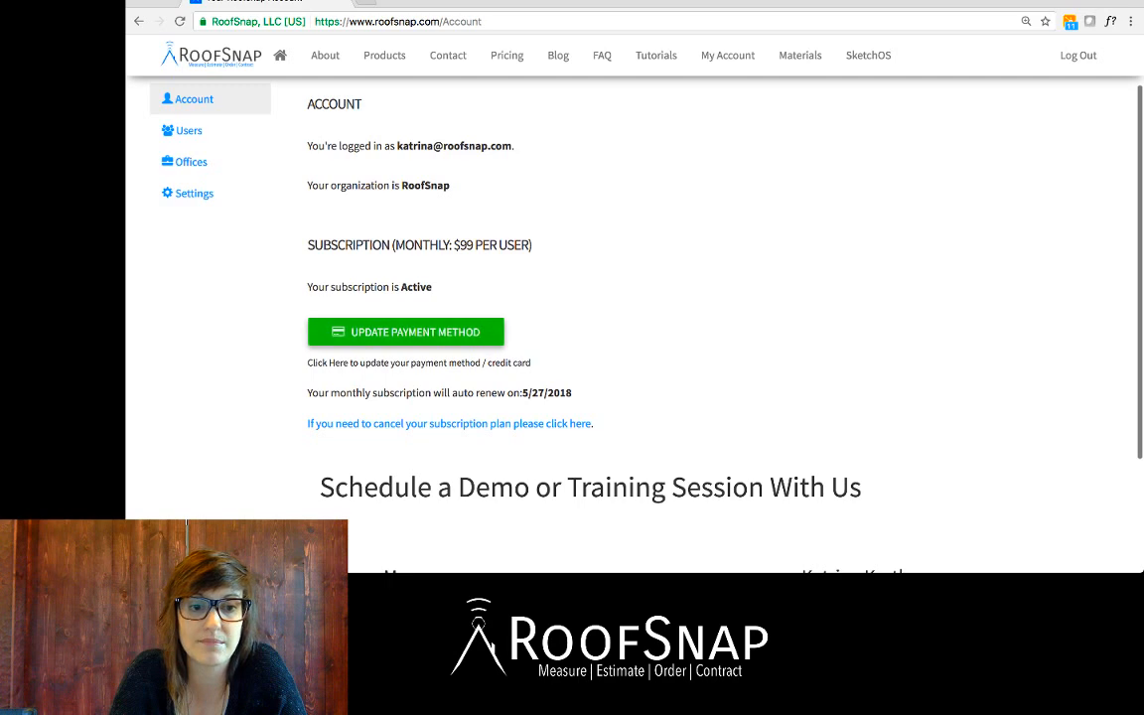
scroll(595, 298, "down", 1)
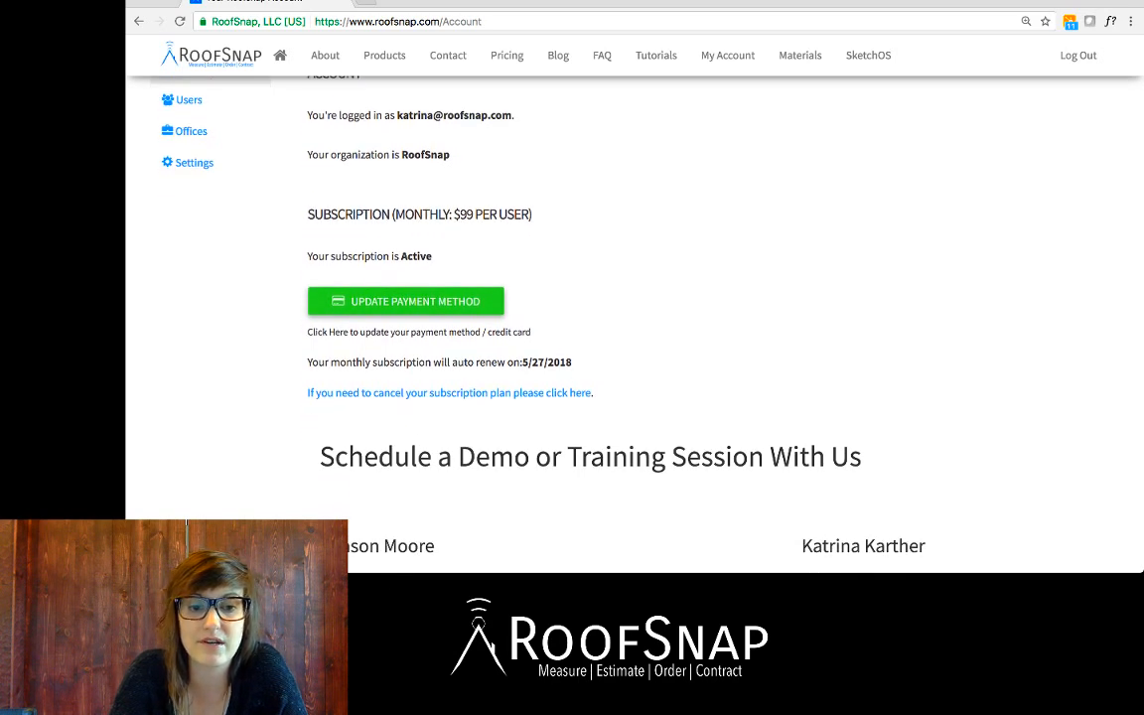
scroll(596, 298, "down", 2)
scroll(595, 298, "down", 2)
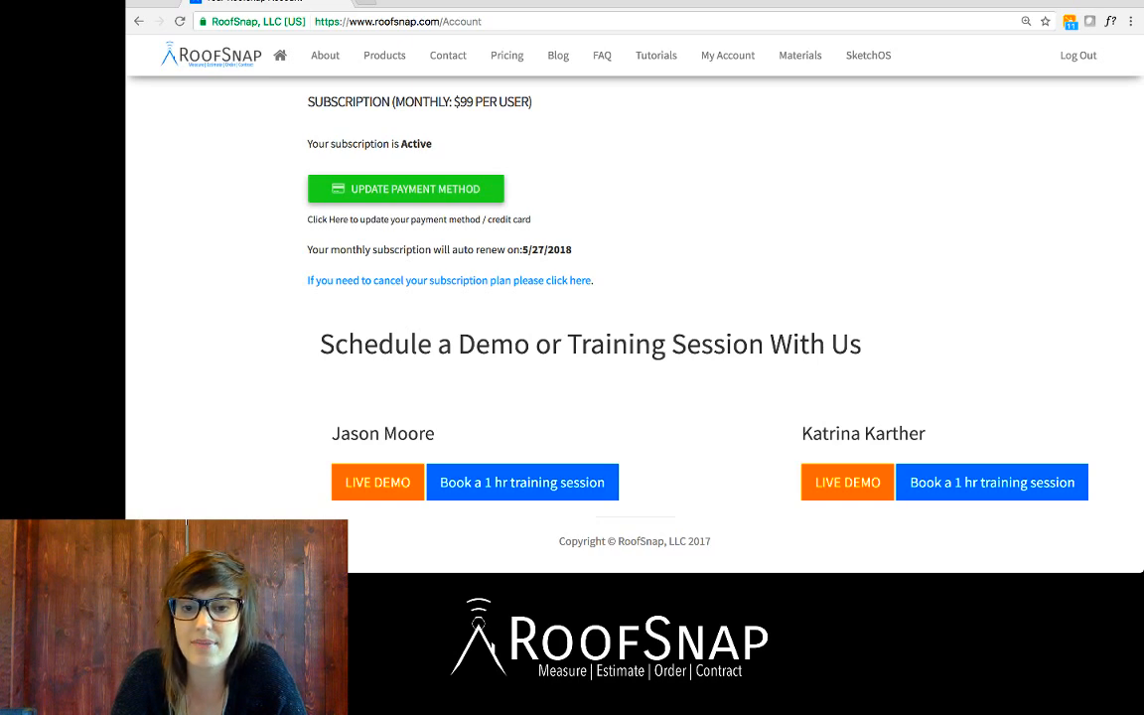
left_click_drag(801, 433, 925, 434)
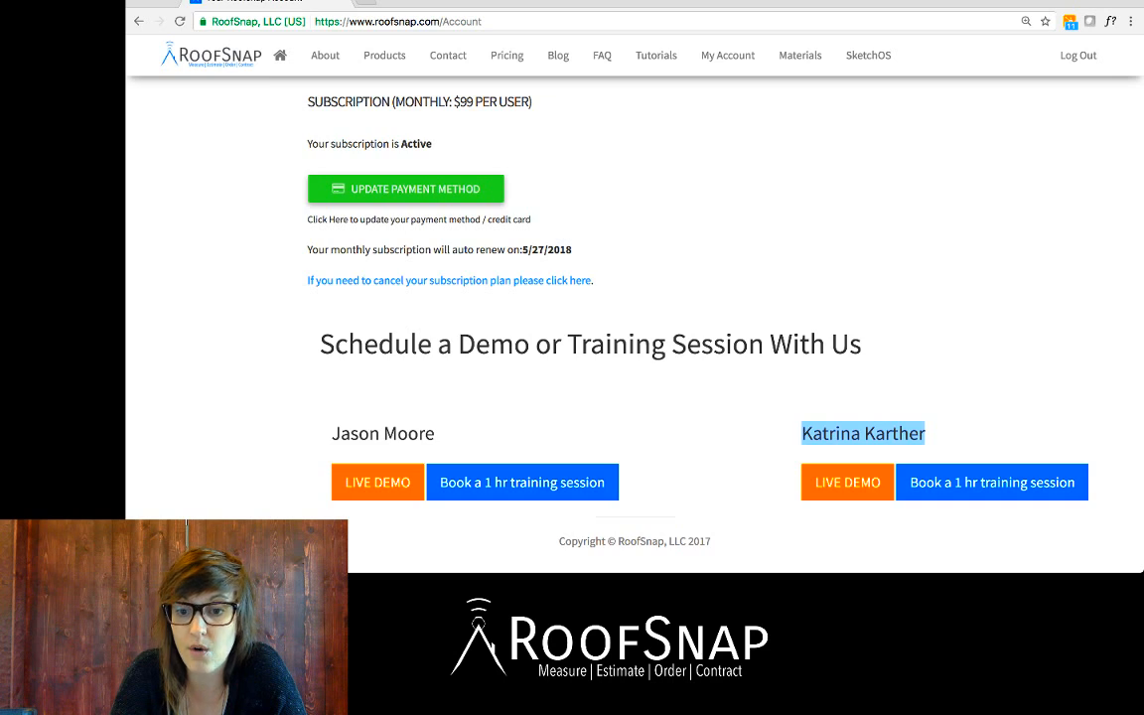
left_click(776, 390)
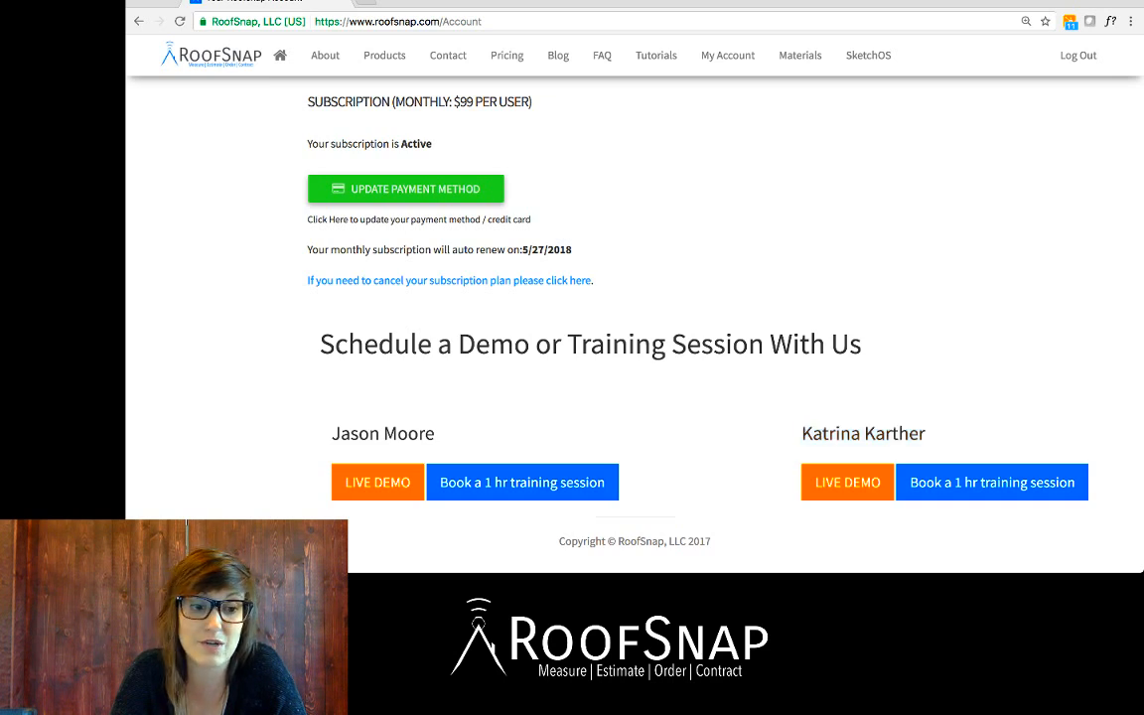
left_click_drag(331, 433, 435, 434)
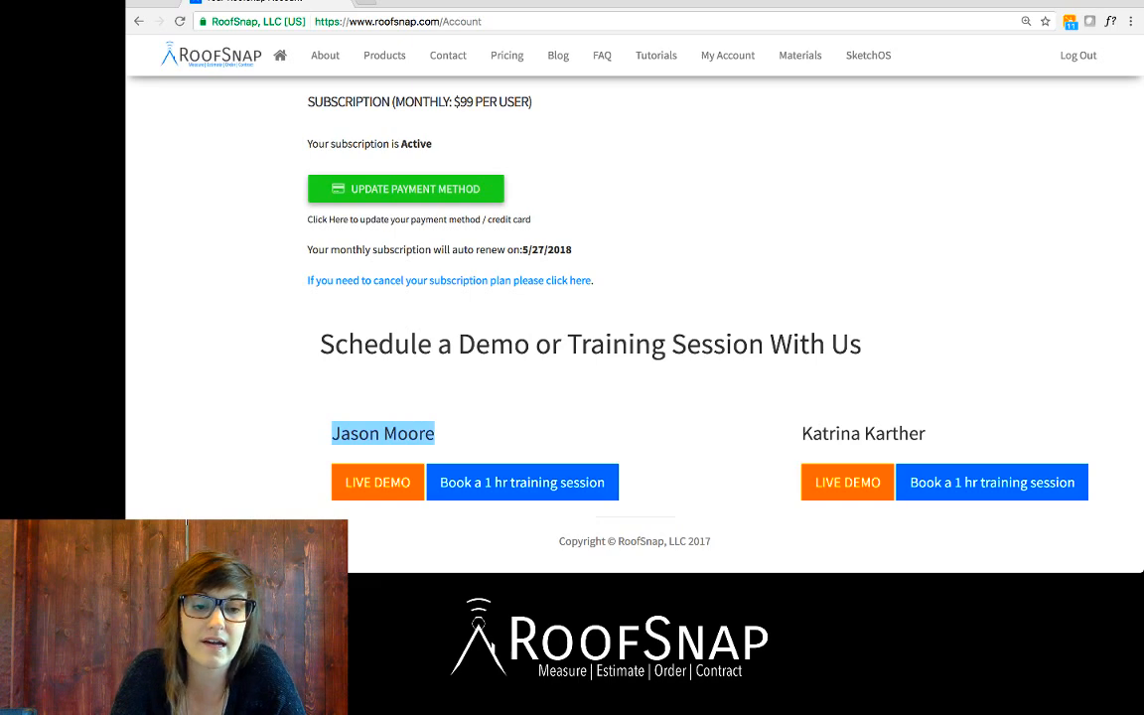
left_click(433, 434)
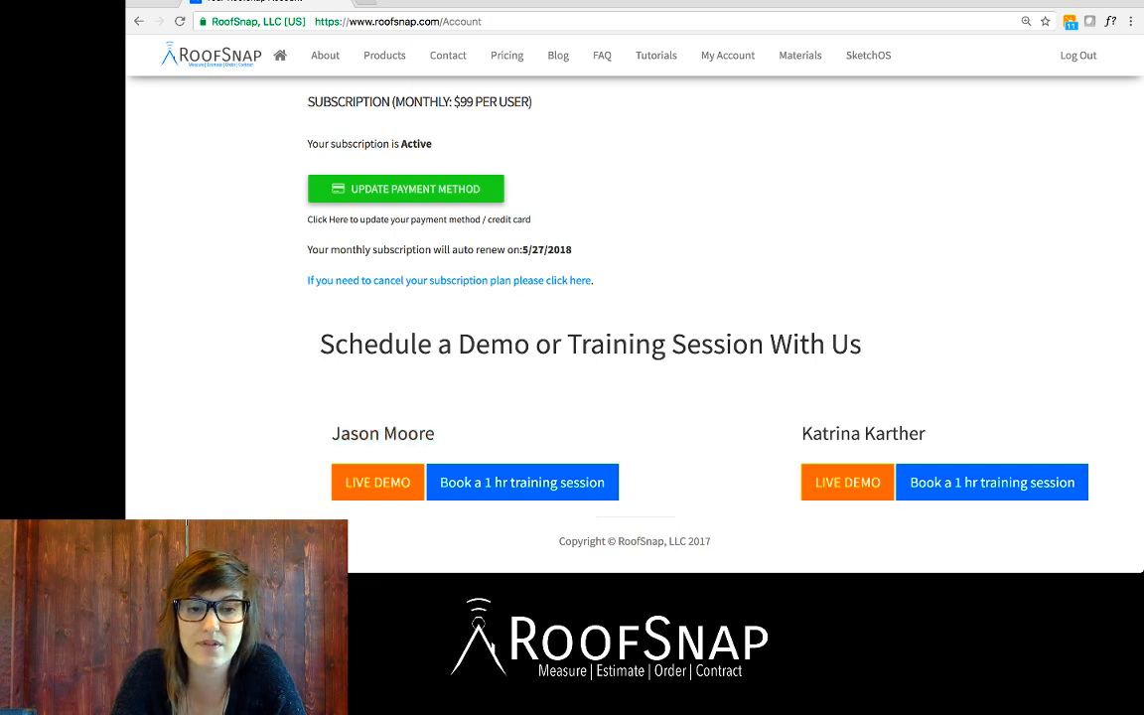
- Open the organization's user list and look through the accounts in it
scroll(635, 297, "up", 5)
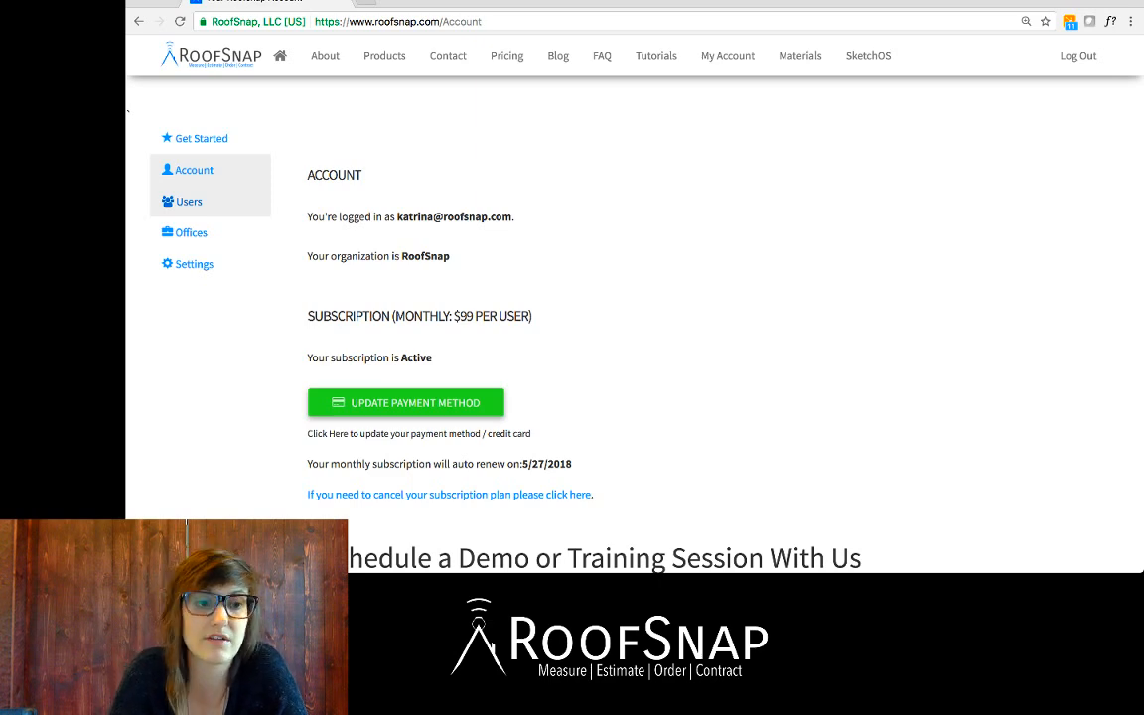
left_click(188, 202)
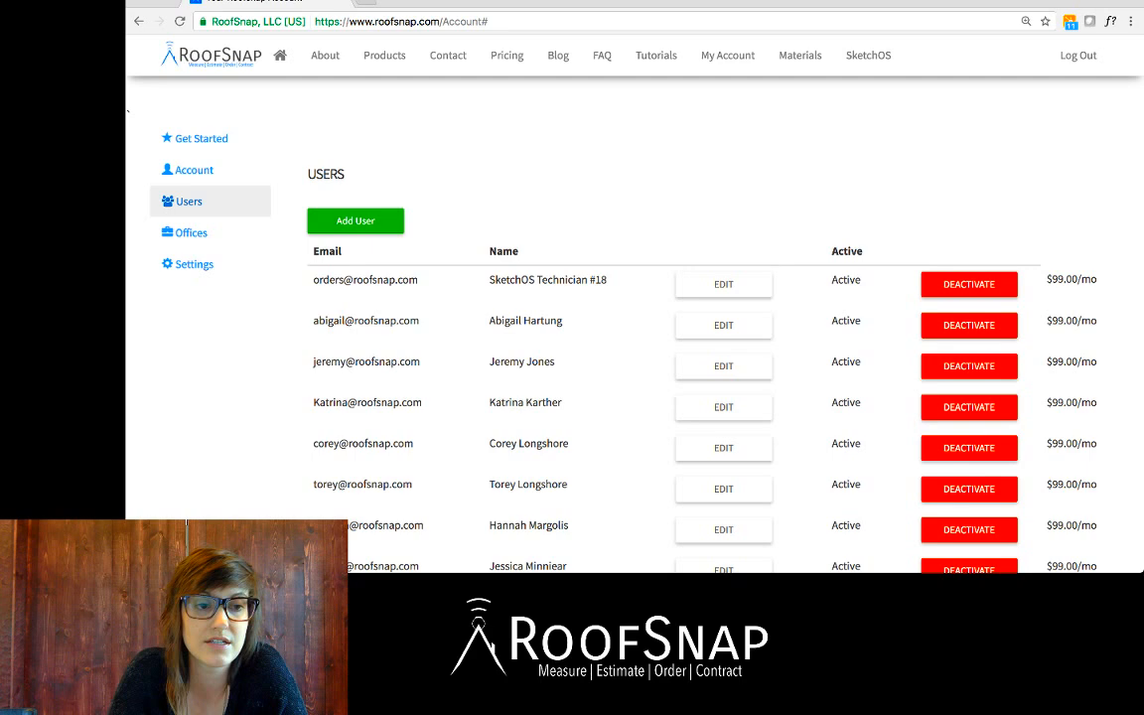
scroll(635, 348, "down", 2)
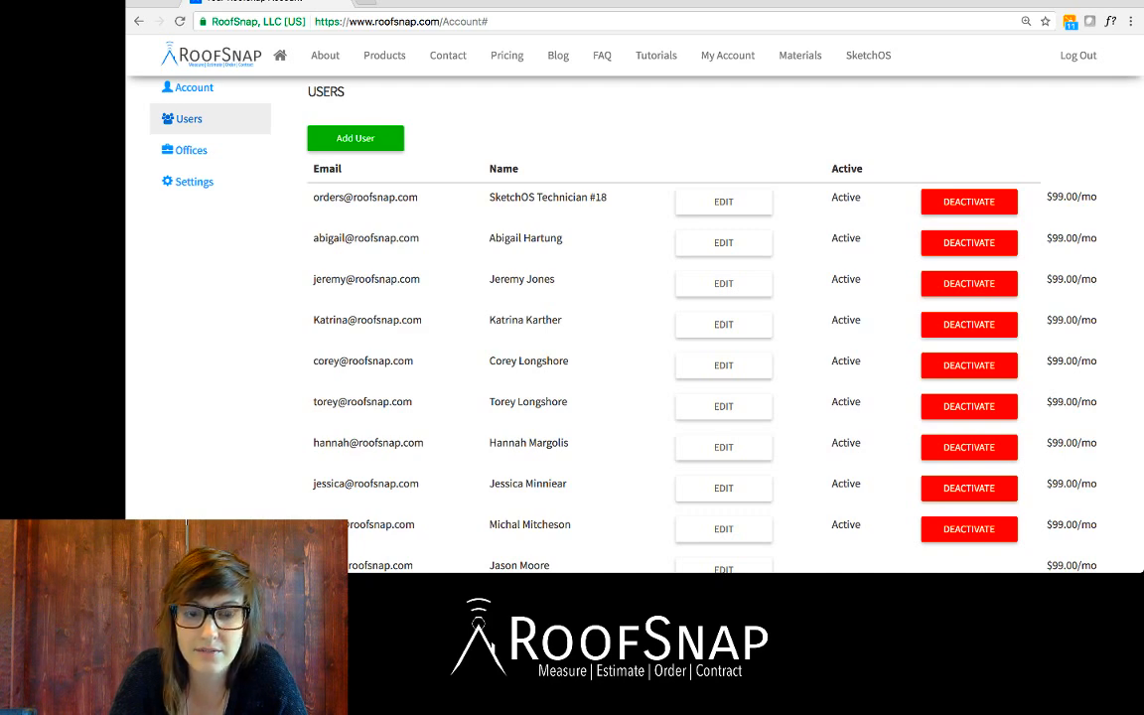
scroll(636, 318, "up", 2)
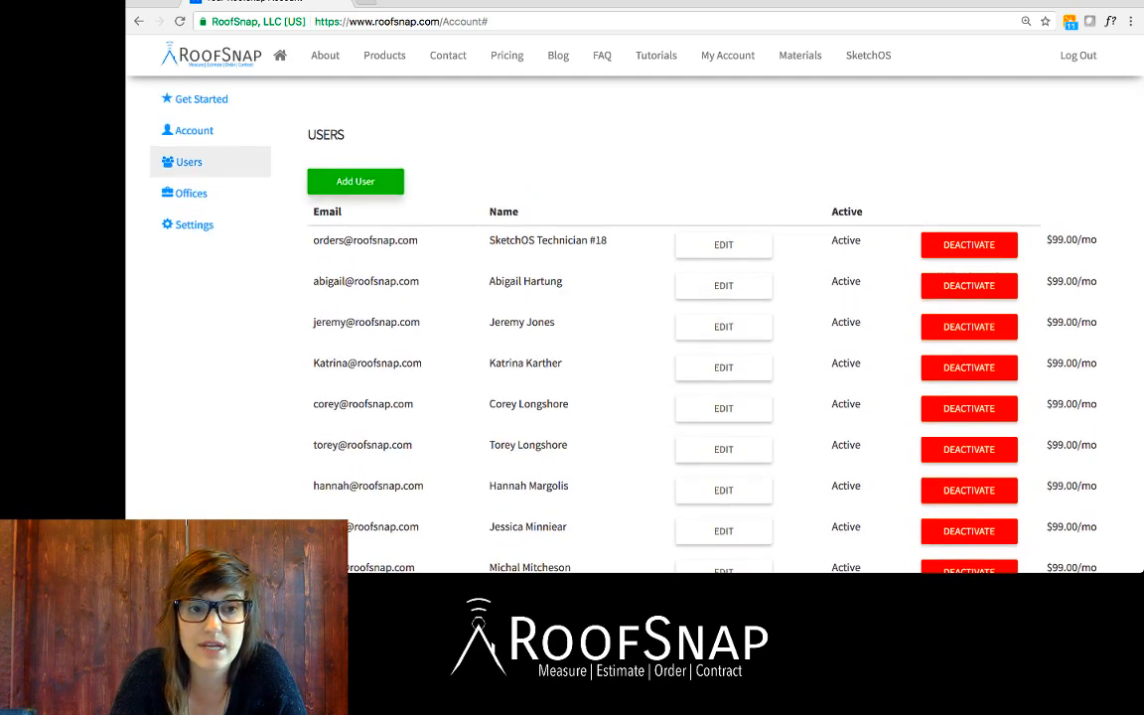
- Open the form for adding a new user and examine its billing note and sub account fields
left_click(354, 181)
scroll(635, 318, "down", 5)
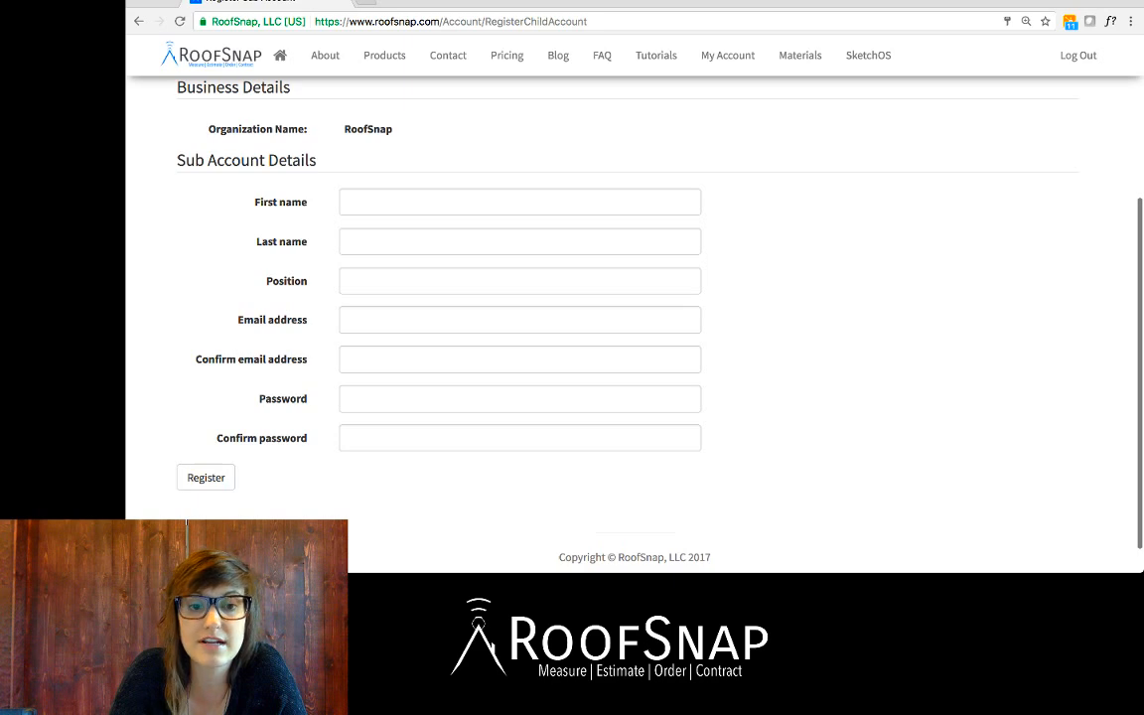
scroll(635, 318, "up", 1)
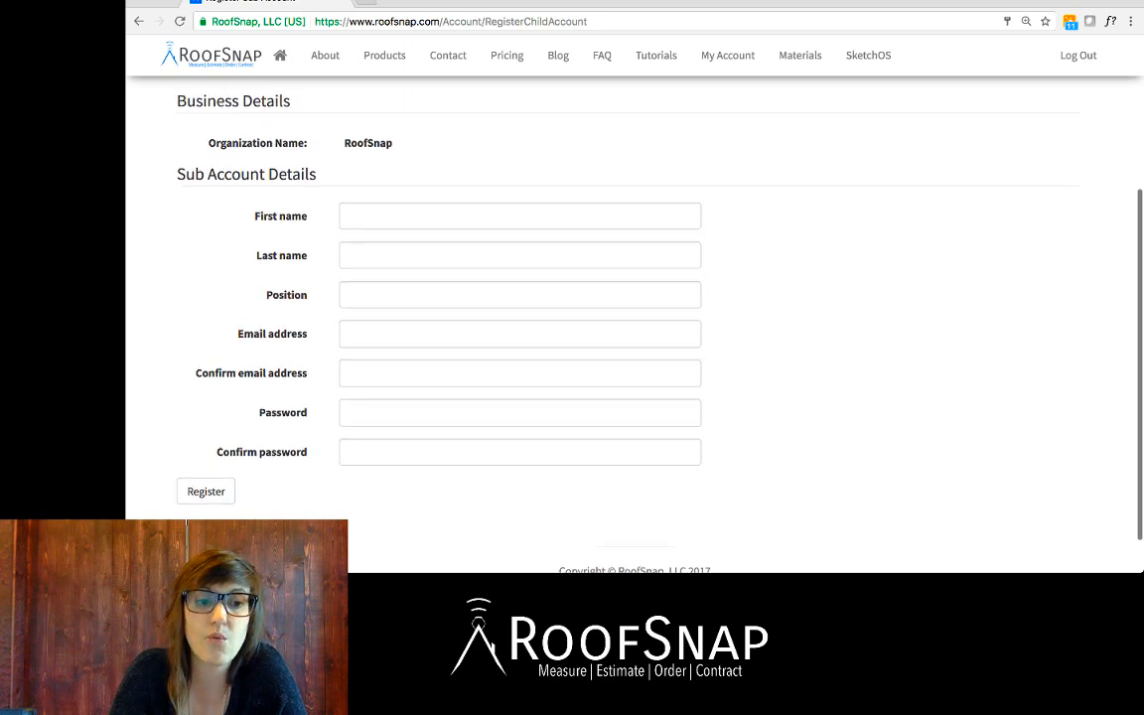
scroll(635, 318, "up", 5)
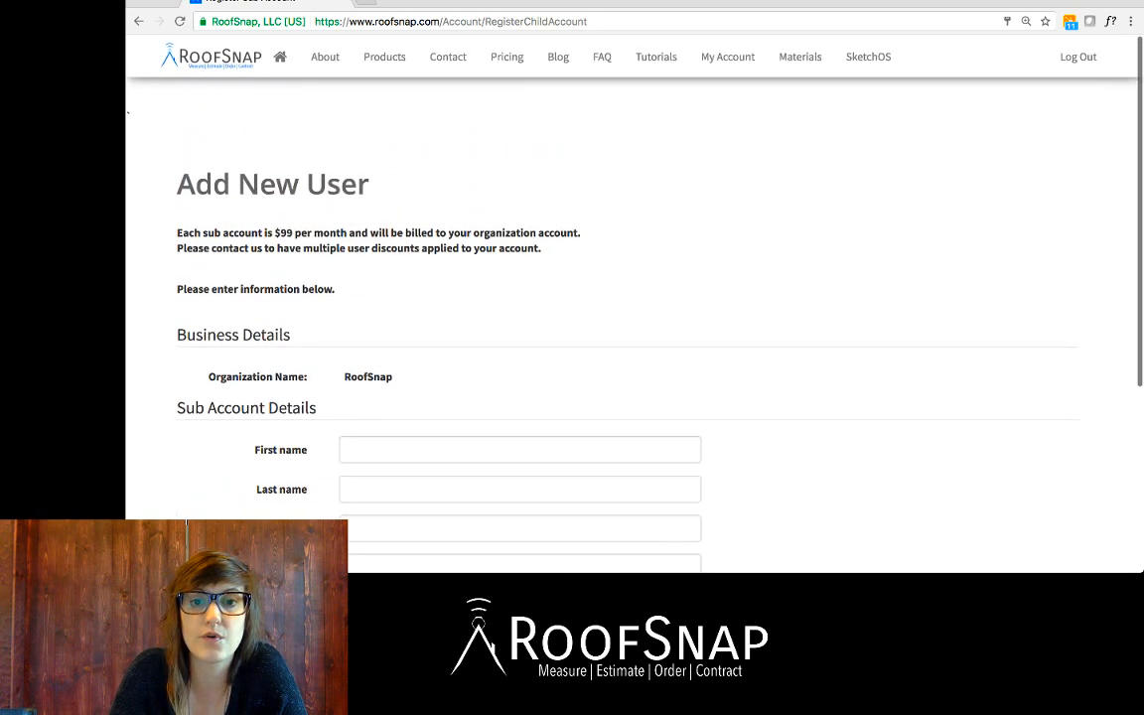
- Return to the organization's user list and open the second user's sub account for editing
left_click(728, 54)
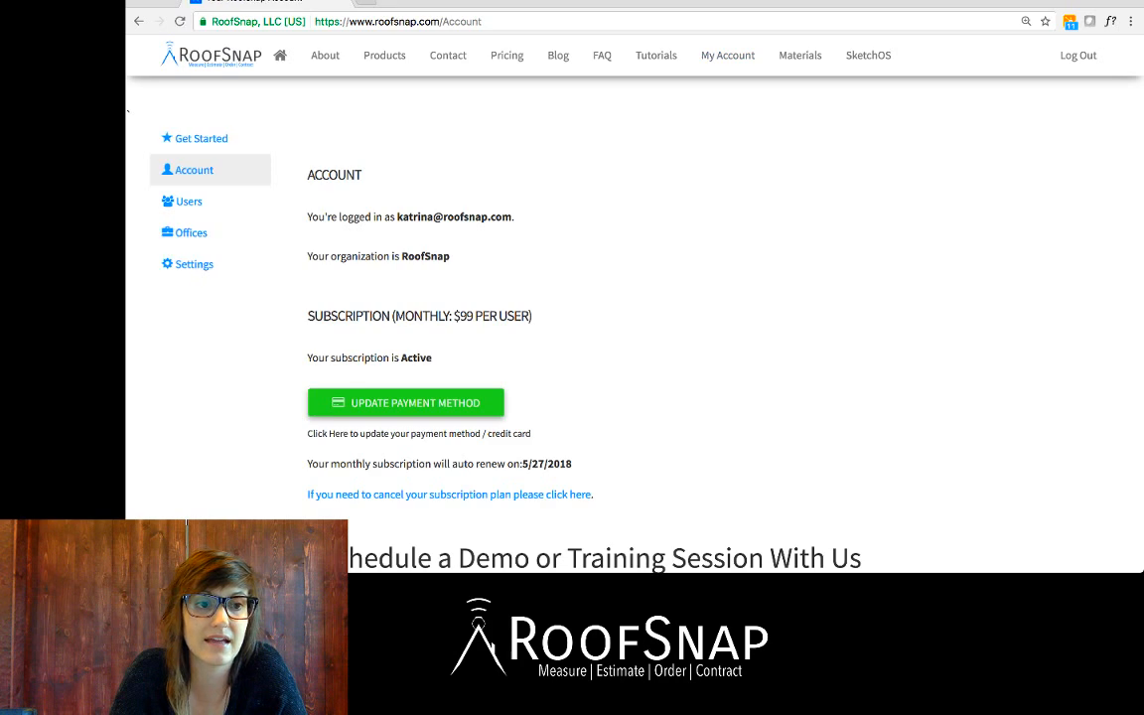
left_click(189, 202)
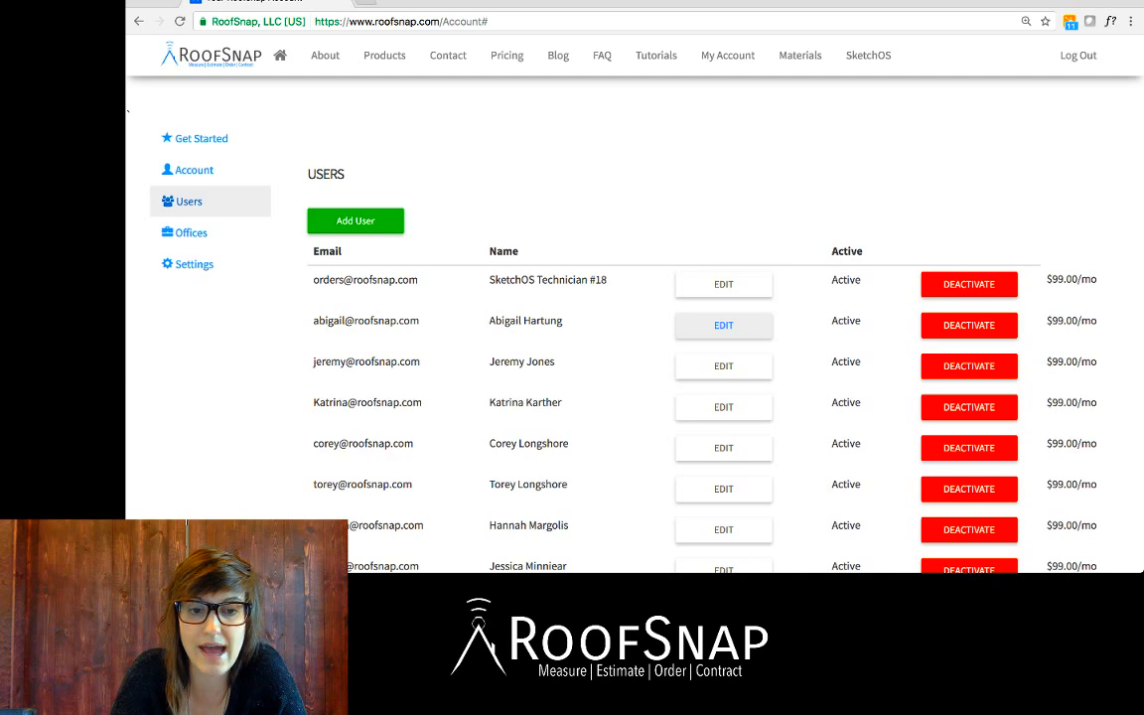
left_click(723, 325)
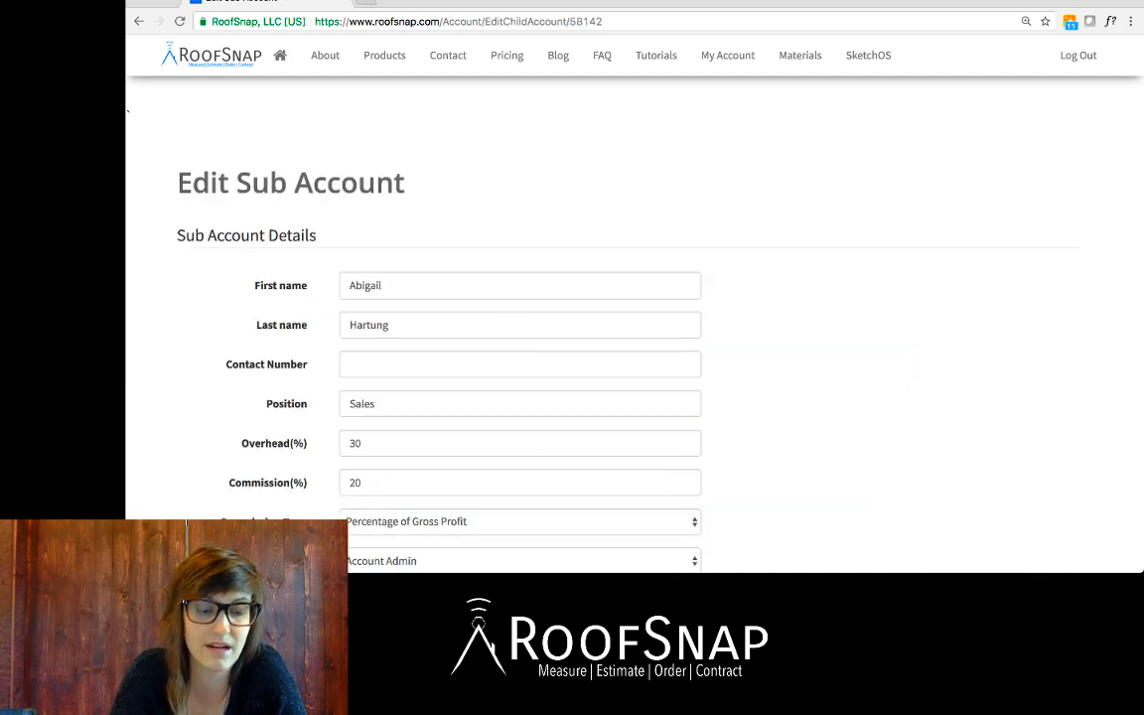
- Review the sub account's overhead, commission, commission type and role fields
scroll(636, 298, "down", 3)
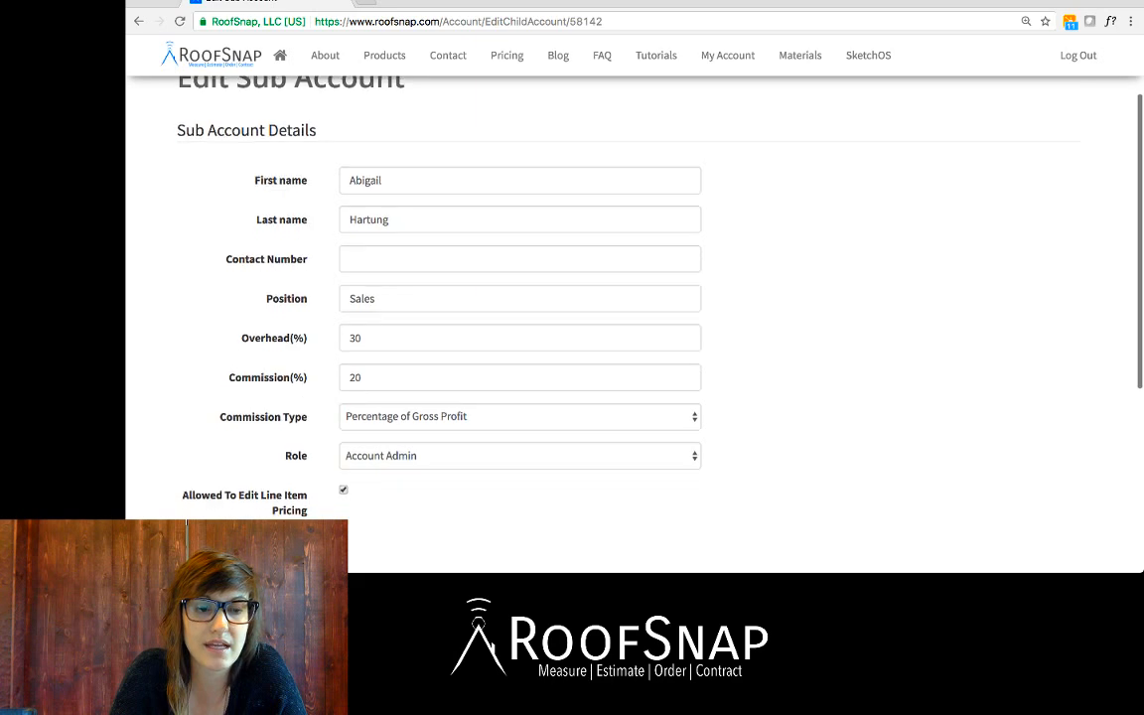
scroll(635, 298, "down", 1)
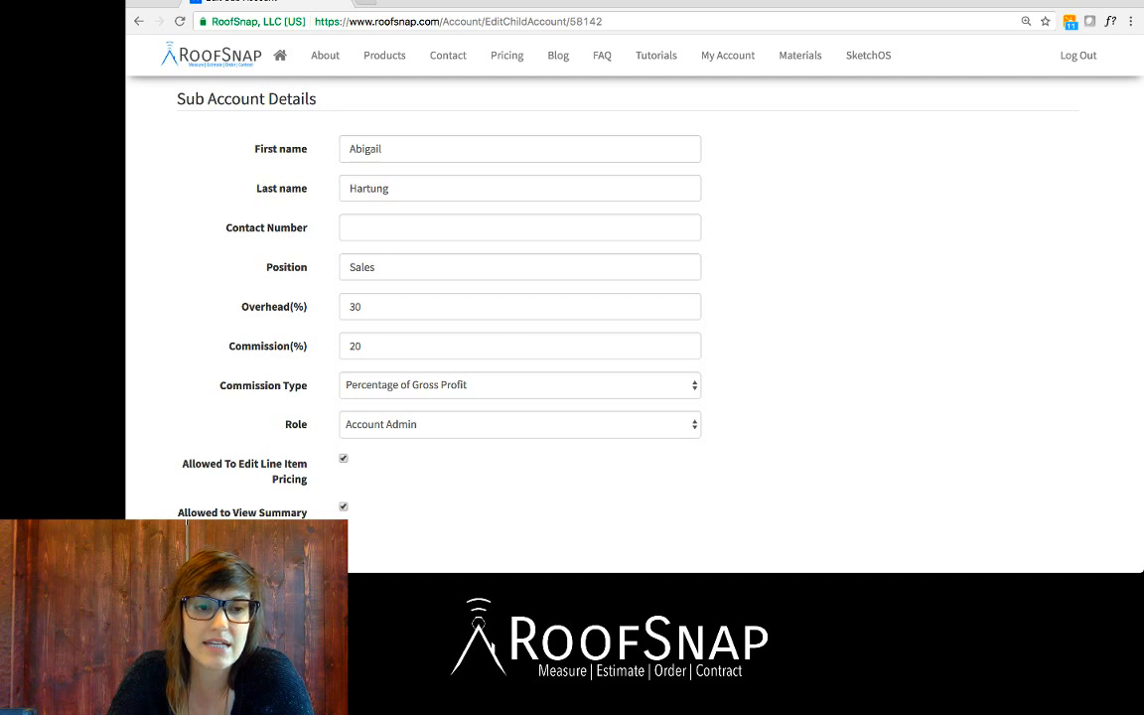
left_click(364, 307)
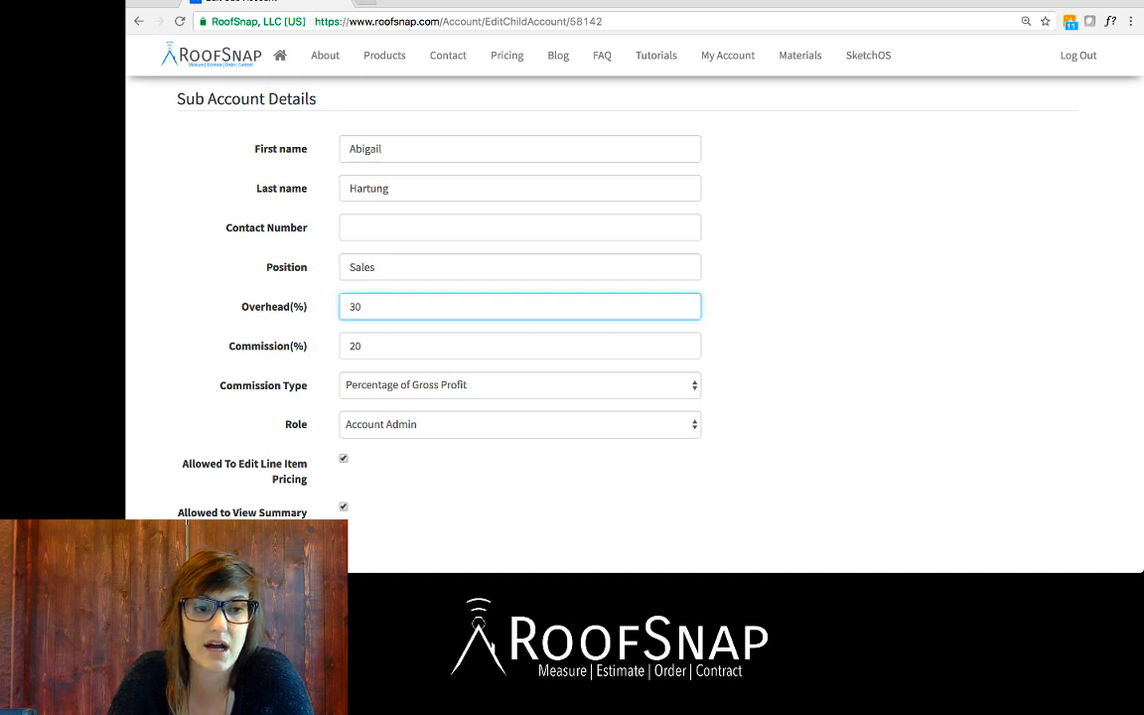
left_click(363, 346)
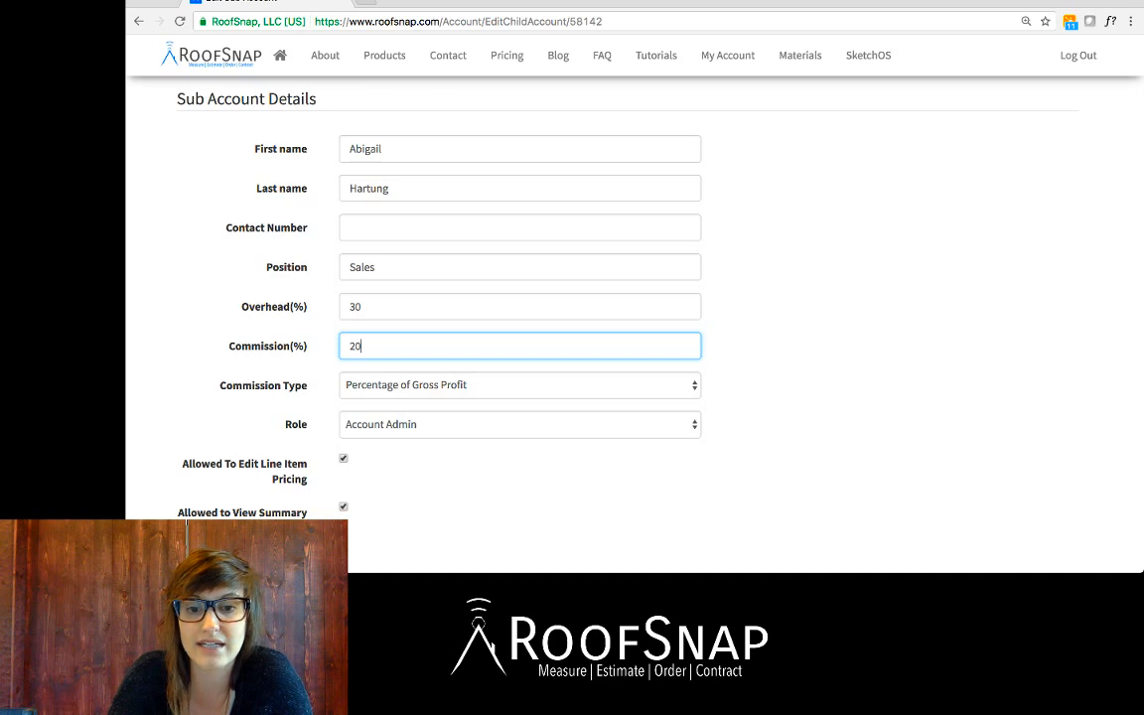
left_click(519, 386)
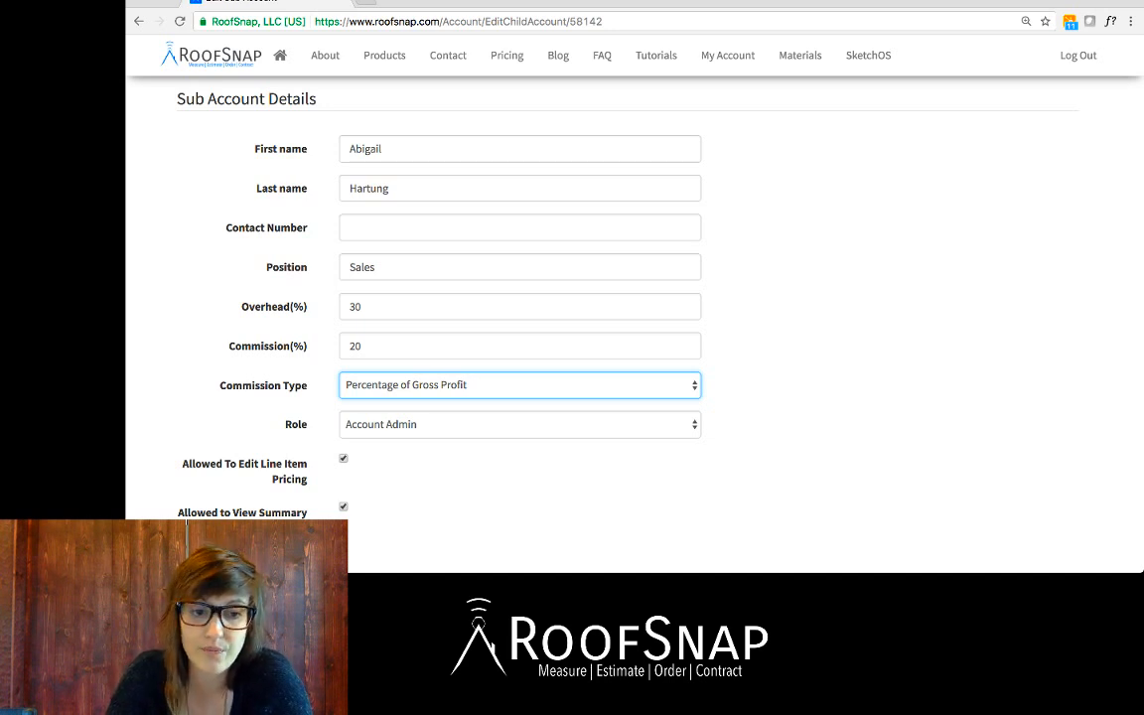
key("Tab")
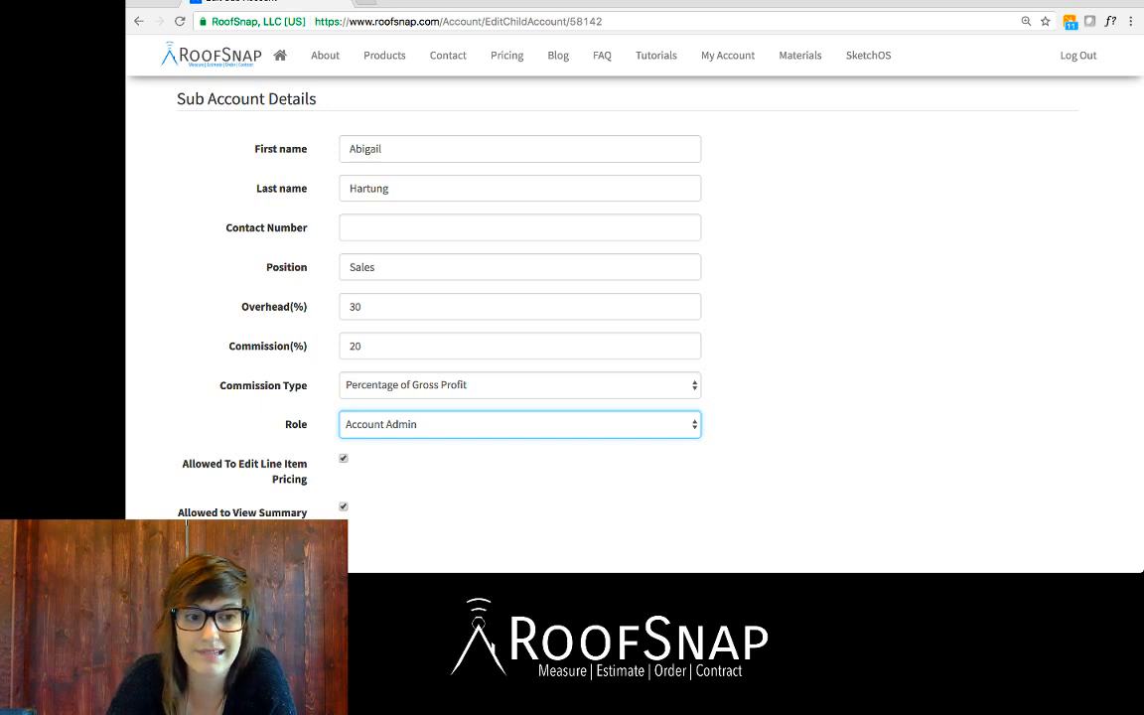
- Turn the sub account's line item pricing and summary report permissions off and back on
scroll(636, 298, "down", 2)
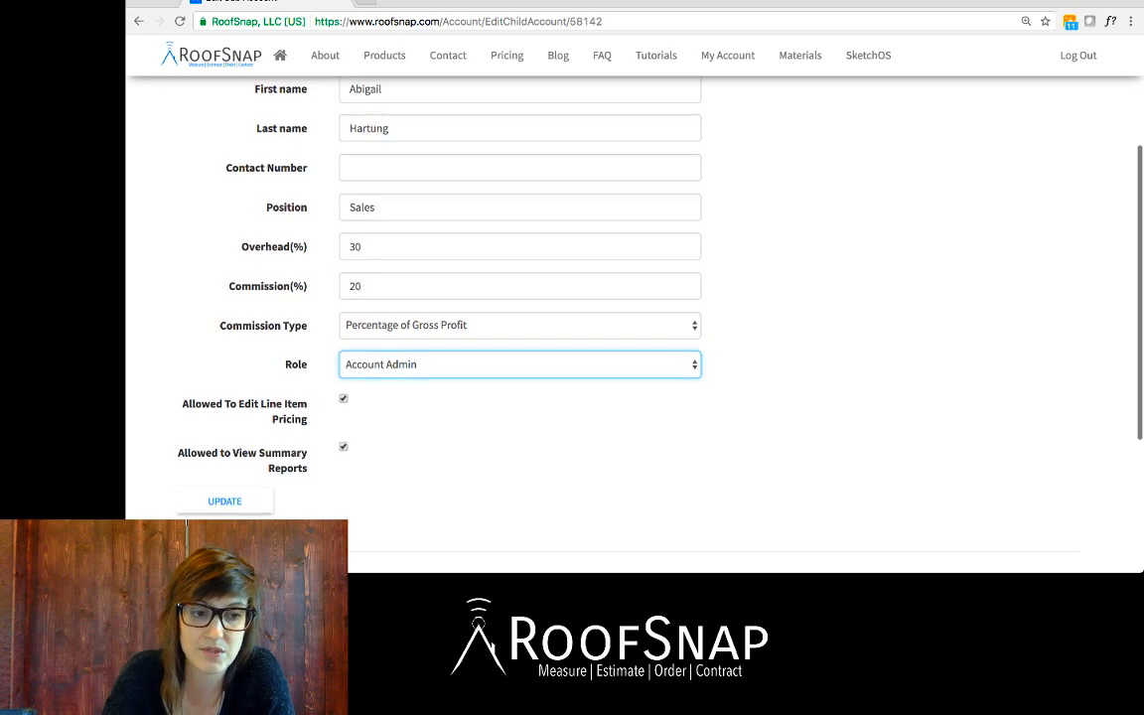
left_click(343, 398)
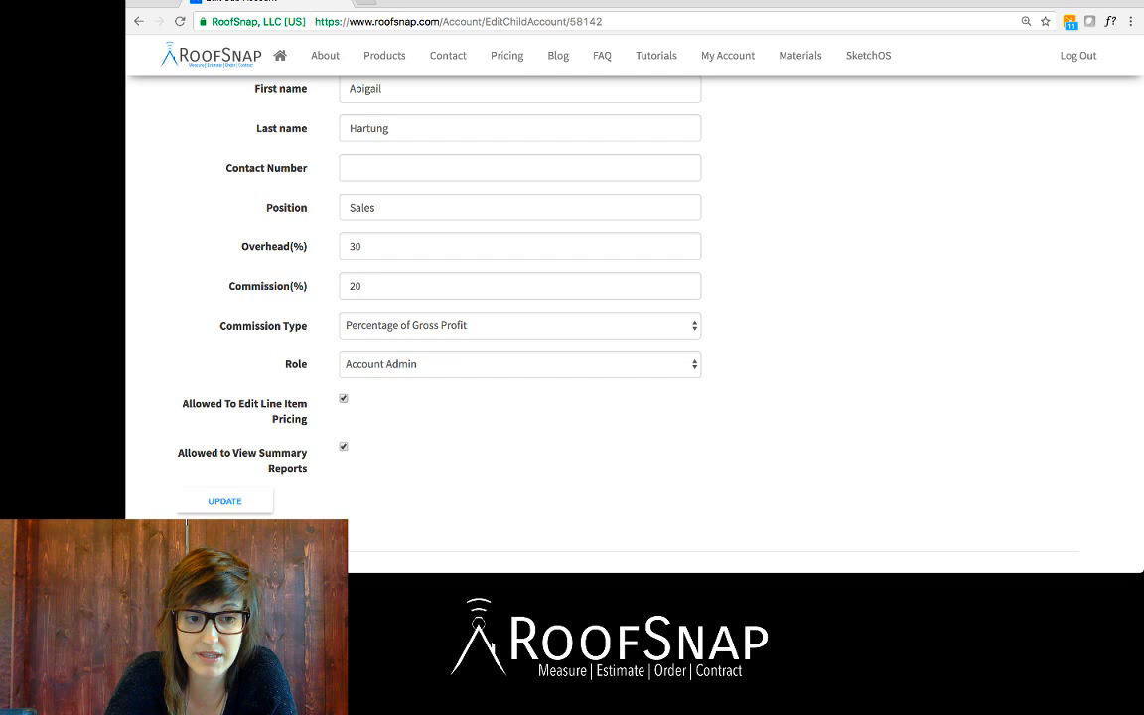
left_click(344, 398)
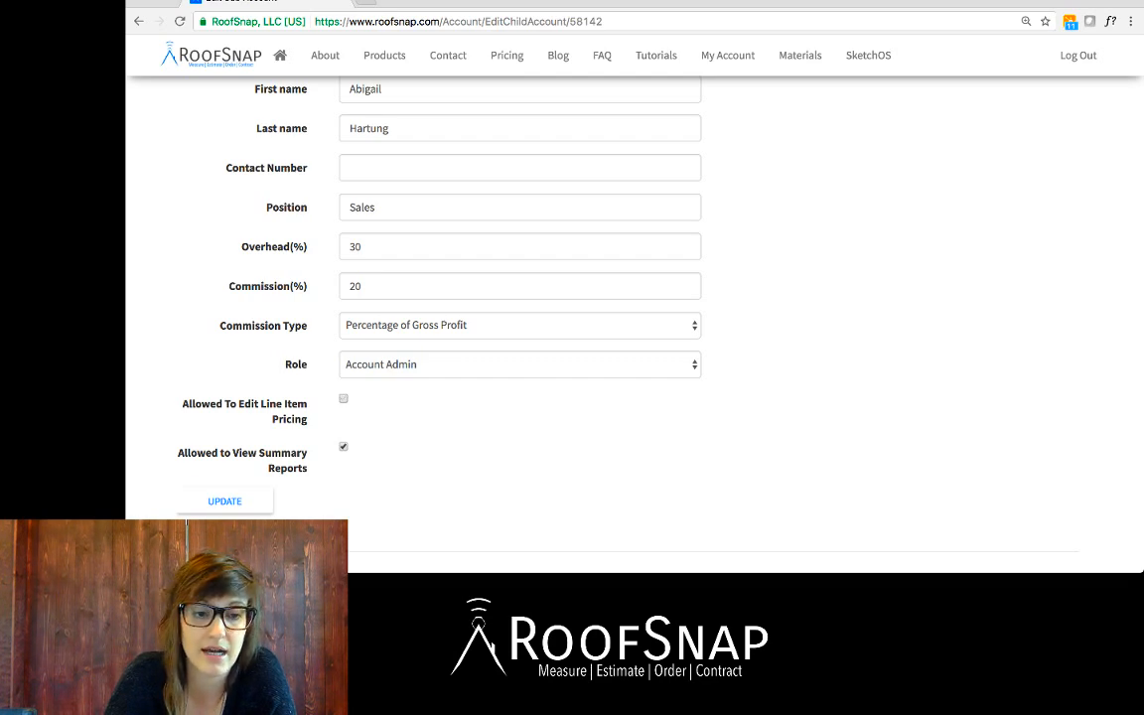
left_click(343, 398)
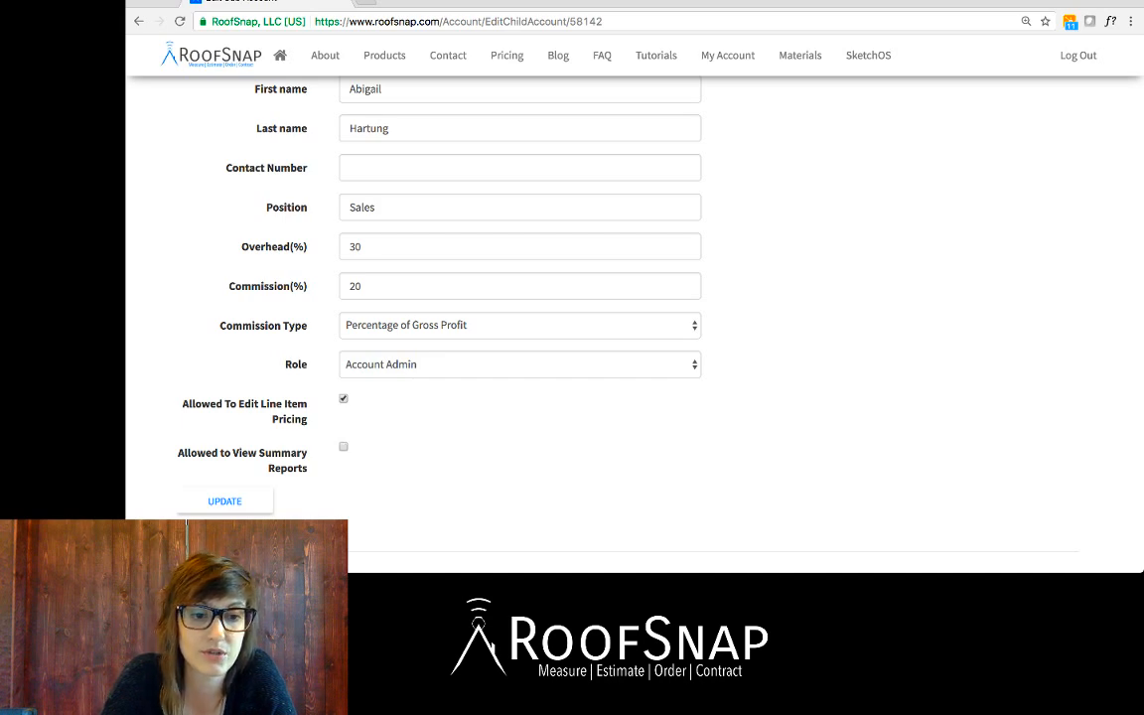
left_click(344, 447)
- Review the sub account's office assignment and open the choice of offices the user can be added to
scroll(635, 298, "down", 2)
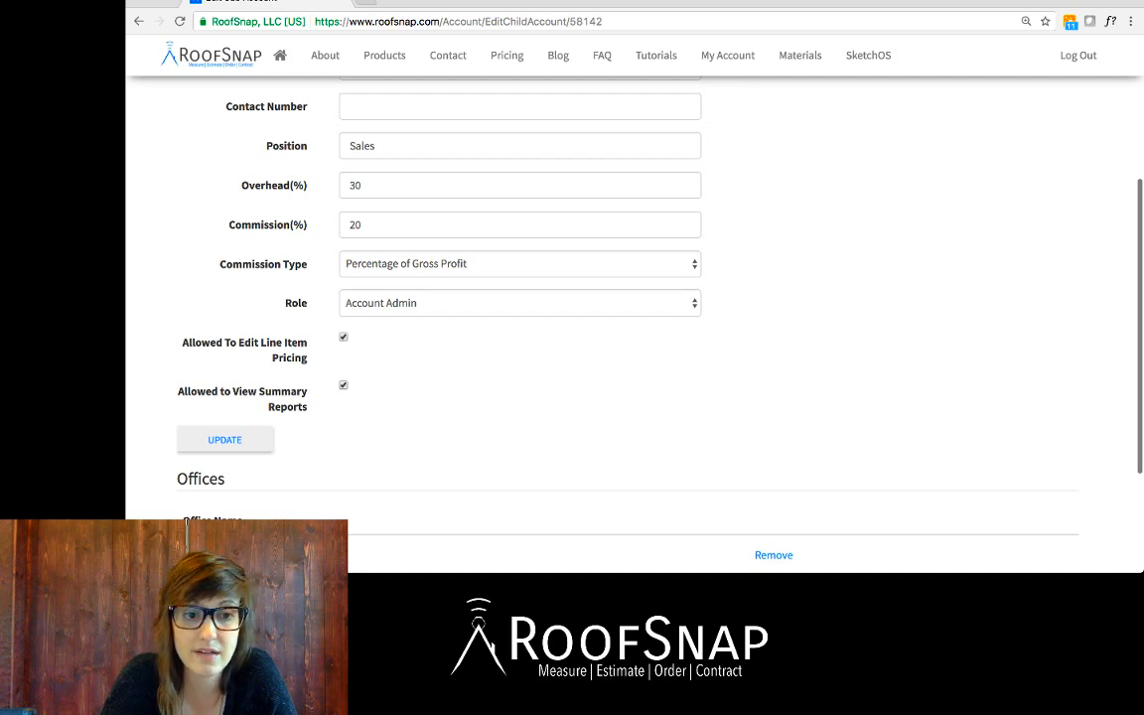
scroll(636, 298, "down", 3)
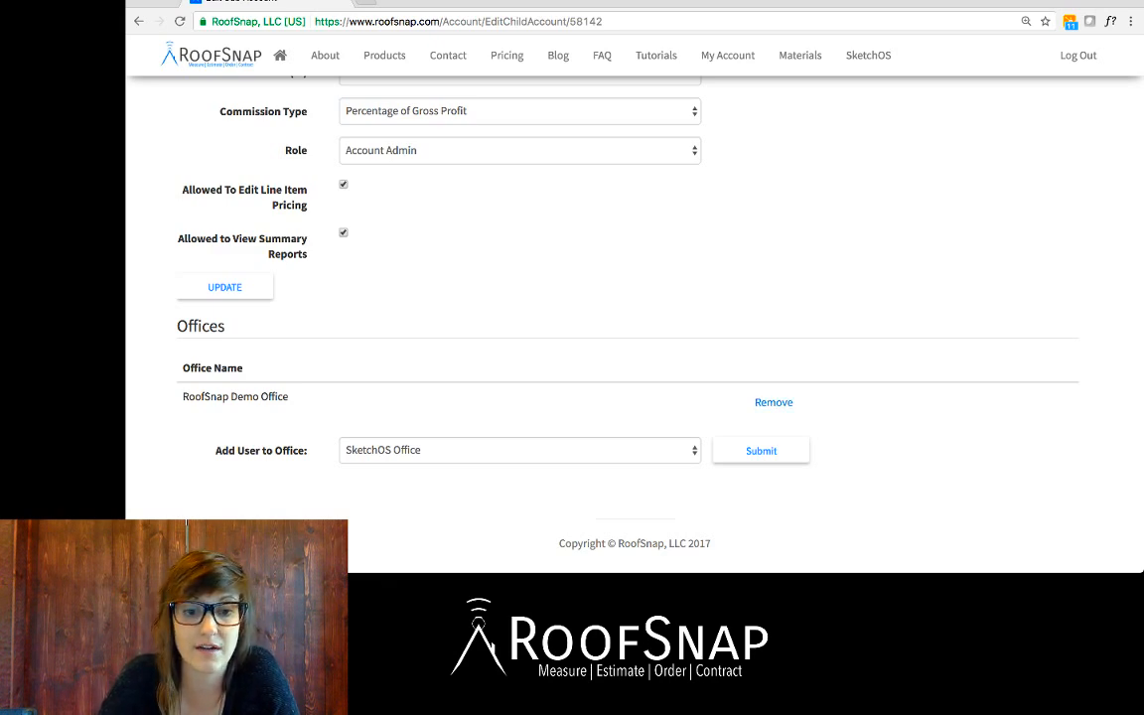
left_click(519, 451)
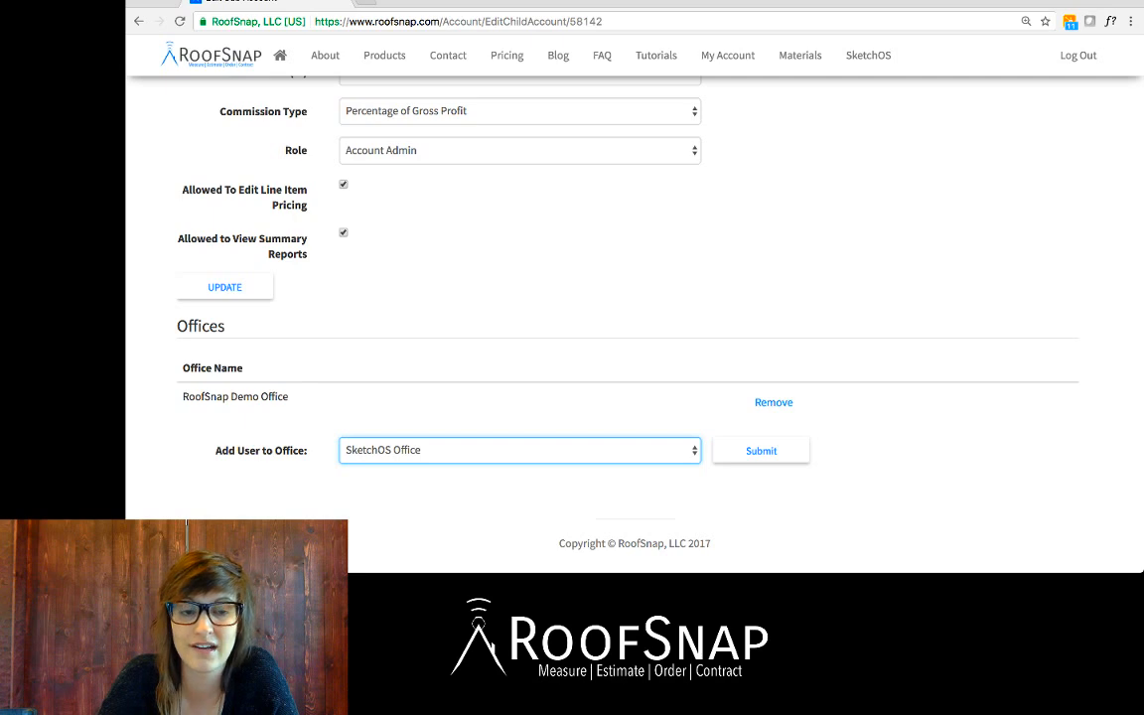
- Leave the sub account, go to the organization's office list and open RoofSnap Demo Office for editing
scroll(635, 298, "up", 3)
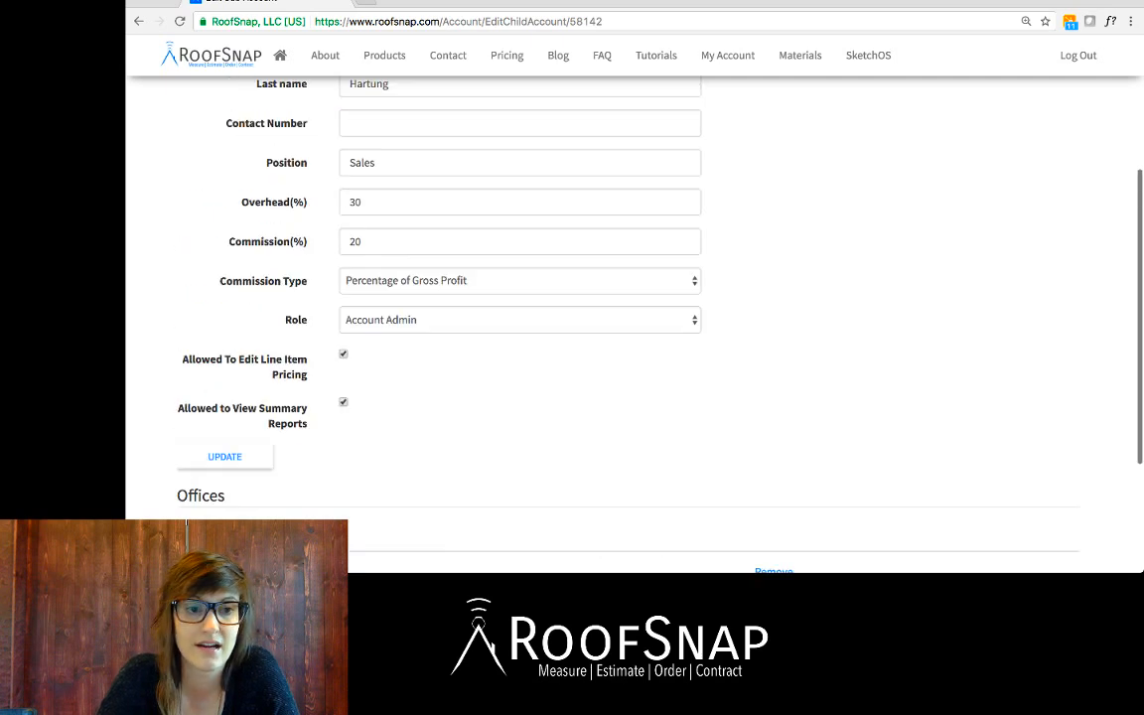
scroll(635, 297, "up", 4)
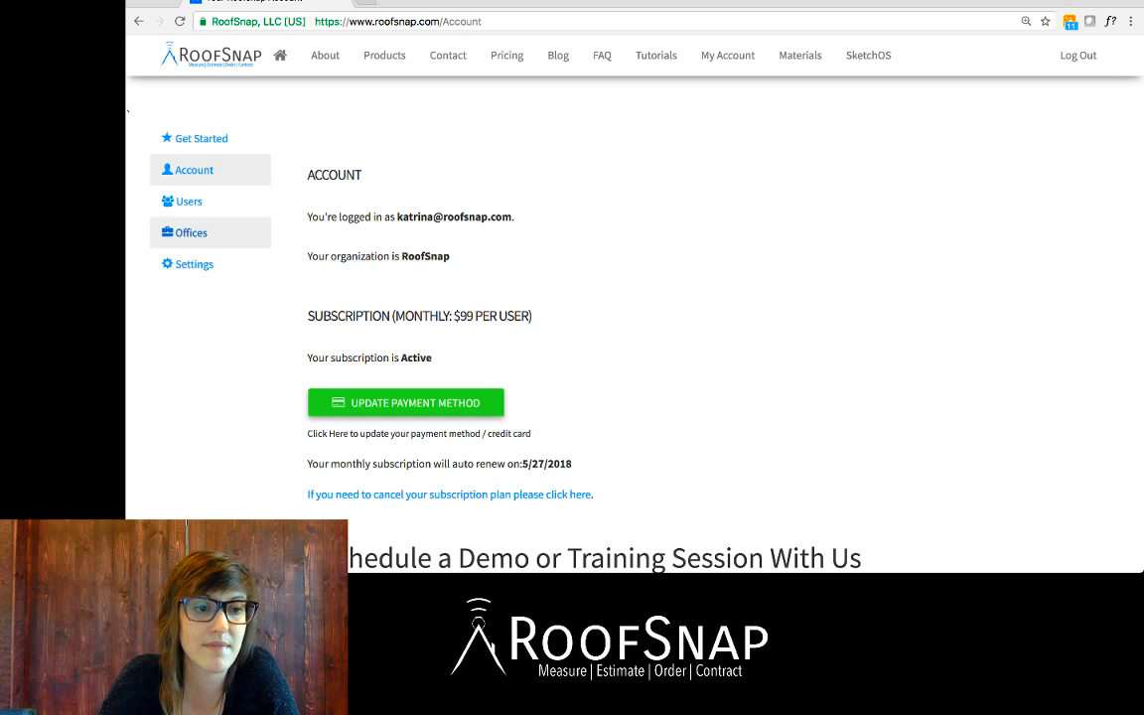
left_click(191, 232)
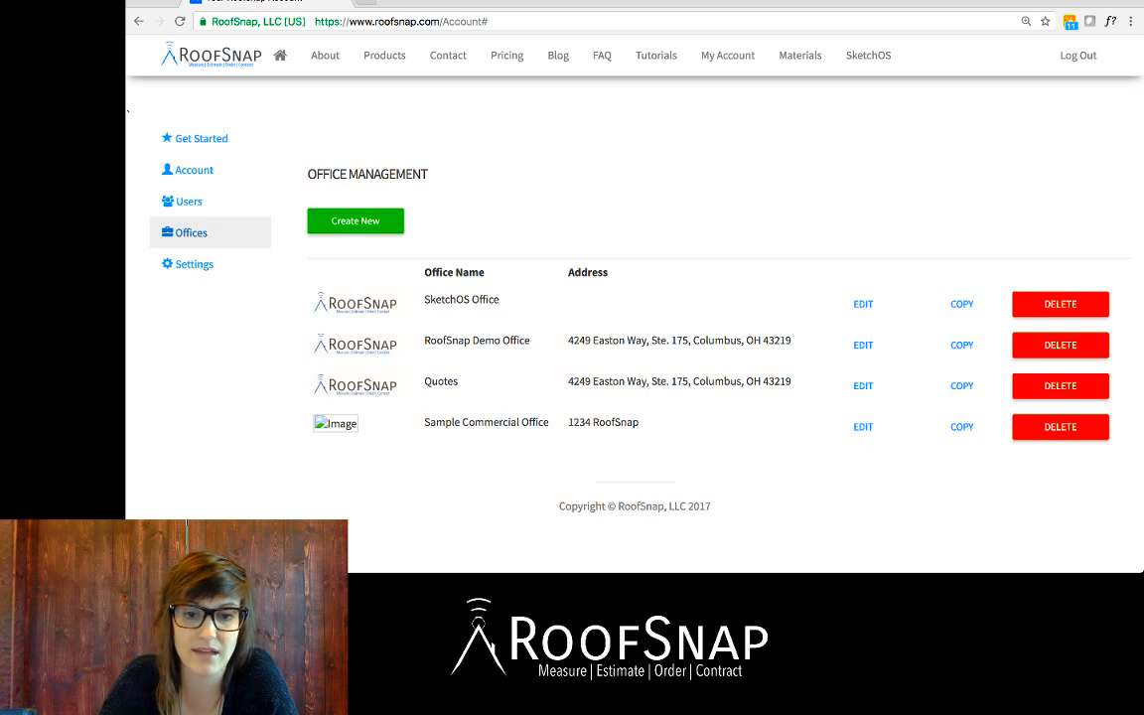
mouse_move(791, 340)
left_mouse_down()
mouse_move(565, 341)
mouse_move(802, 343)
left_mouse_up()
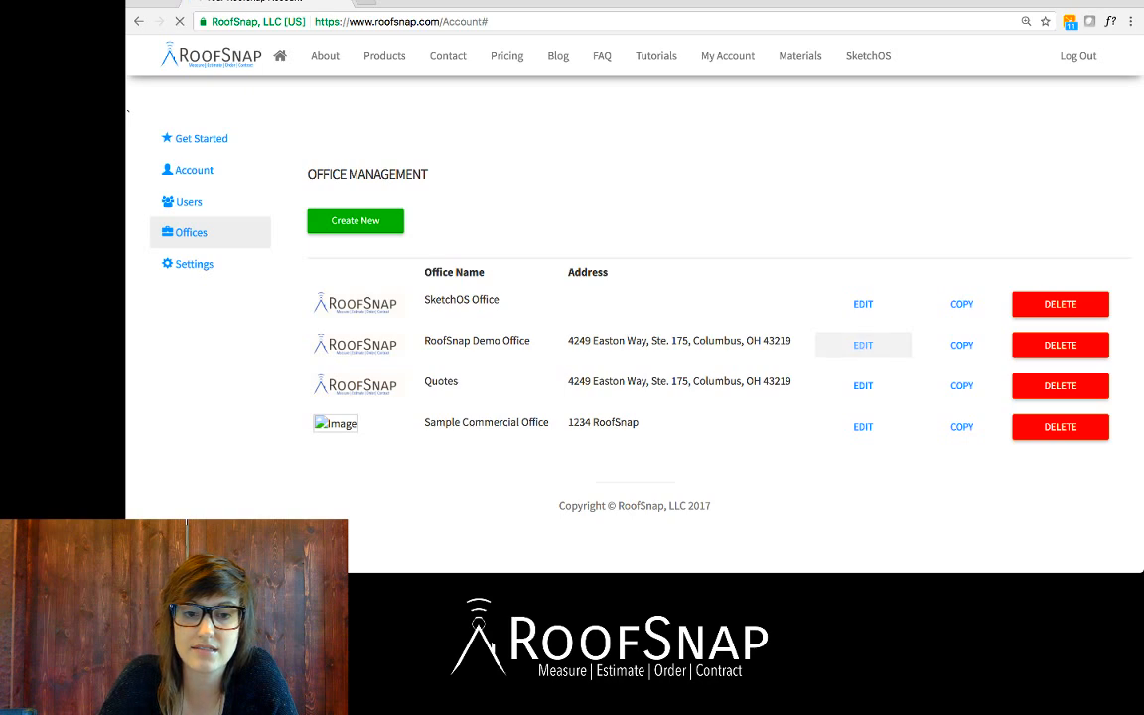
left_click(863, 345)
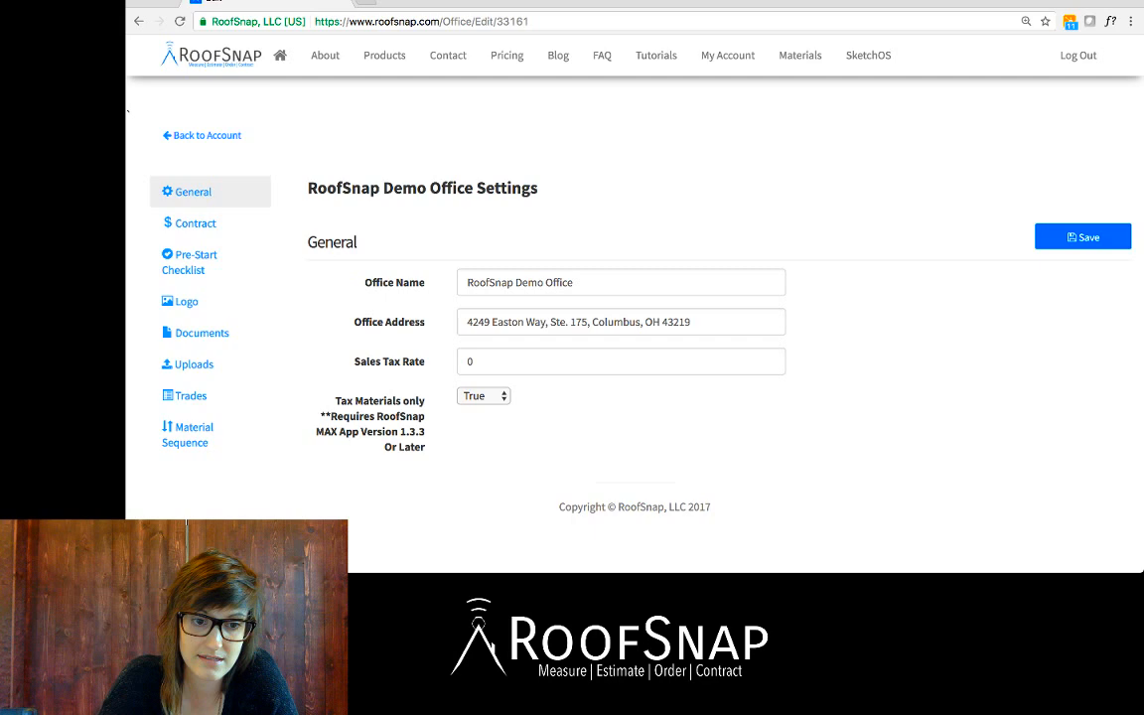
- Enter 0 as the office's sales tax rate and move on to the Tax Materials only setting
double_click(469, 362)
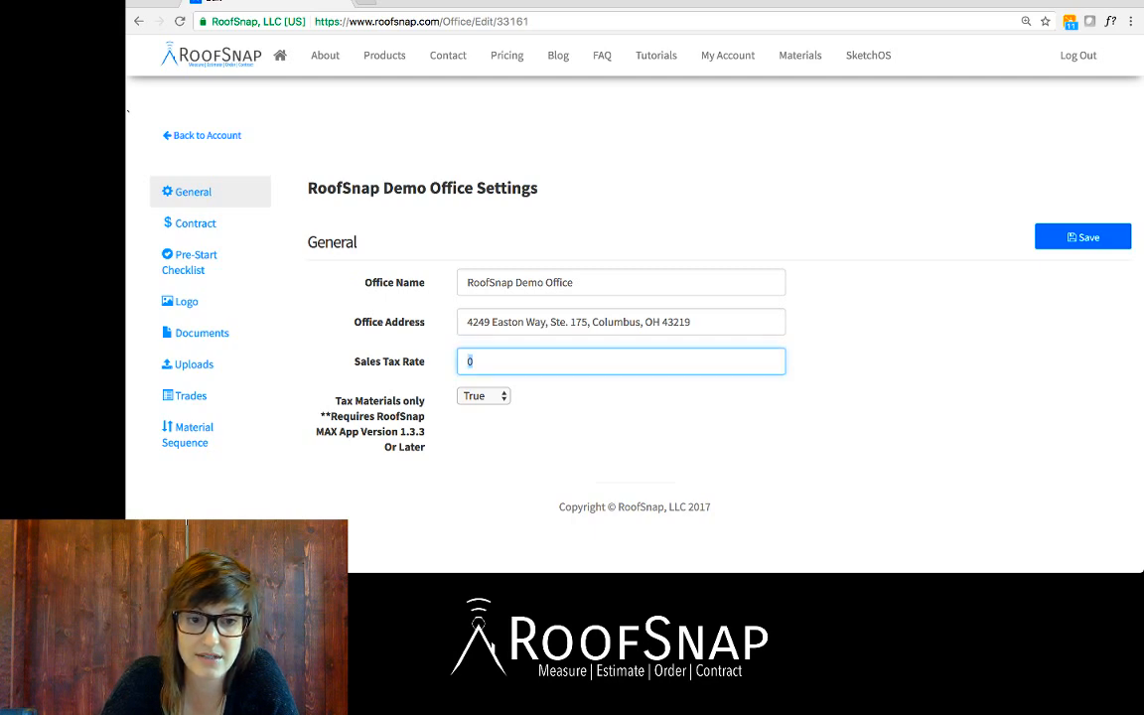
type("0")
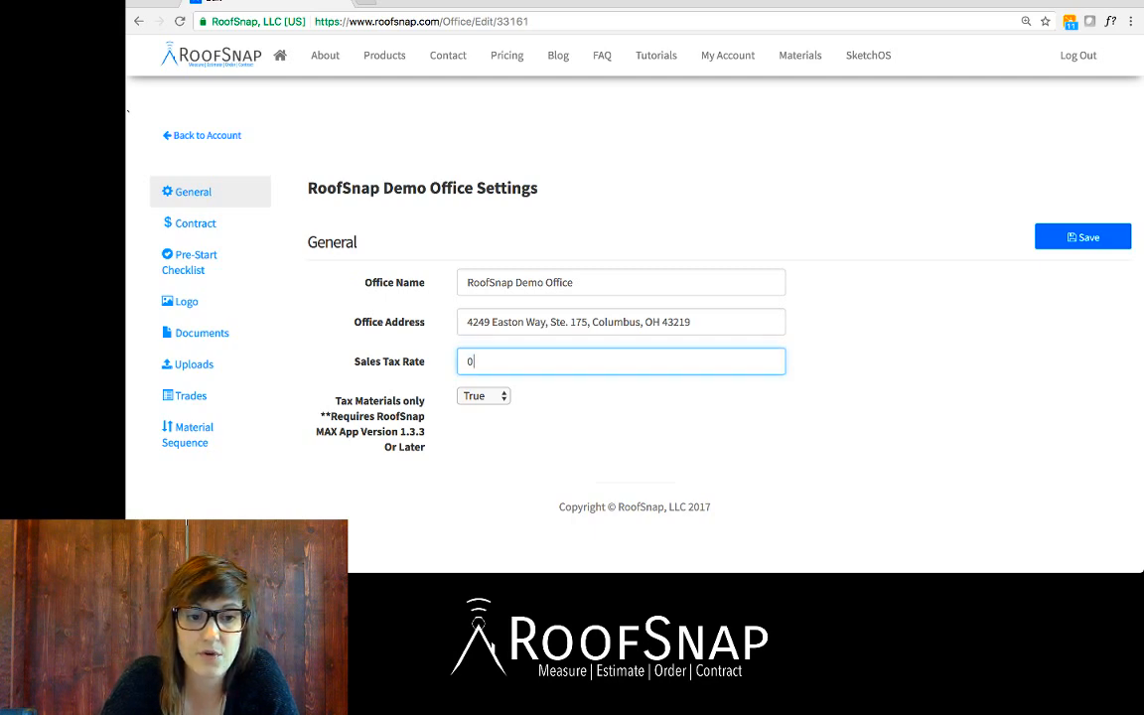
key("Tab")
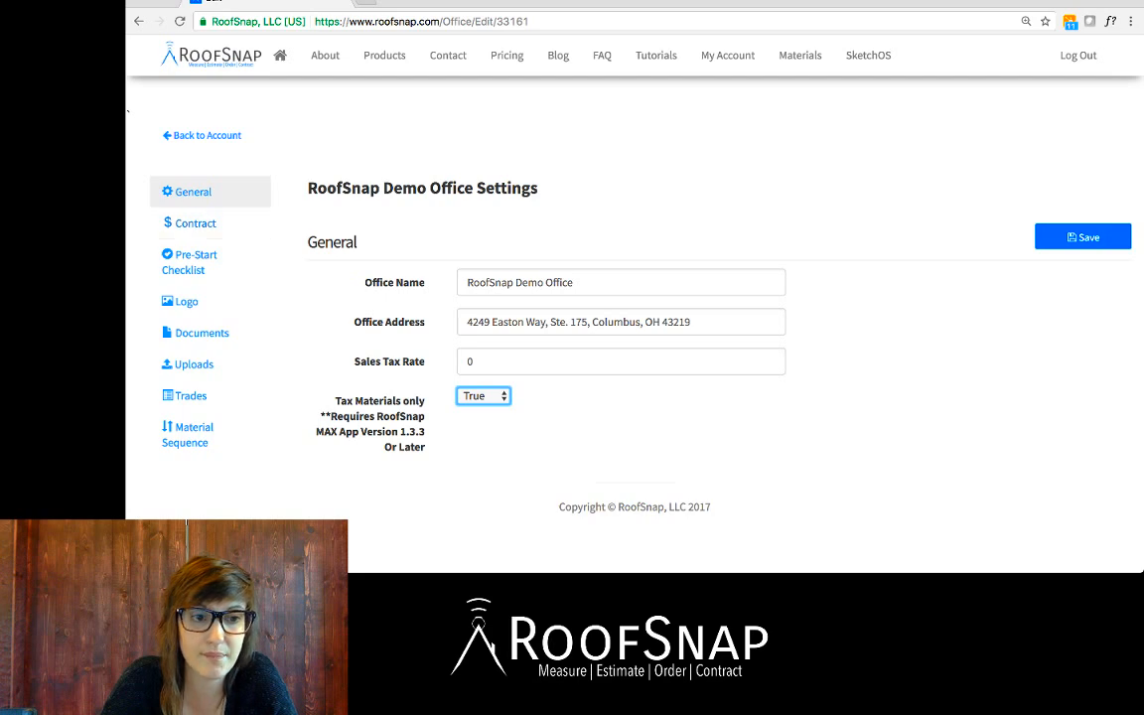
- Open the office's contract settings and review the short and long versions of the terms and conditions
left_click(196, 223)
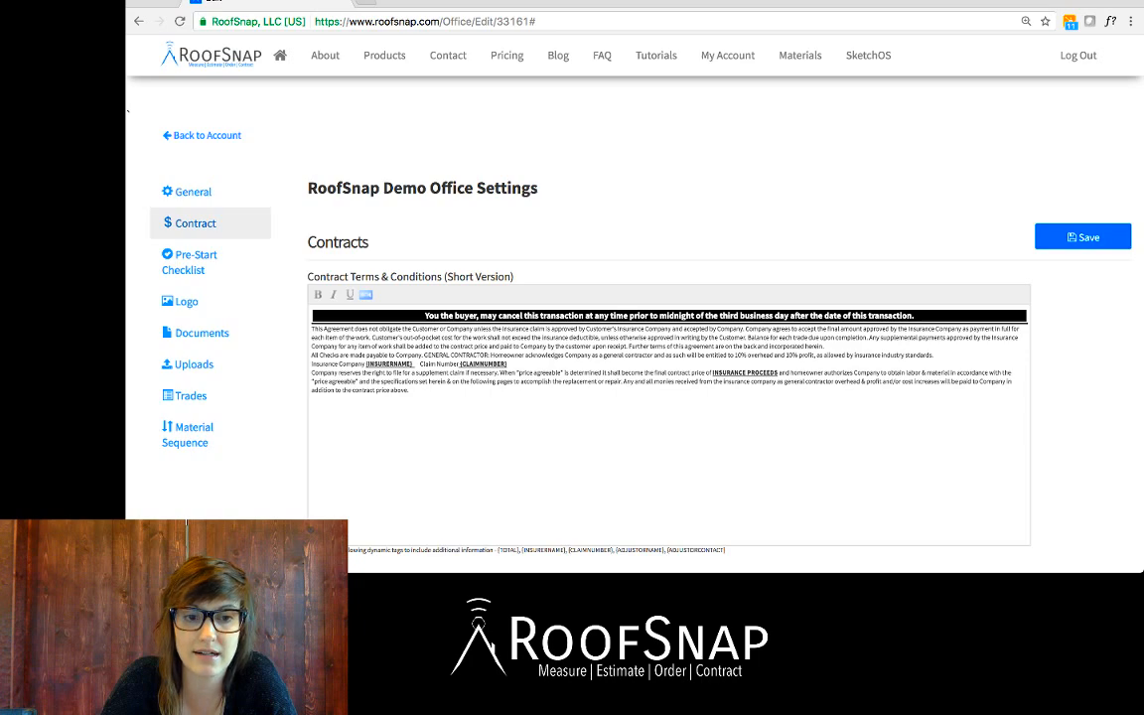
scroll(668, 317, "down", 4)
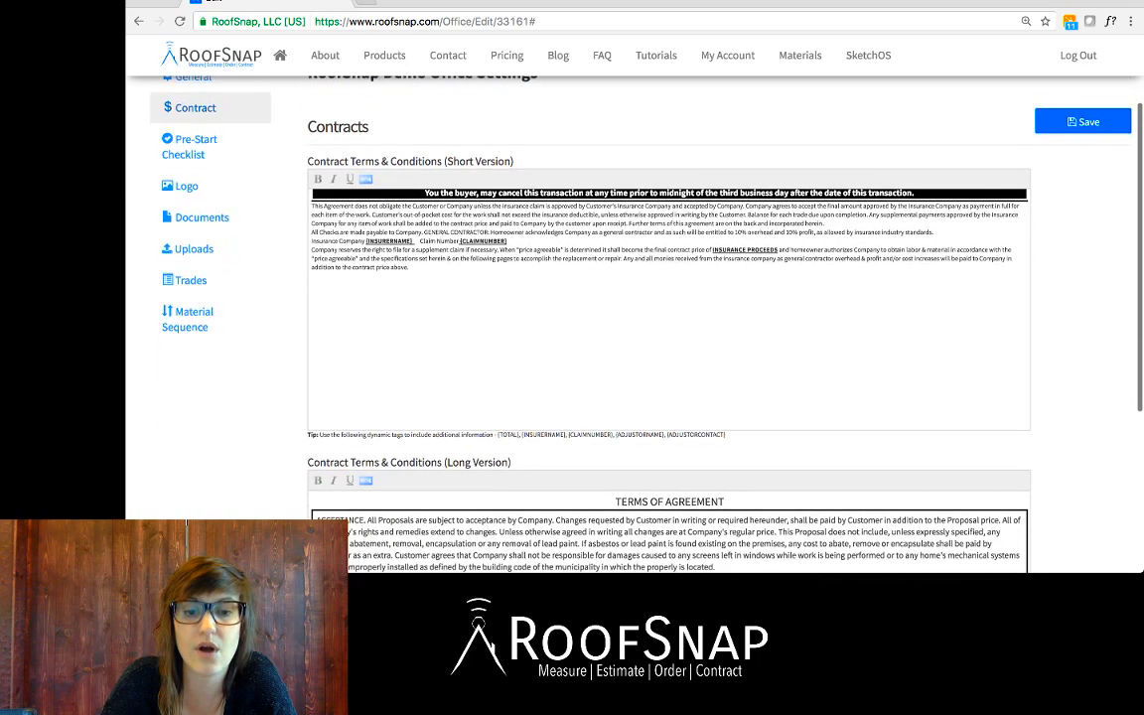
scroll(668, 298, "down", 1)
scroll(668, 298, "up", 1)
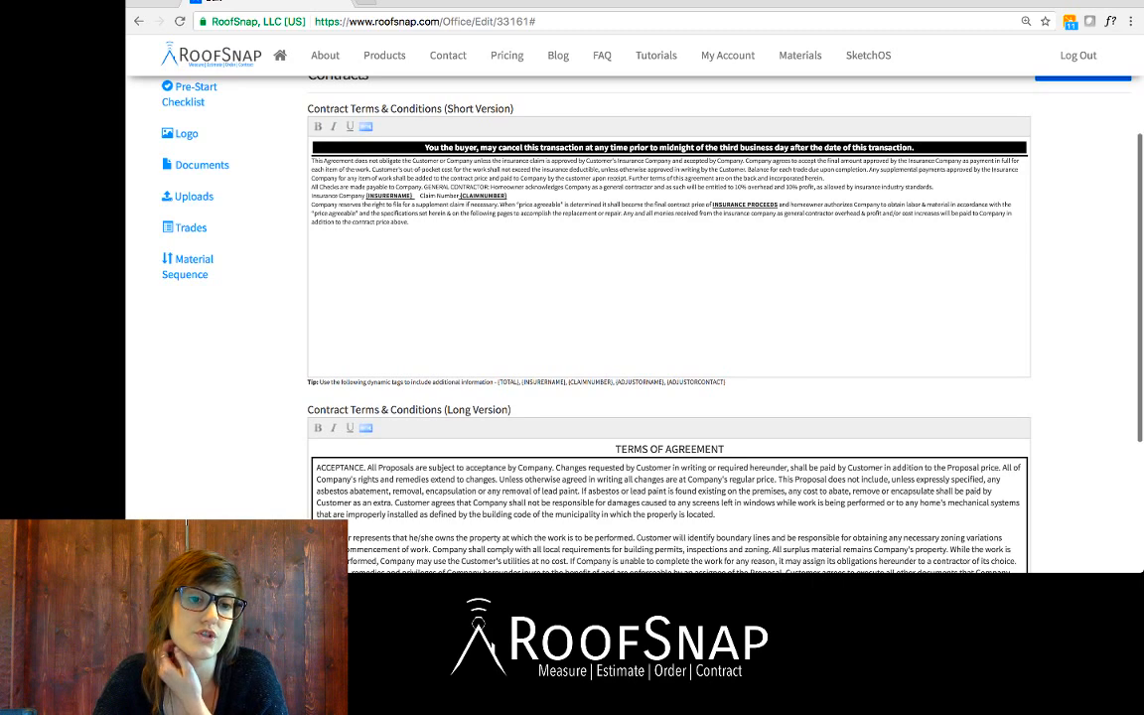
scroll(668, 297, "up", 1)
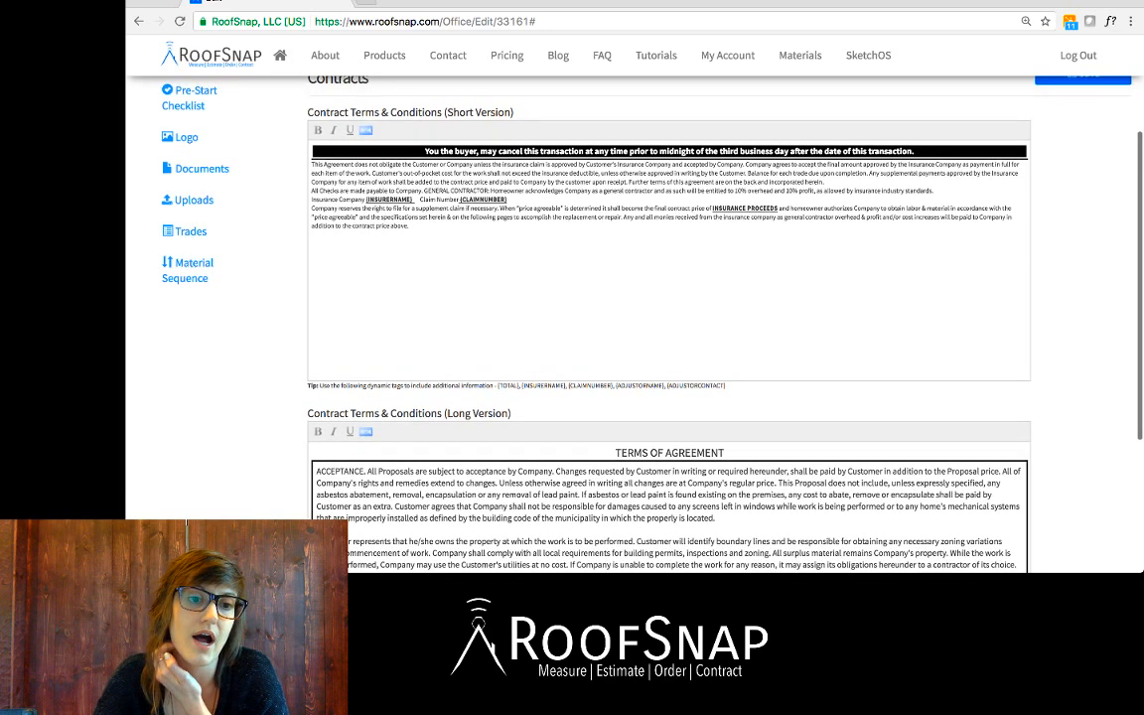
scroll(668, 297, "up", 1)
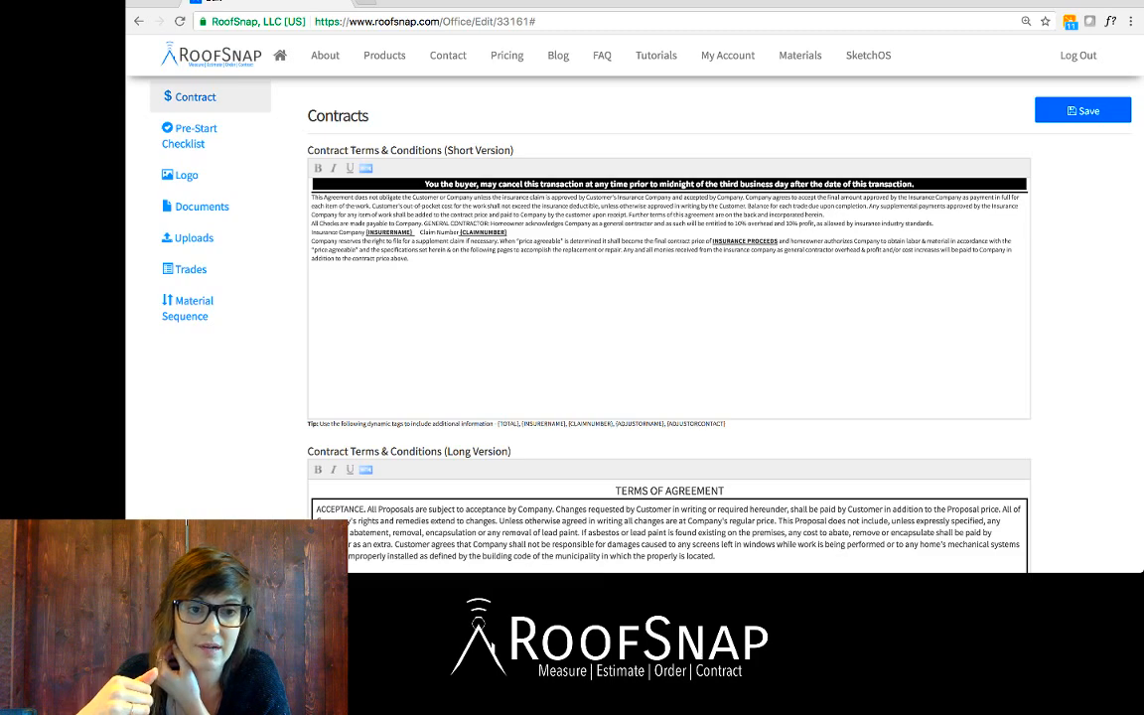
scroll(669, 298, "down", 1)
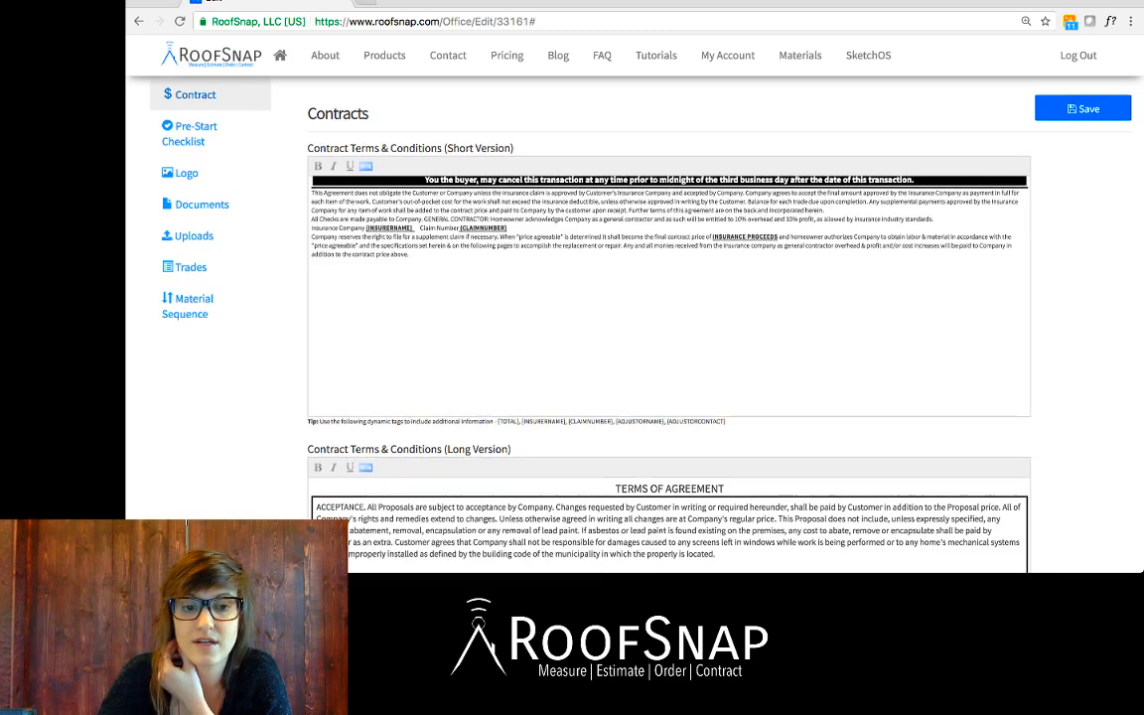
scroll(668, 447, "down", 10)
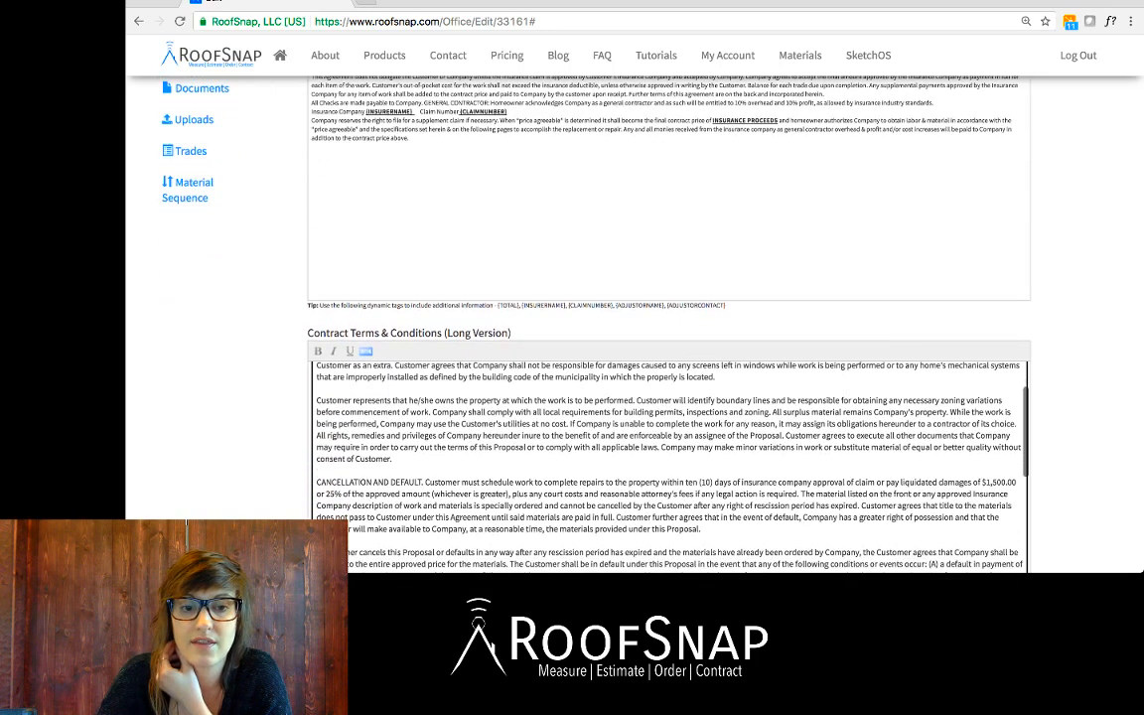
scroll(668, 447, "up", 5)
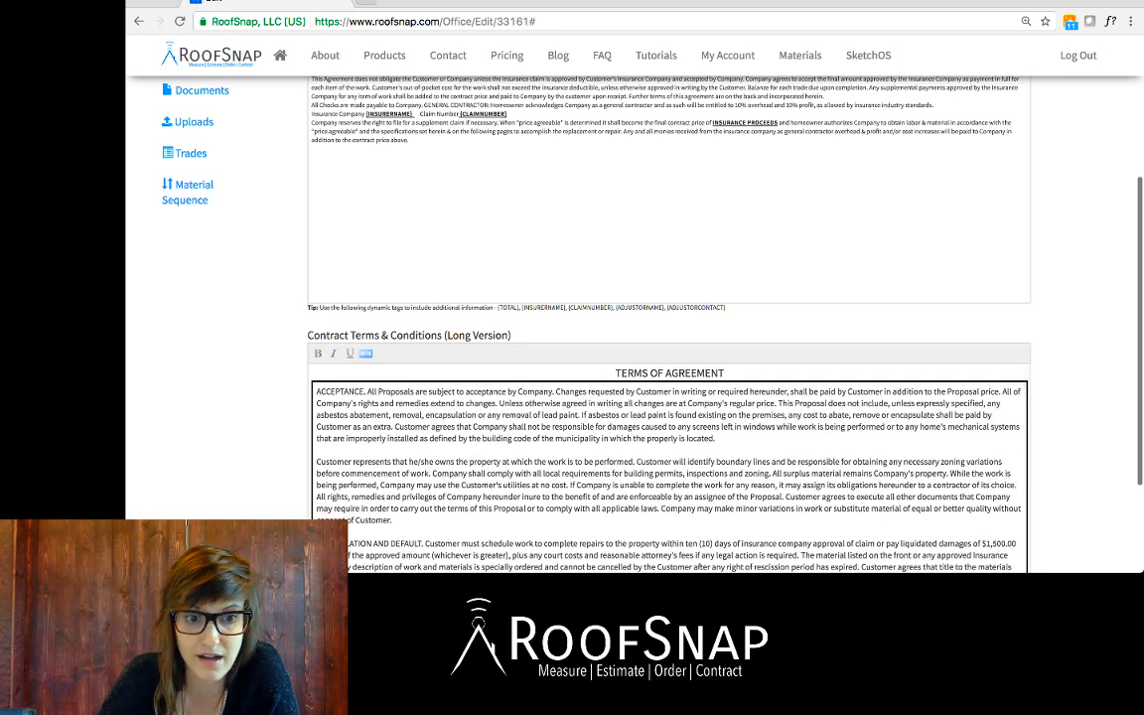
scroll(668, 328, "up", 3)
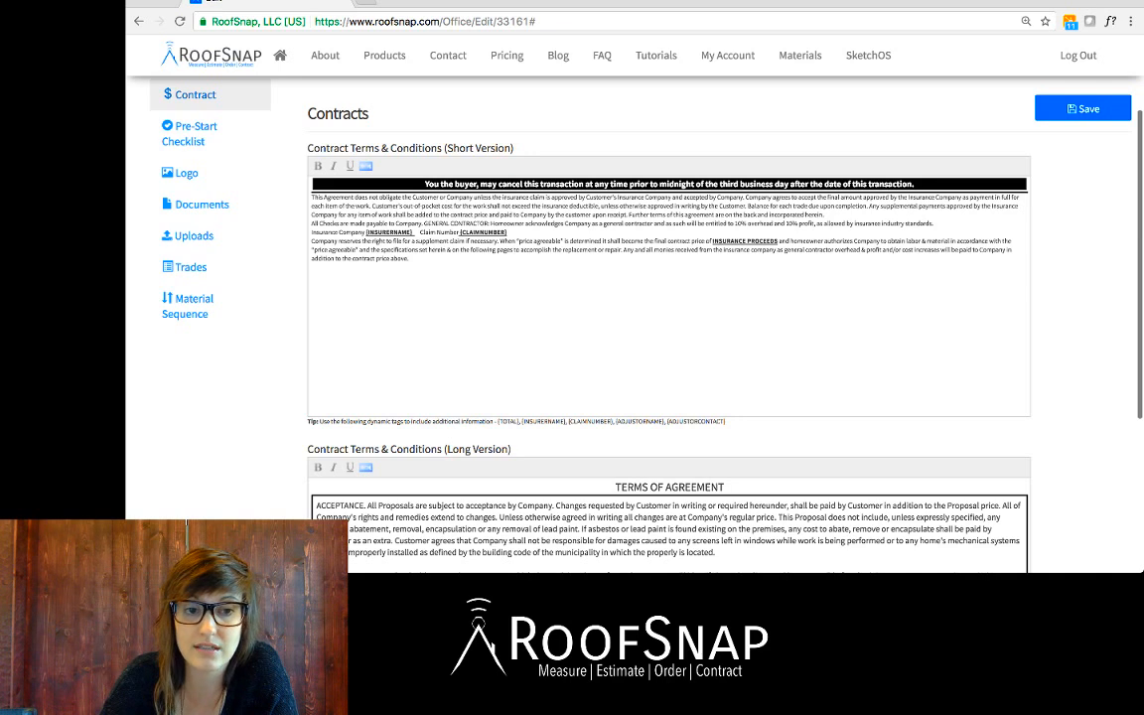
- Examine the HTML source of the short contract terms, including its table styling and agreement text, and close it without submitting
left_click(416, 254)
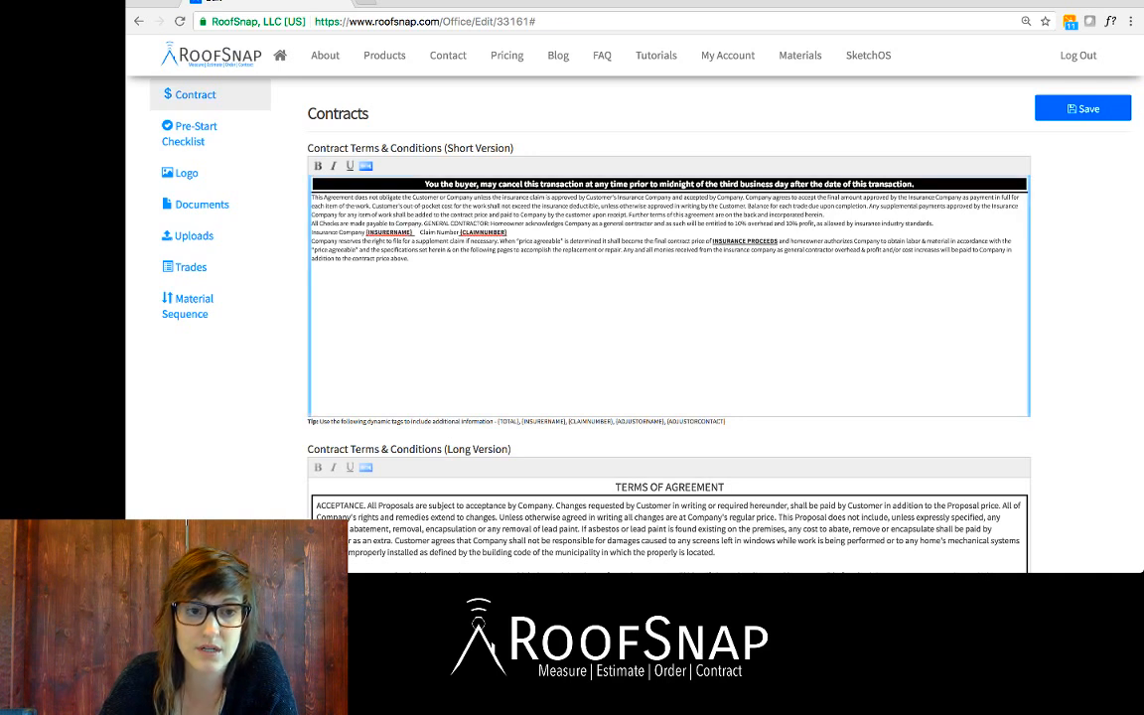
left_click(365, 165)
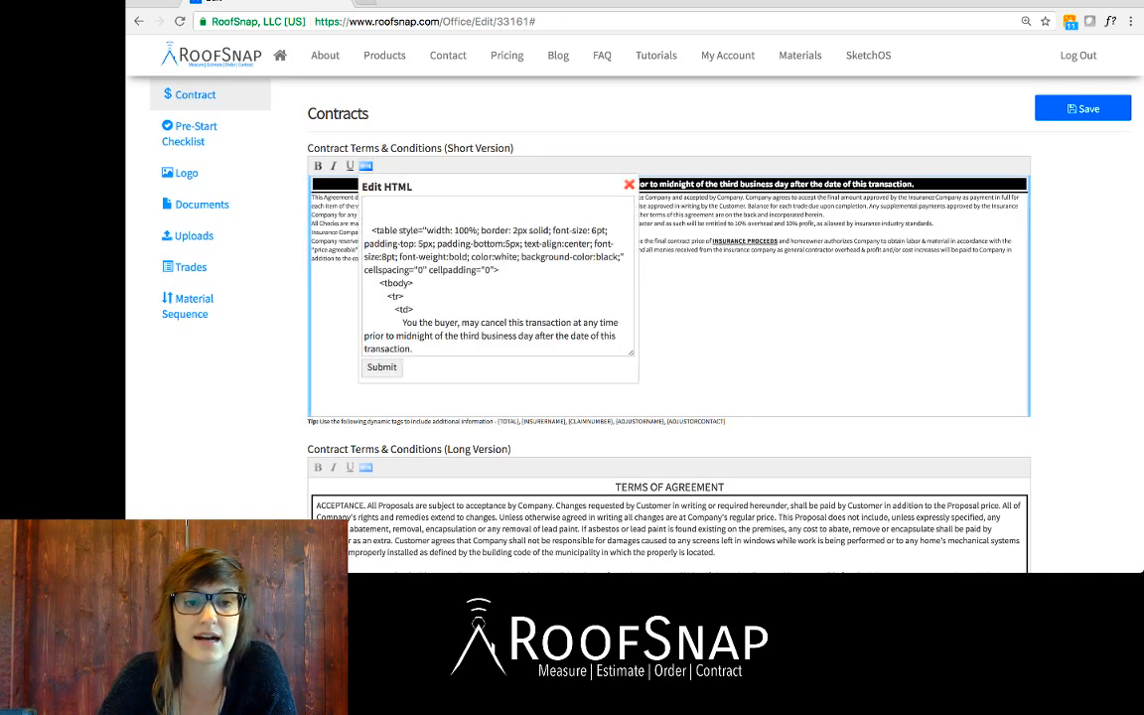
scroll(496, 275, "down", 1)
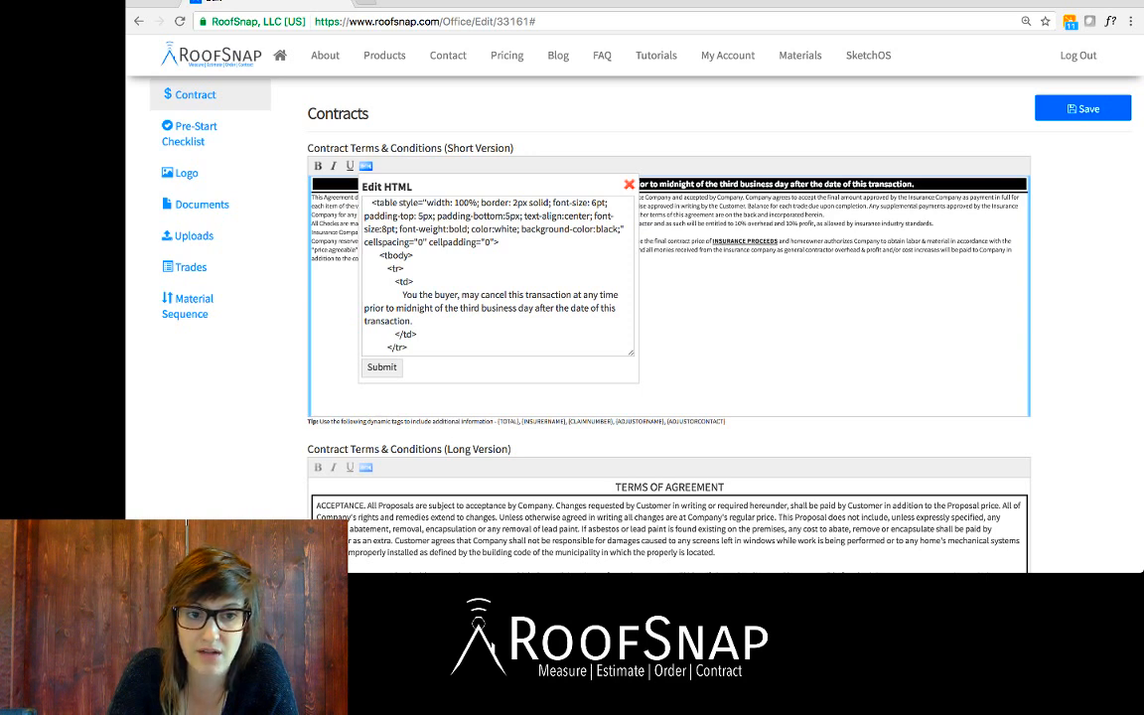
left_click_drag(372, 202, 363, 191)
left_click_drag(392, 231, 426, 230)
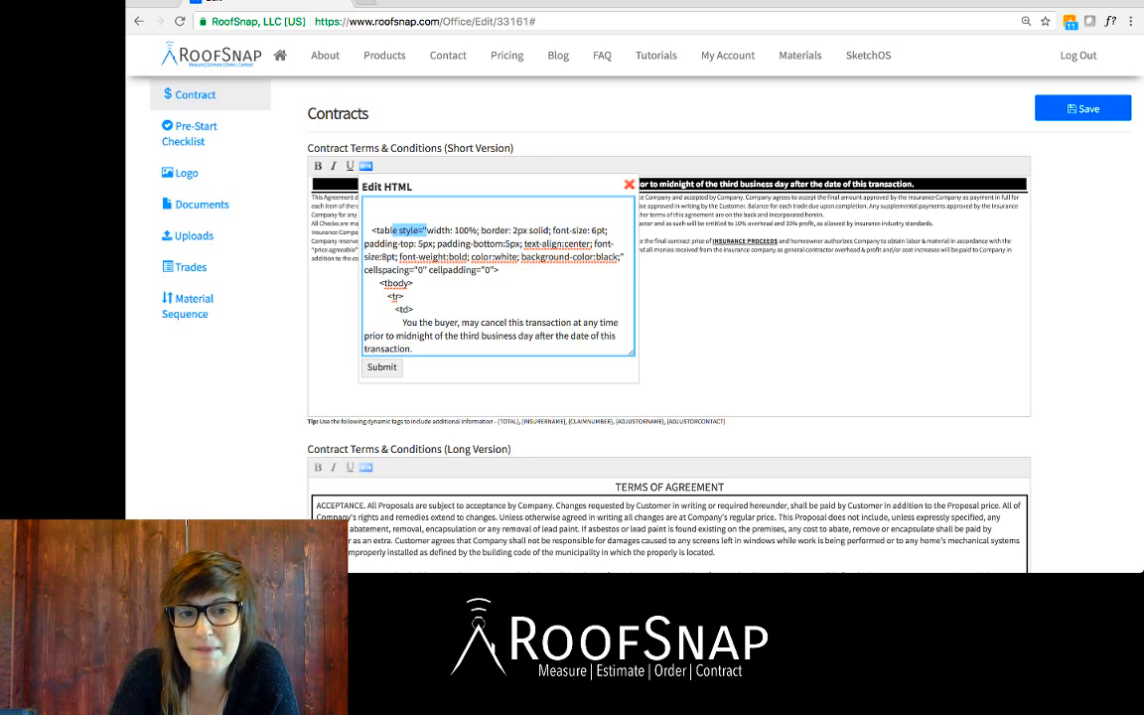
left_click(427, 244)
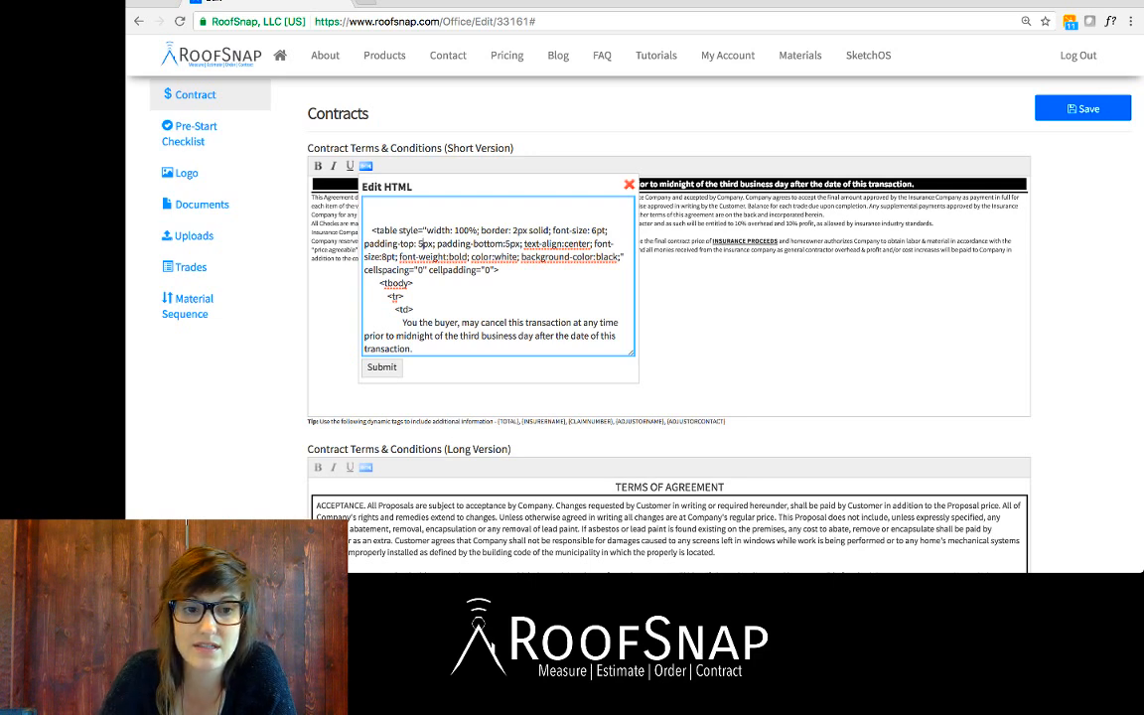
scroll(422, 288, "down", 2)
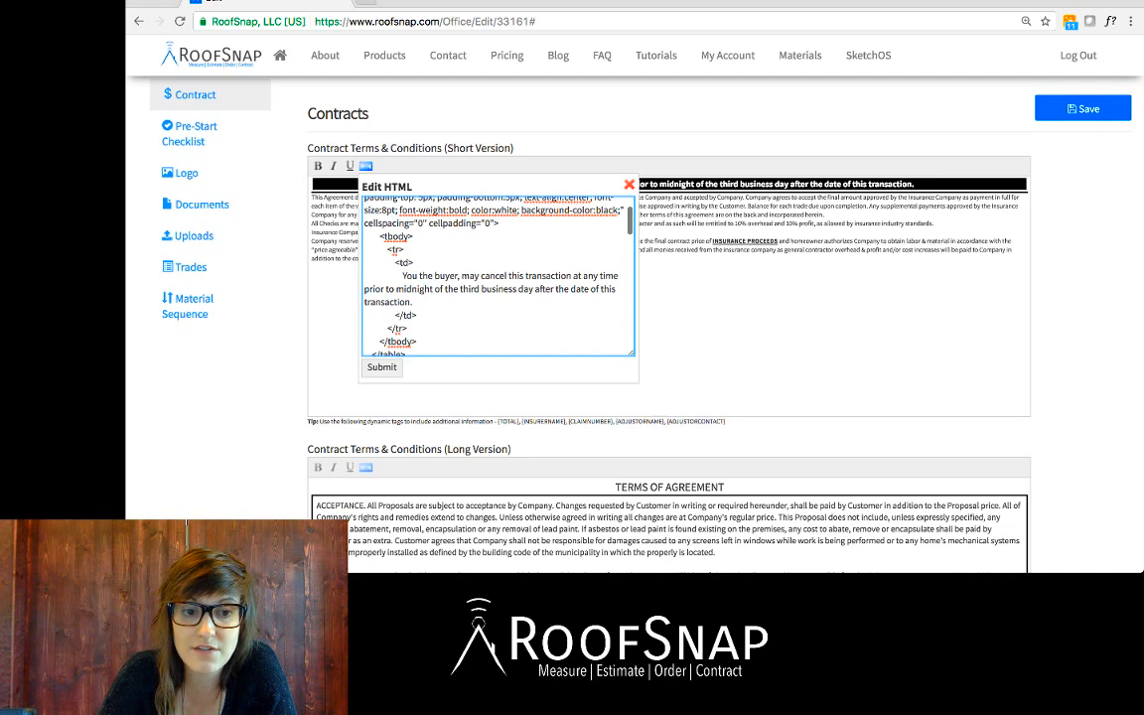
scroll(423, 288, "down", 3)
scroll(424, 227, "down", 8)
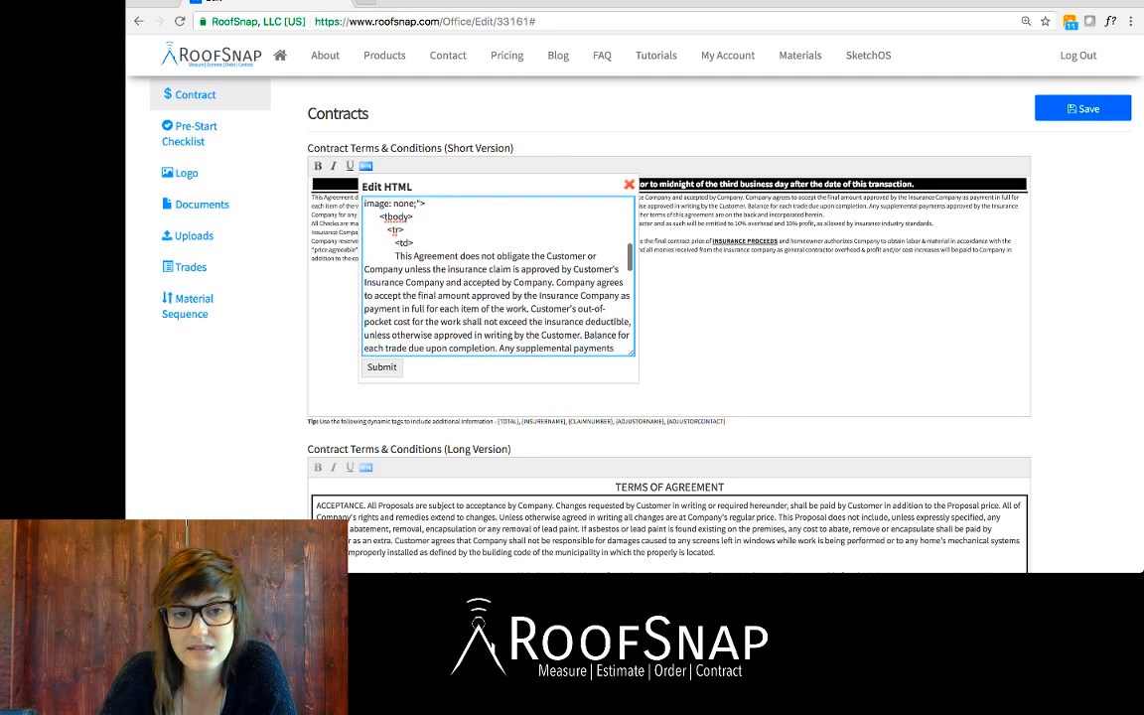
scroll(496, 276, "up", 2)
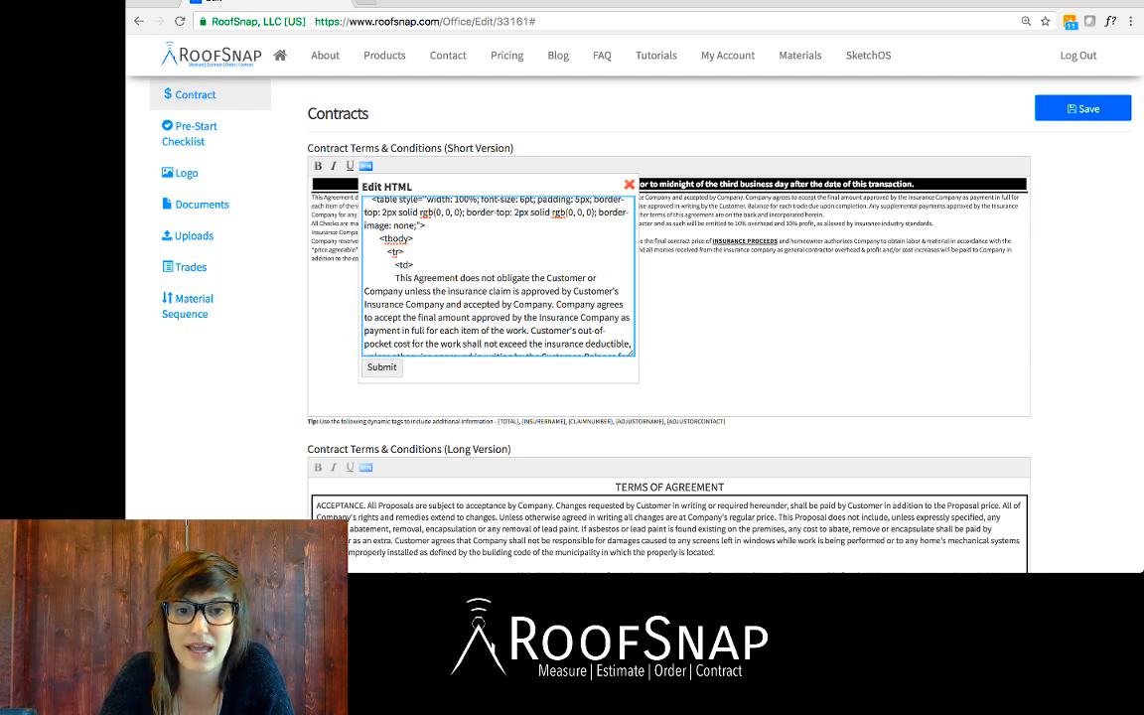
key("Escape")
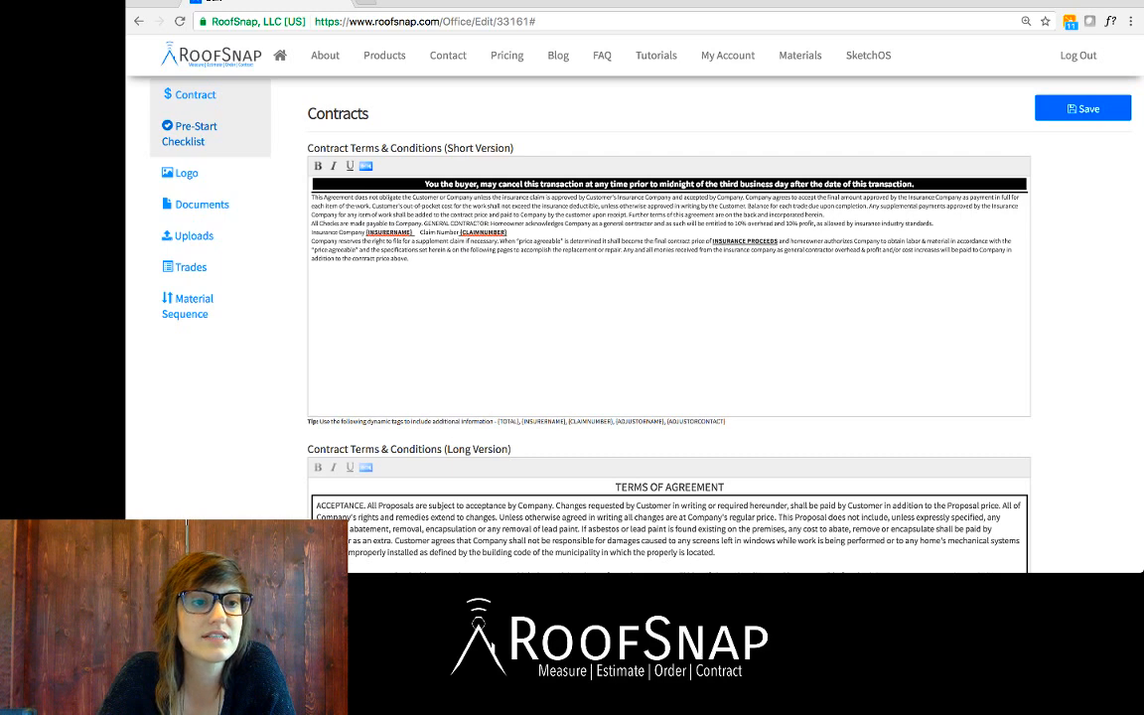
- Open the office's pre-start checklist and review its numbered customer questions in the editable text
scroll(199, 139, "up", 1)
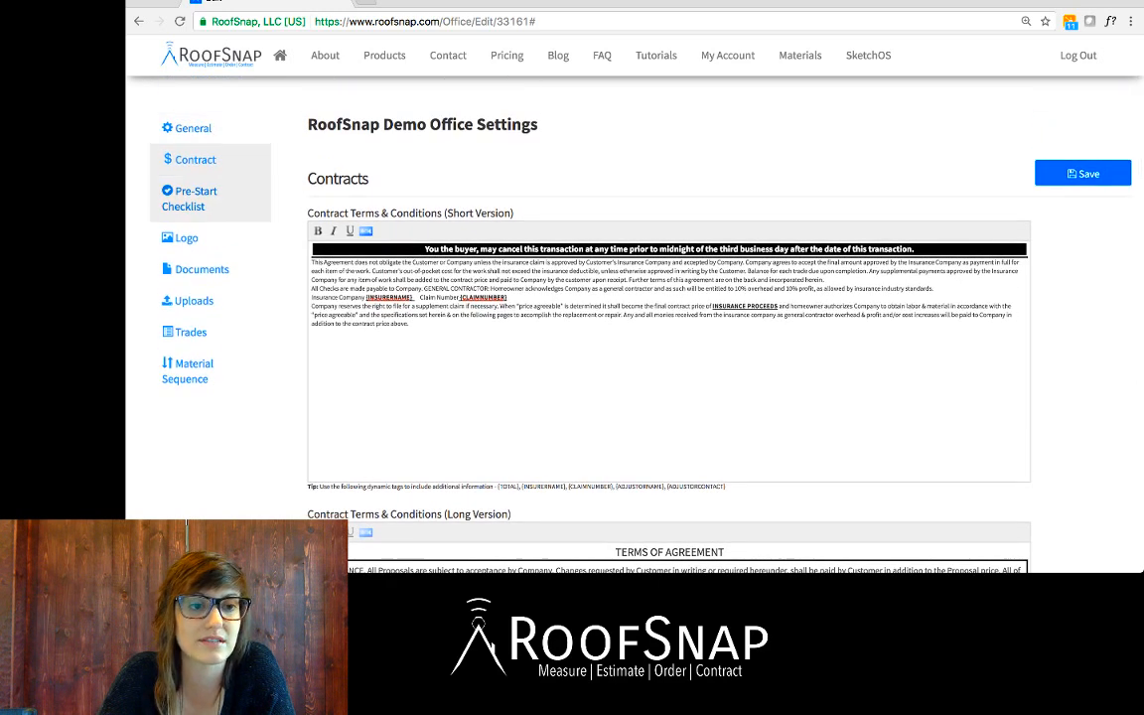
left_click(190, 198)
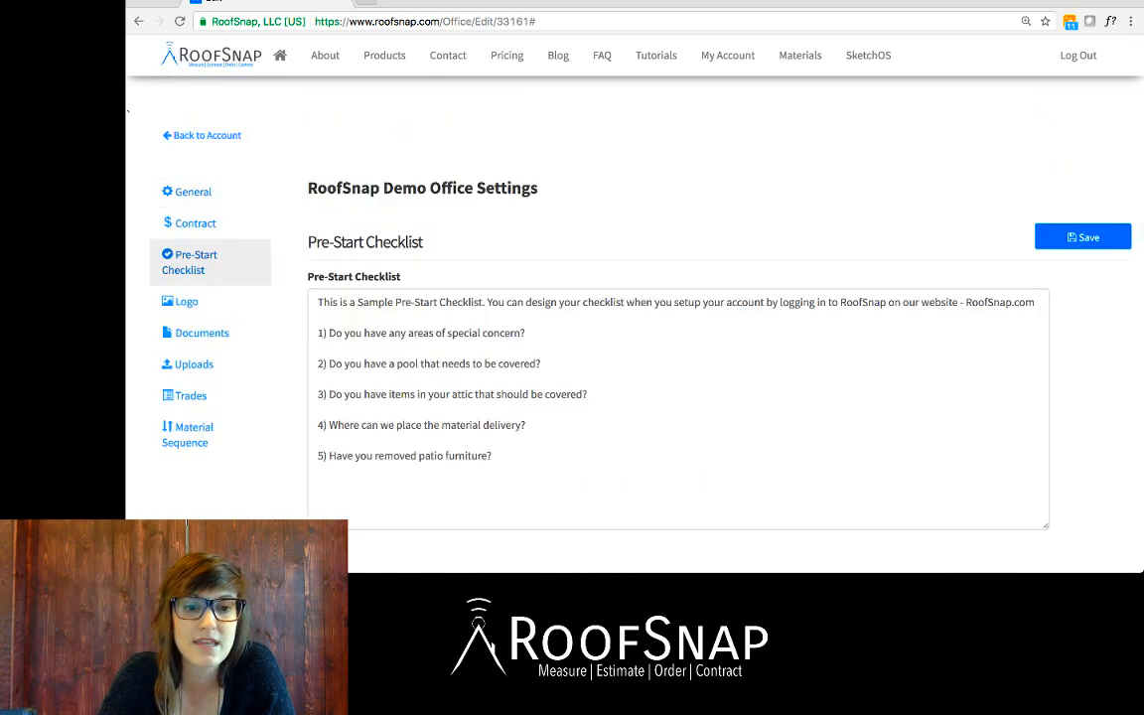
left_click_drag(526, 332, 452, 332)
left_click(473, 333)
left_click_drag(336, 332, 376, 332)
left_click(416, 332)
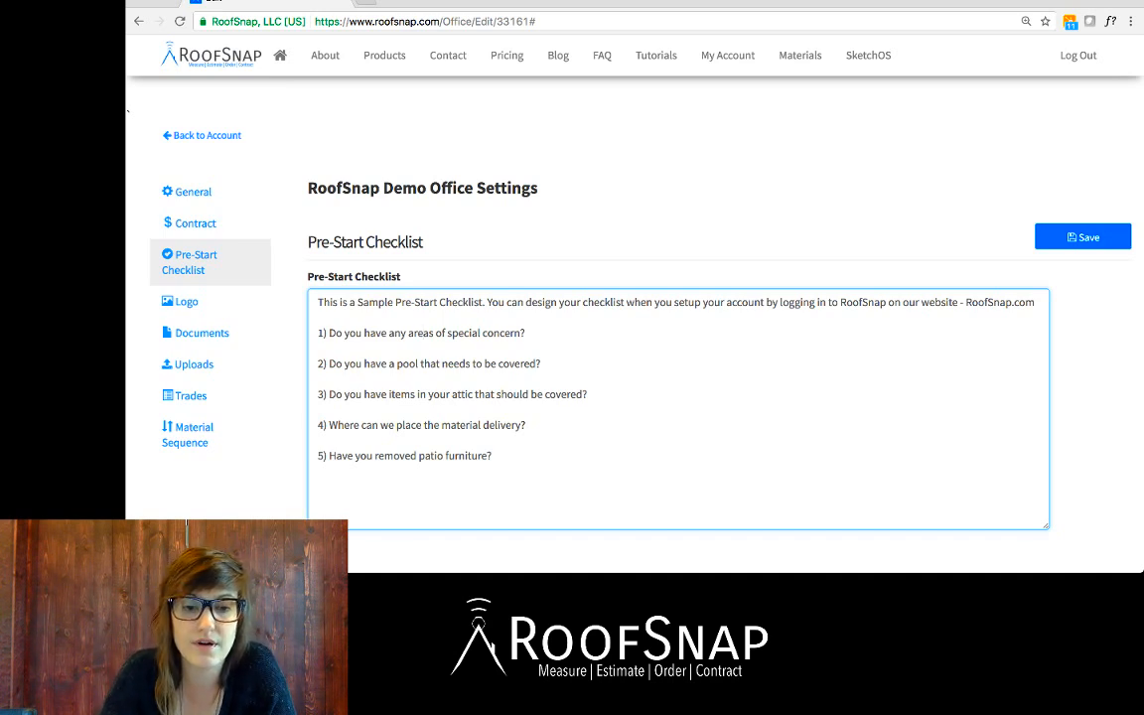
left_click(526, 425)
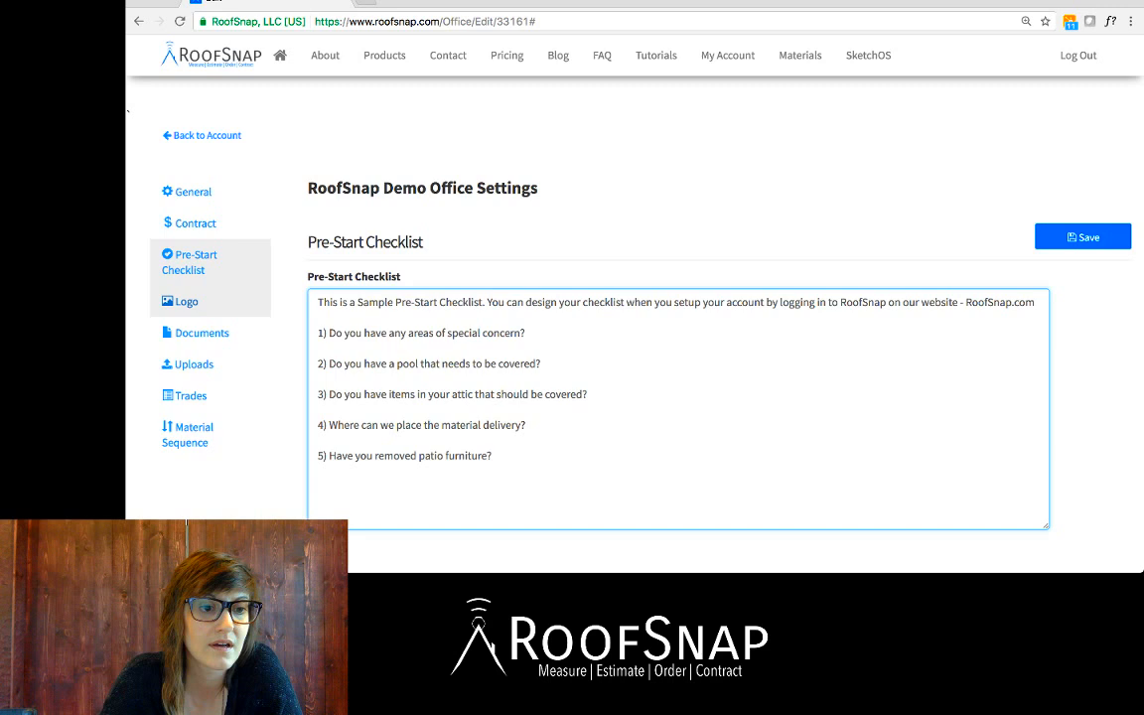
- Open the office's logo settings and bring up the file selection for a logo image
left_click(185, 301)
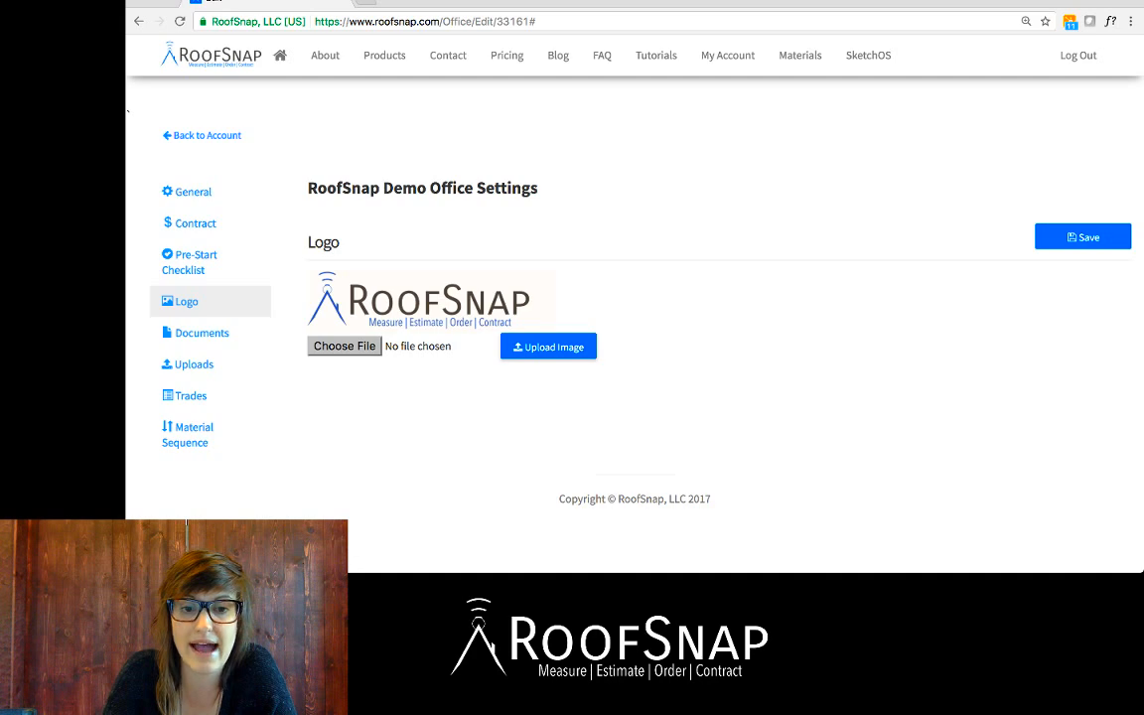
left_click(344, 346)
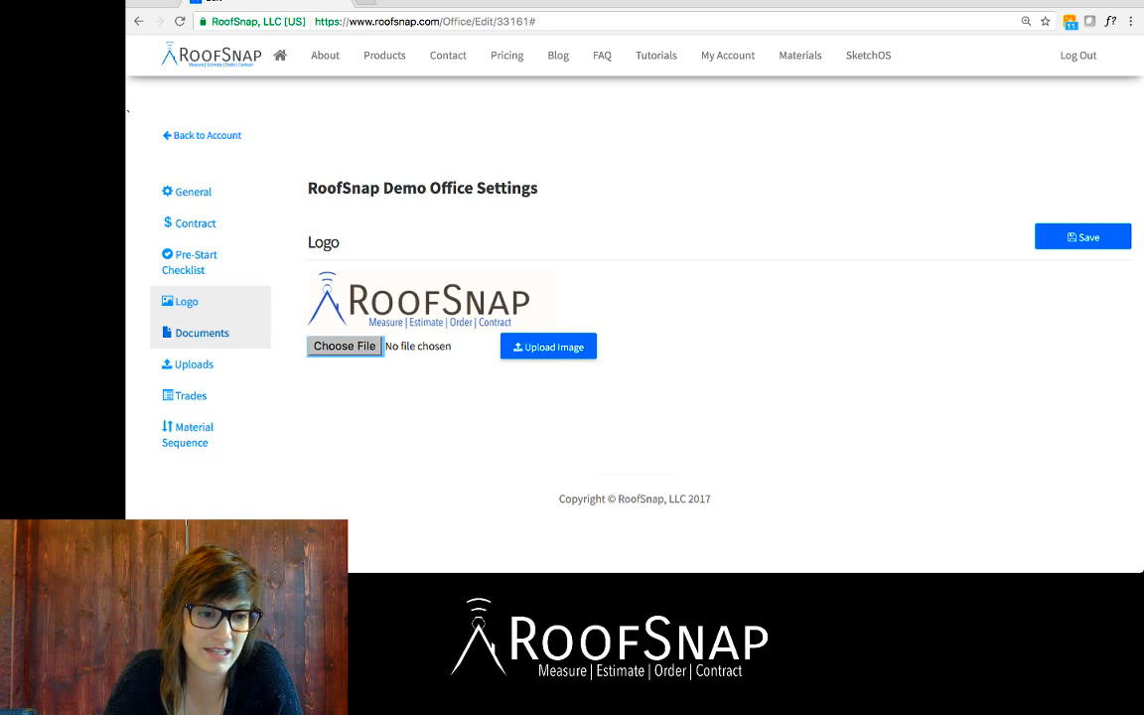
- Open the office's document settings and review the estimate options, including those that hide the line item total, quantity and unit columns
left_click(201, 333)
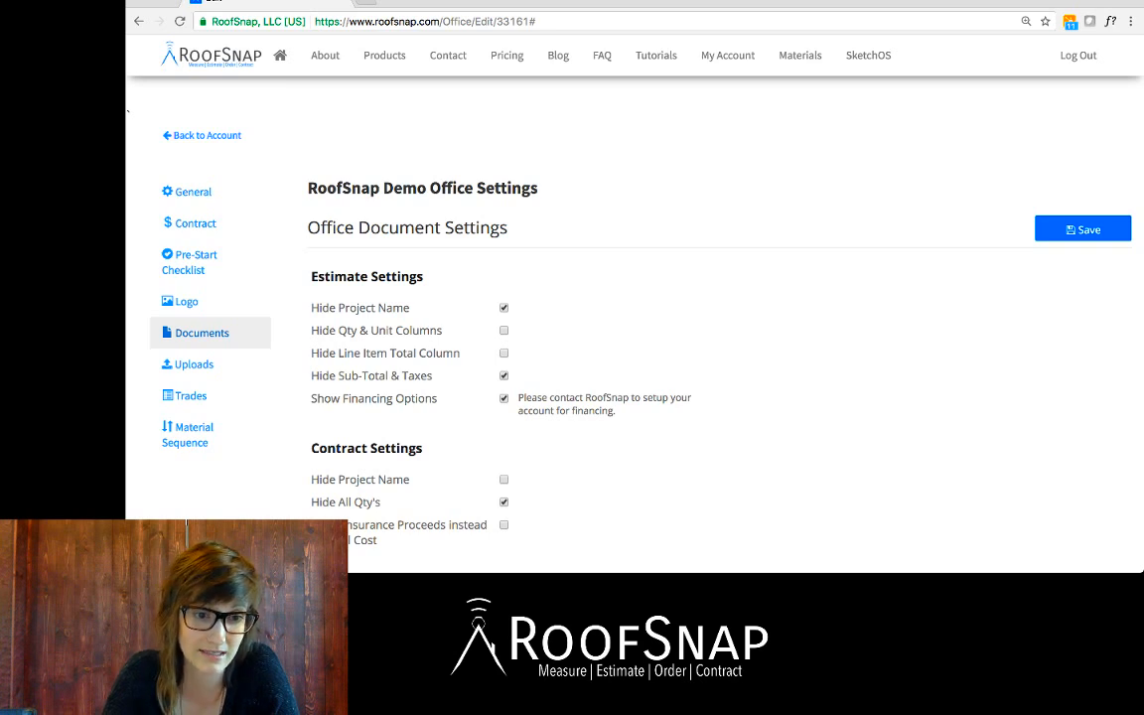
scroll(635, 327, "down", 2)
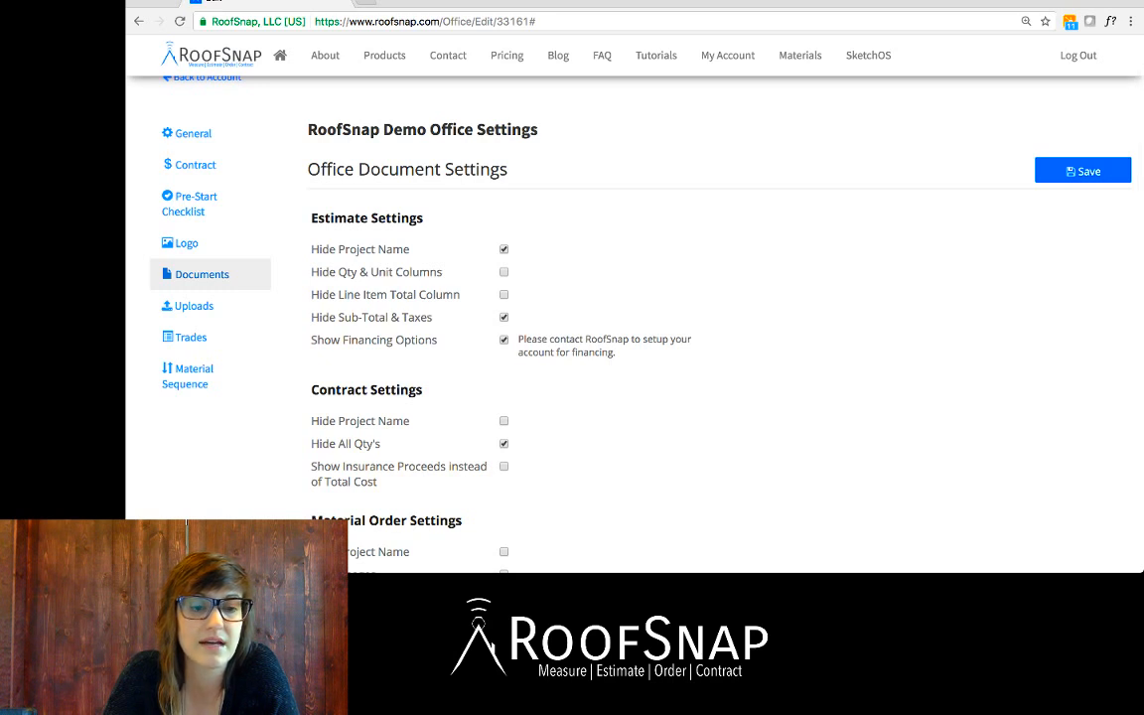
left_click_drag(311, 294, 459, 294)
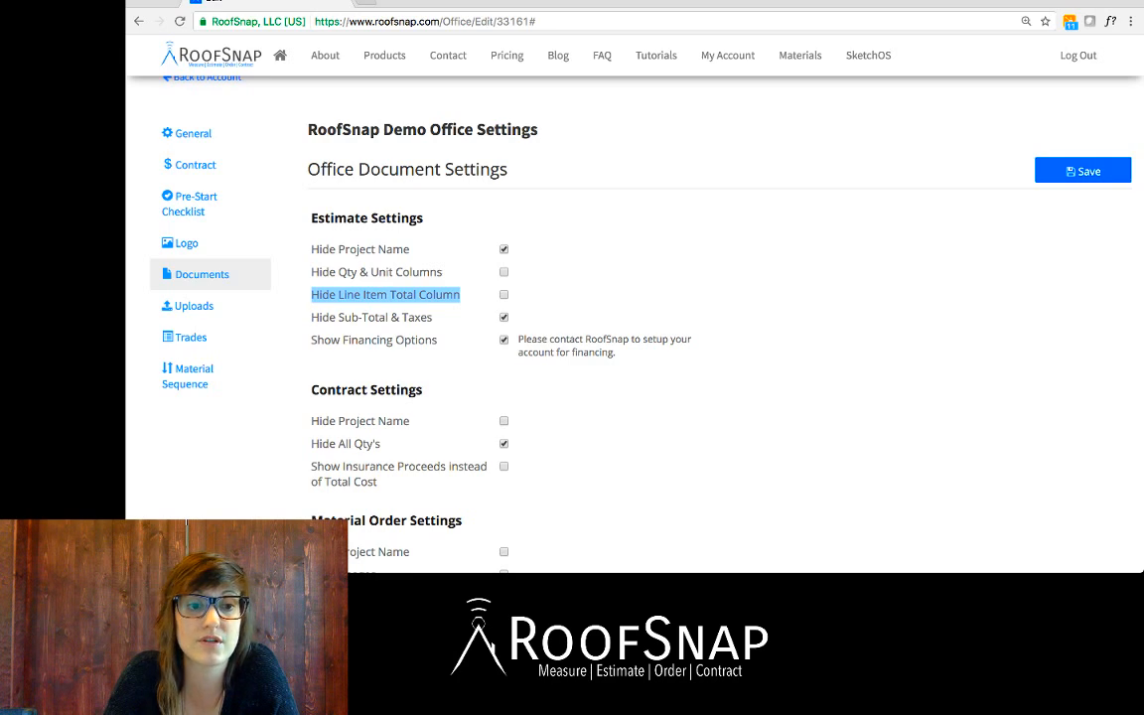
left_click_drag(311, 271, 441, 271)
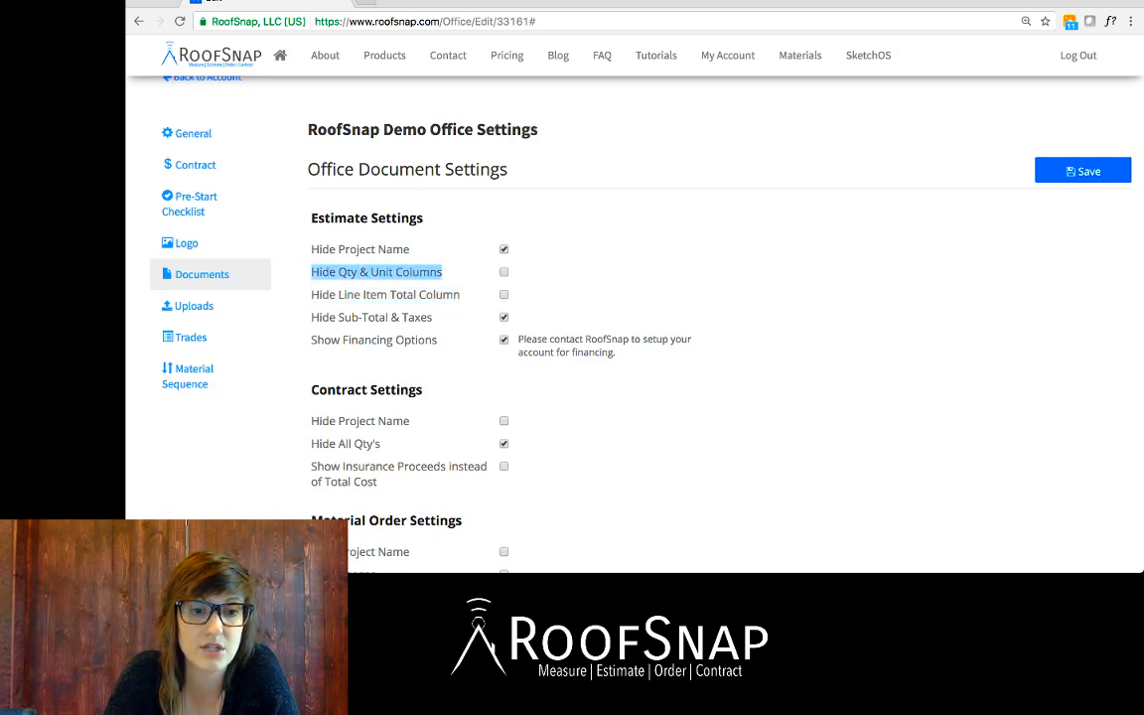
left_click(503, 271)
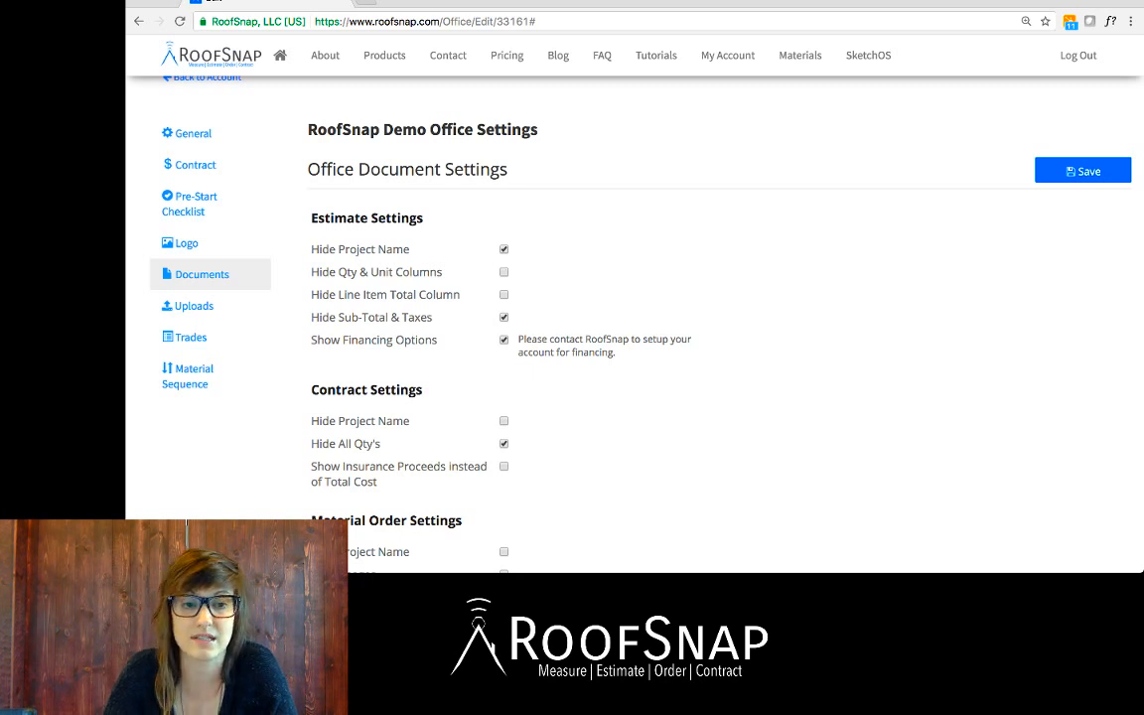
scroll(635, 318, "down", 1)
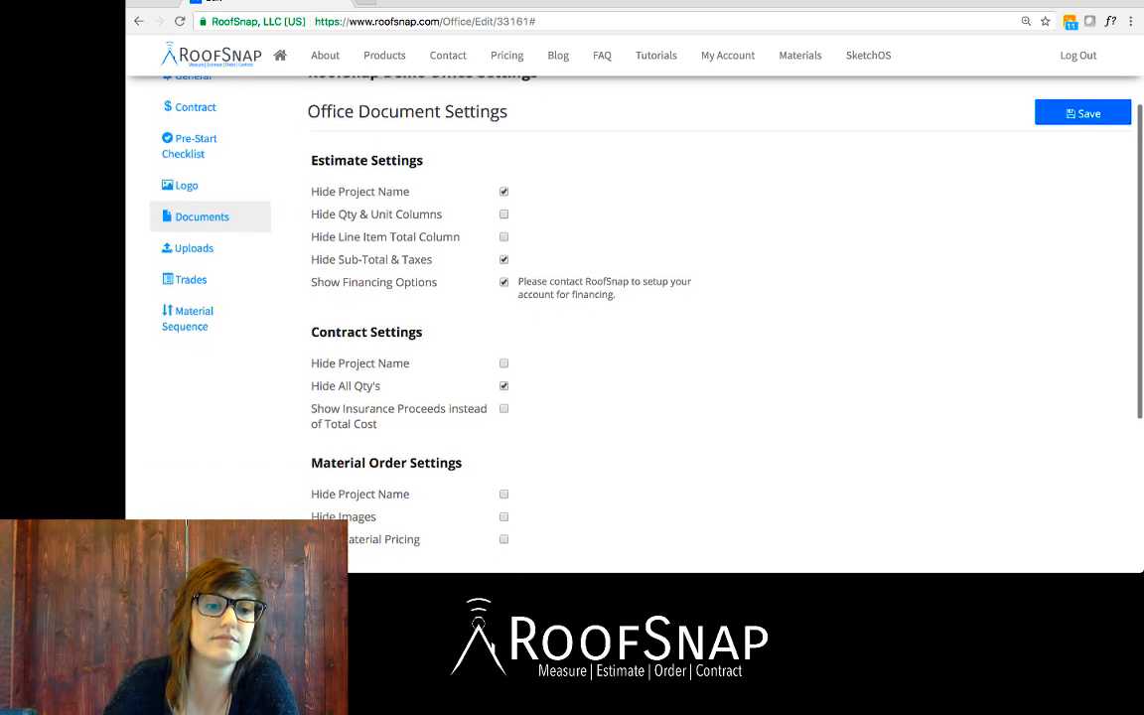
- Review the contract document options, including Hide All Qty's, and the material order, project summary and labor summary options
scroll(582, 285, "down", 2)
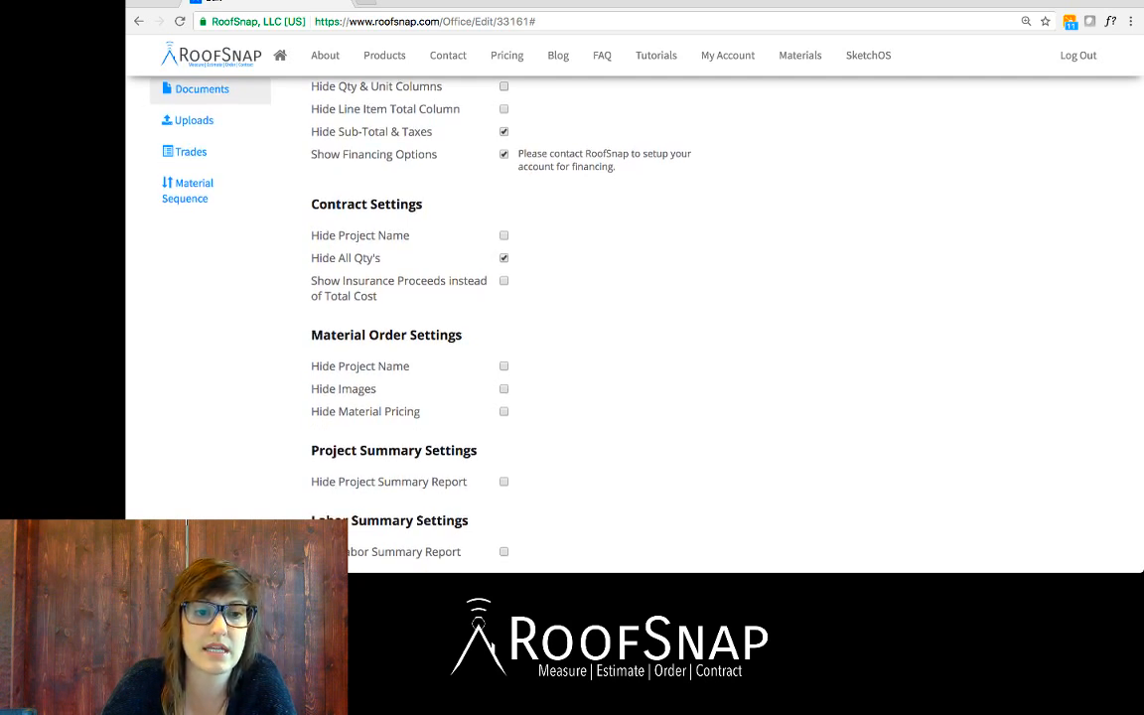
left_click_drag(311, 258, 382, 258)
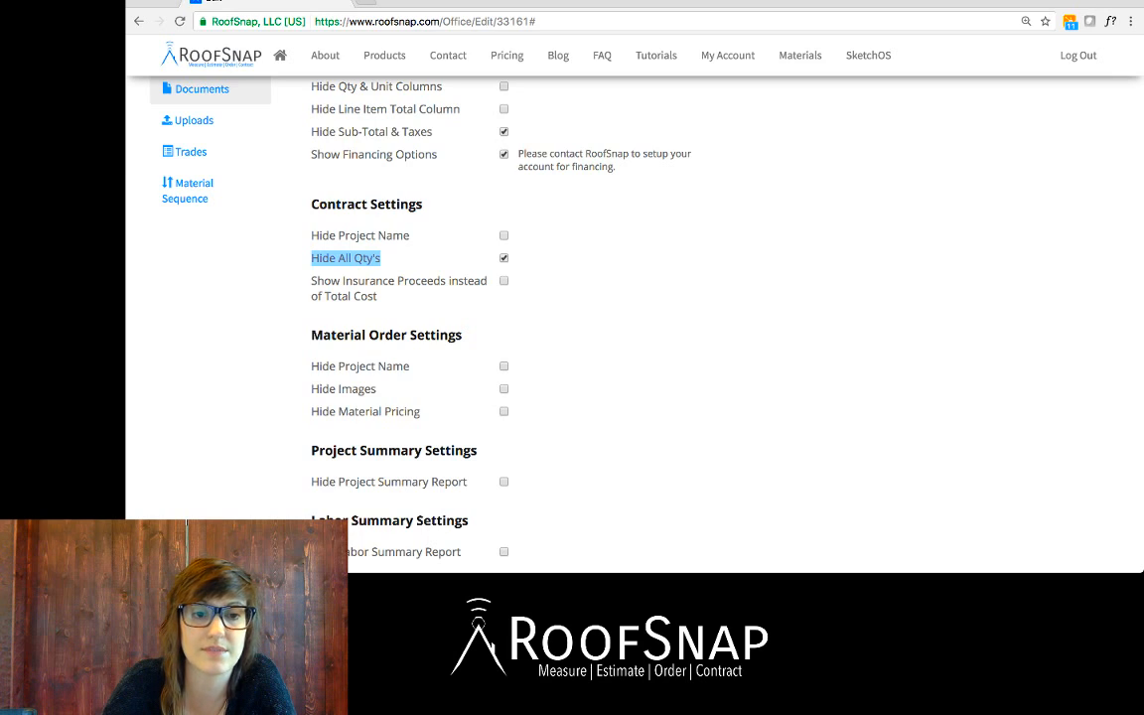
left_click(397, 259)
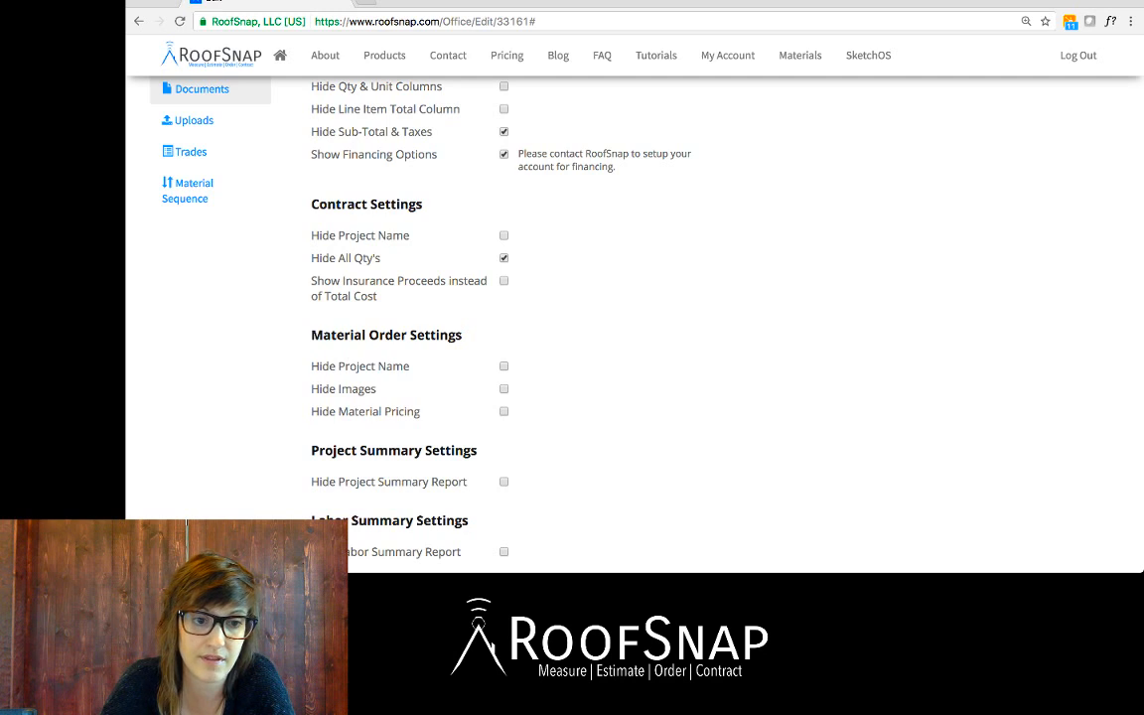
scroll(582, 298, "down", 3)
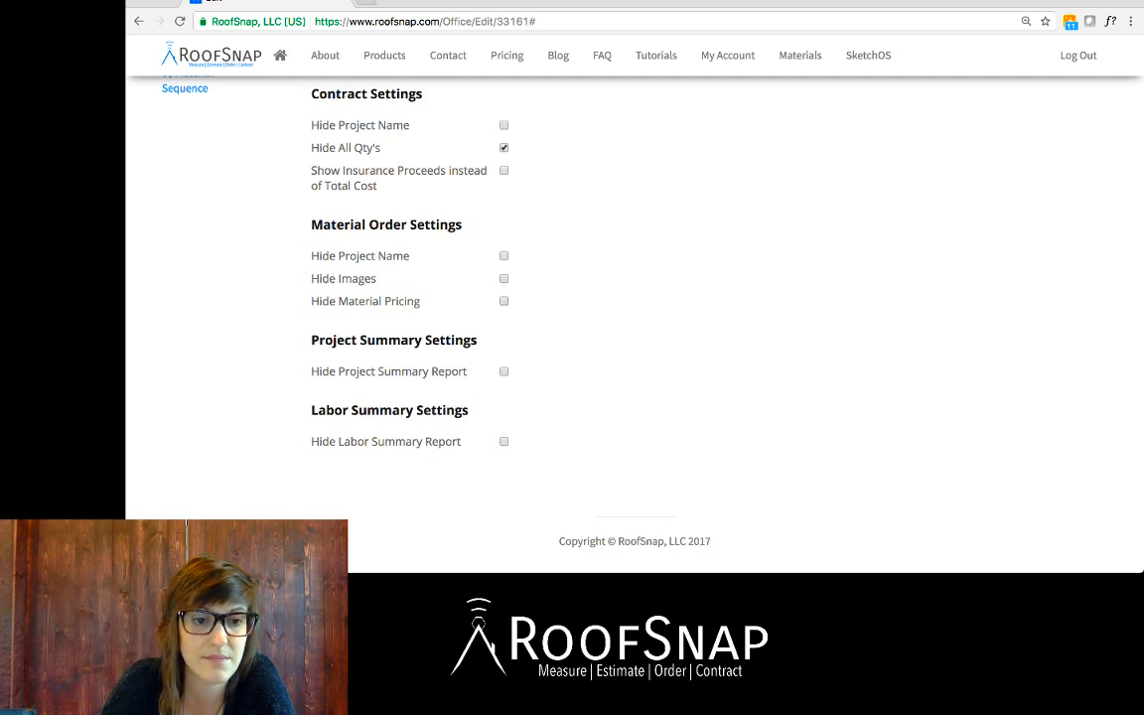
scroll(635, 298, "up", 5)
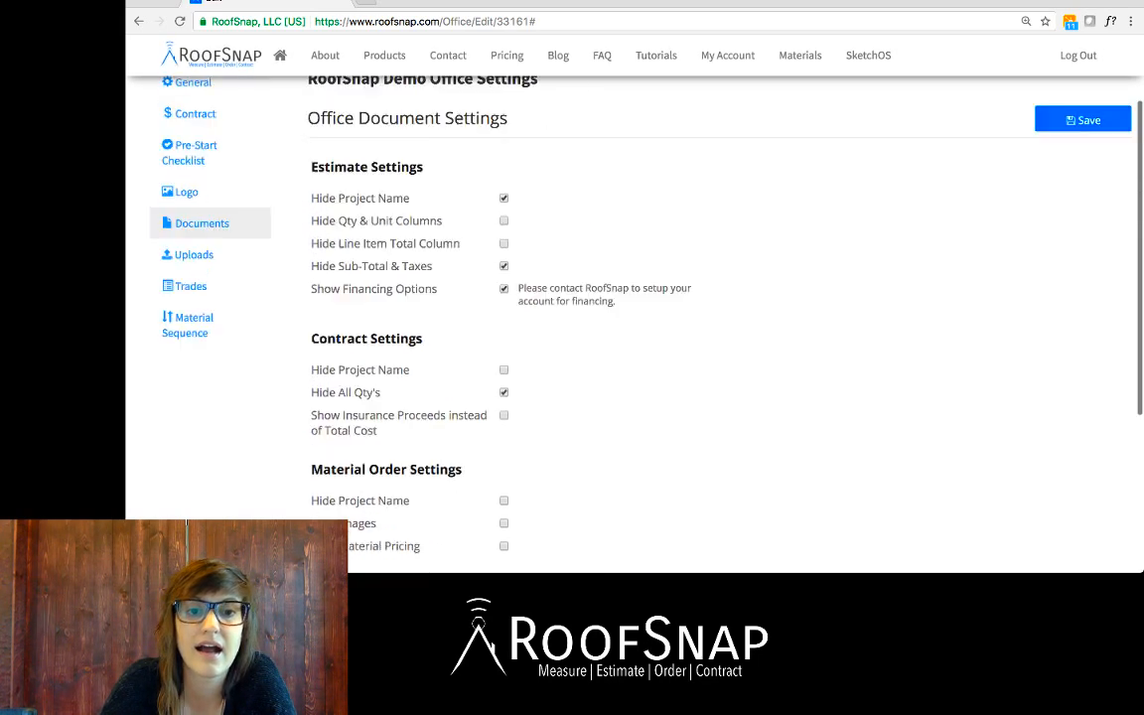
scroll(635, 298, "up", 1)
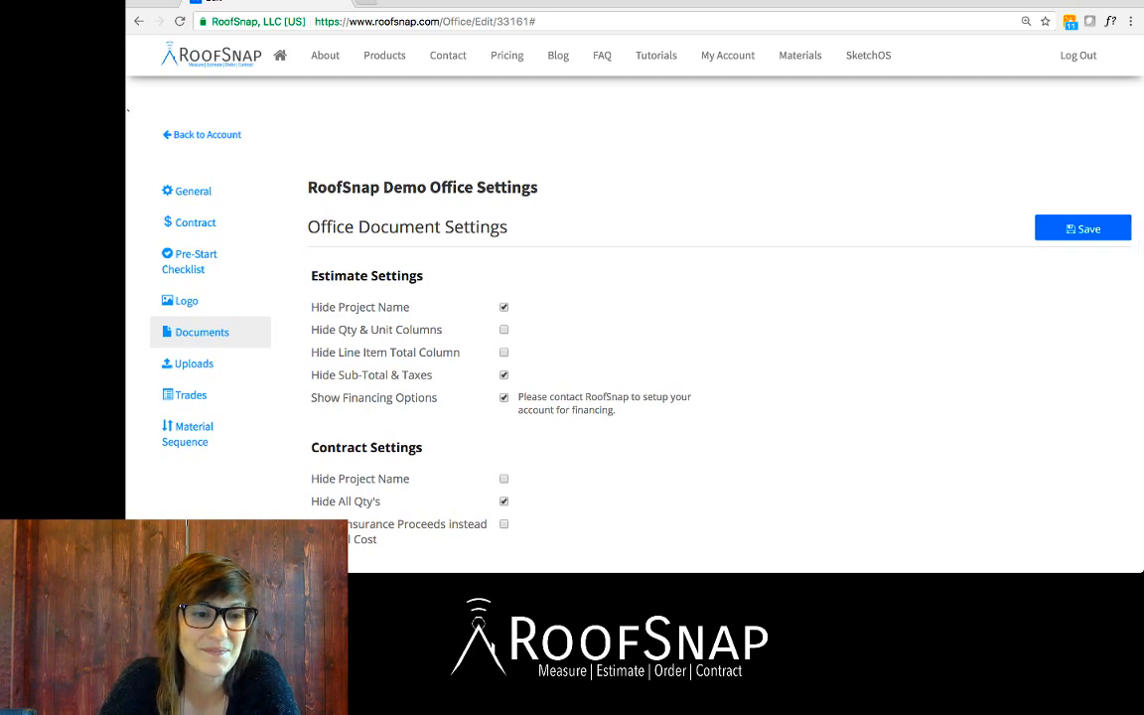
- Open the office's uploads and examine the description, URL and file selection inputs without adding a new upload
left_click(193, 363)
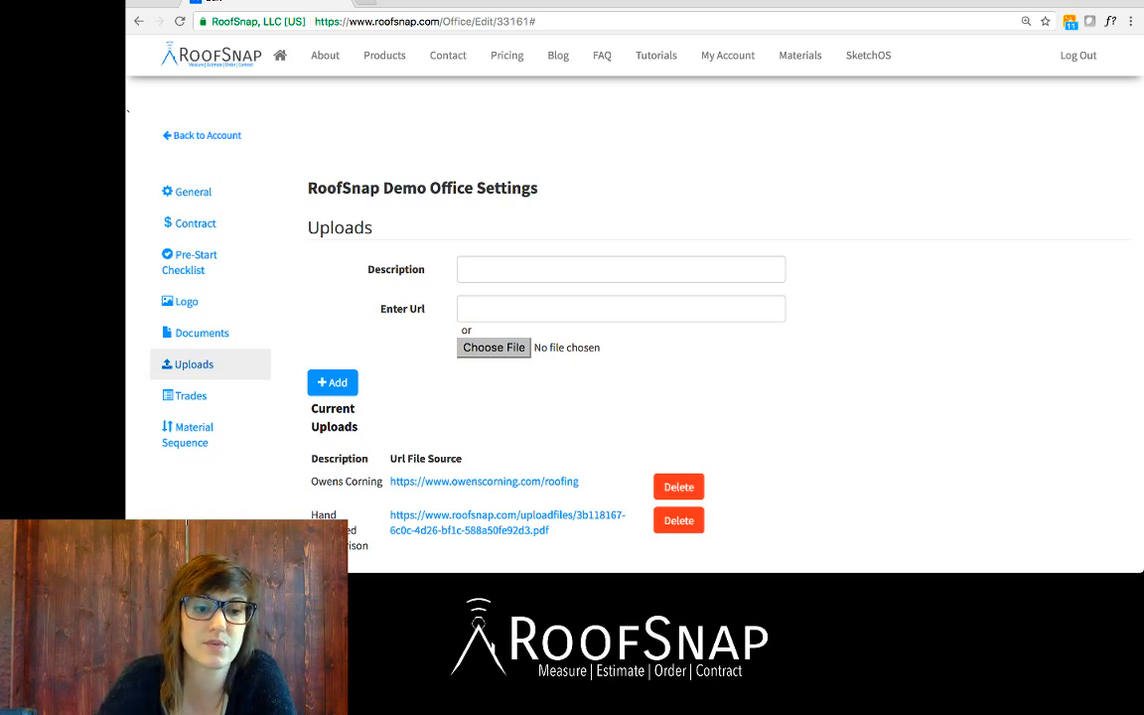
scroll(635, 317, "down", 1)
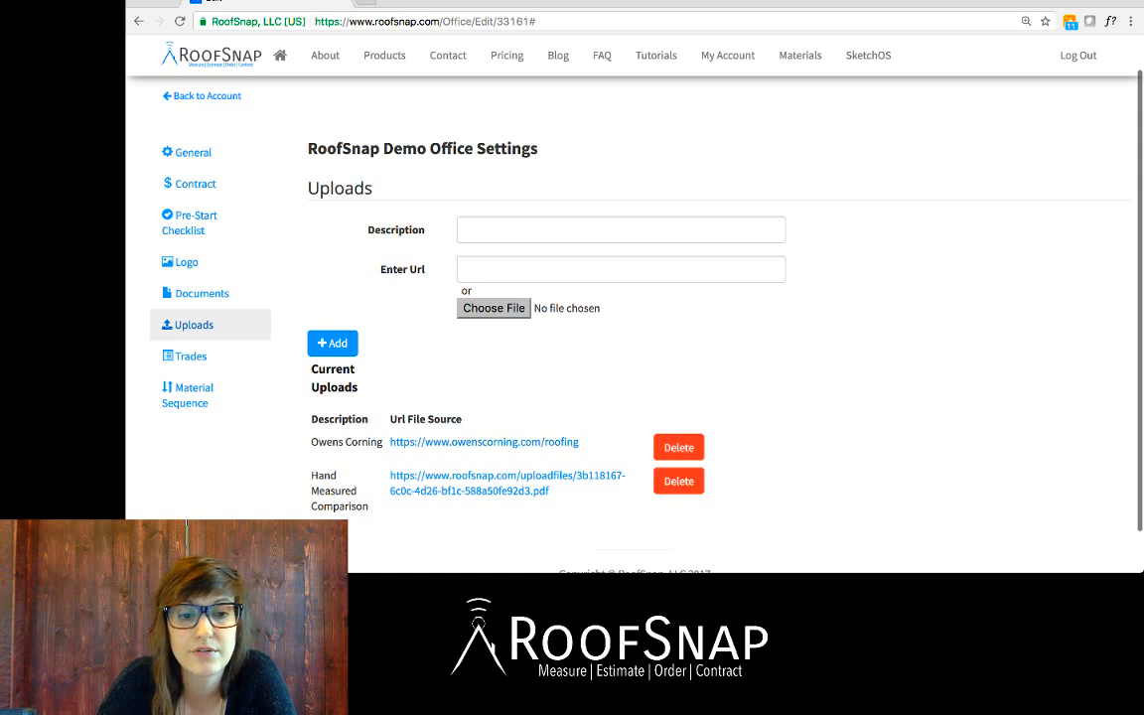
left_click(621, 269)
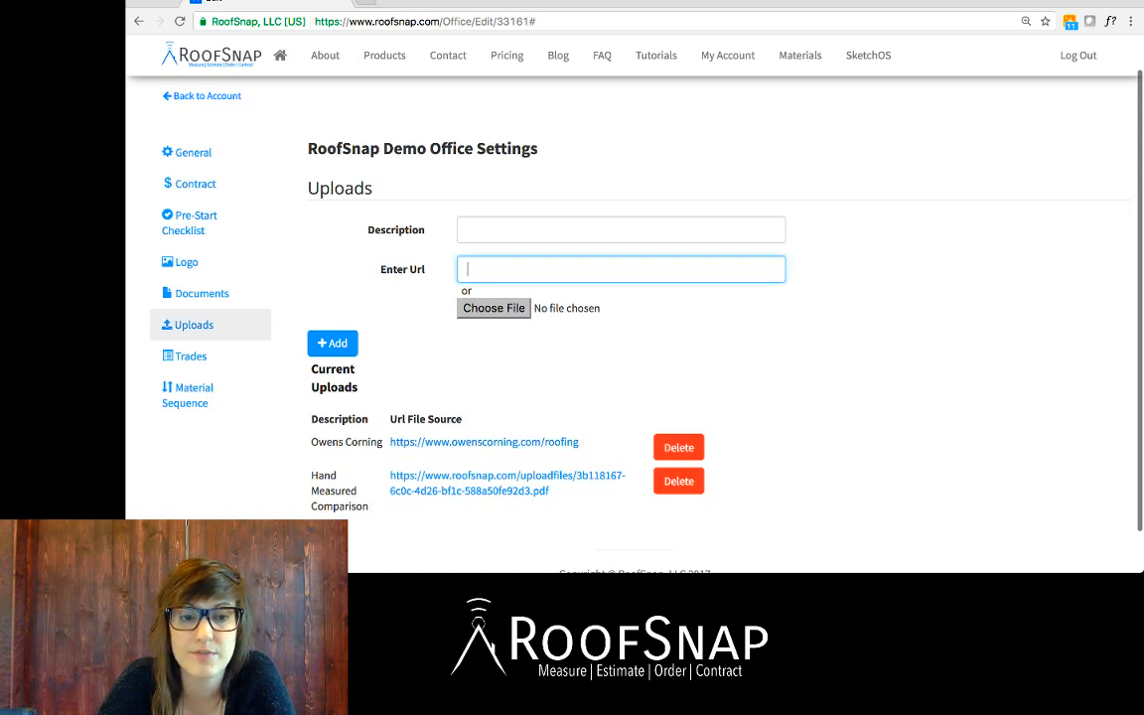
left_click(620, 230)
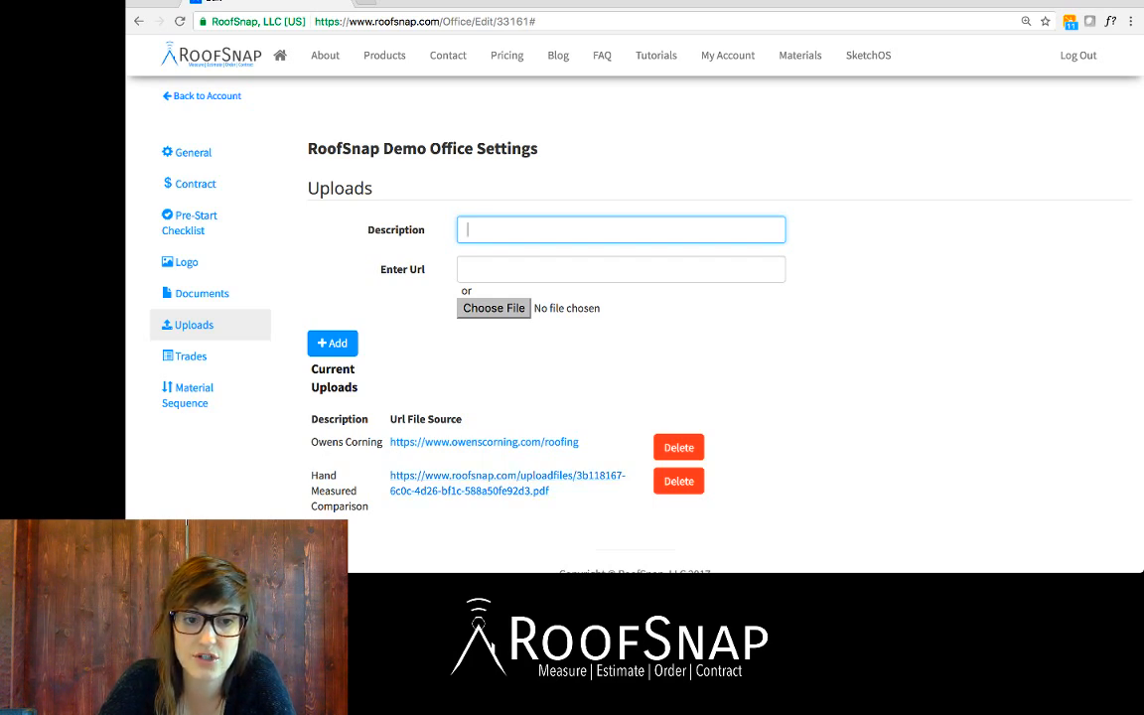
left_click(494, 309)
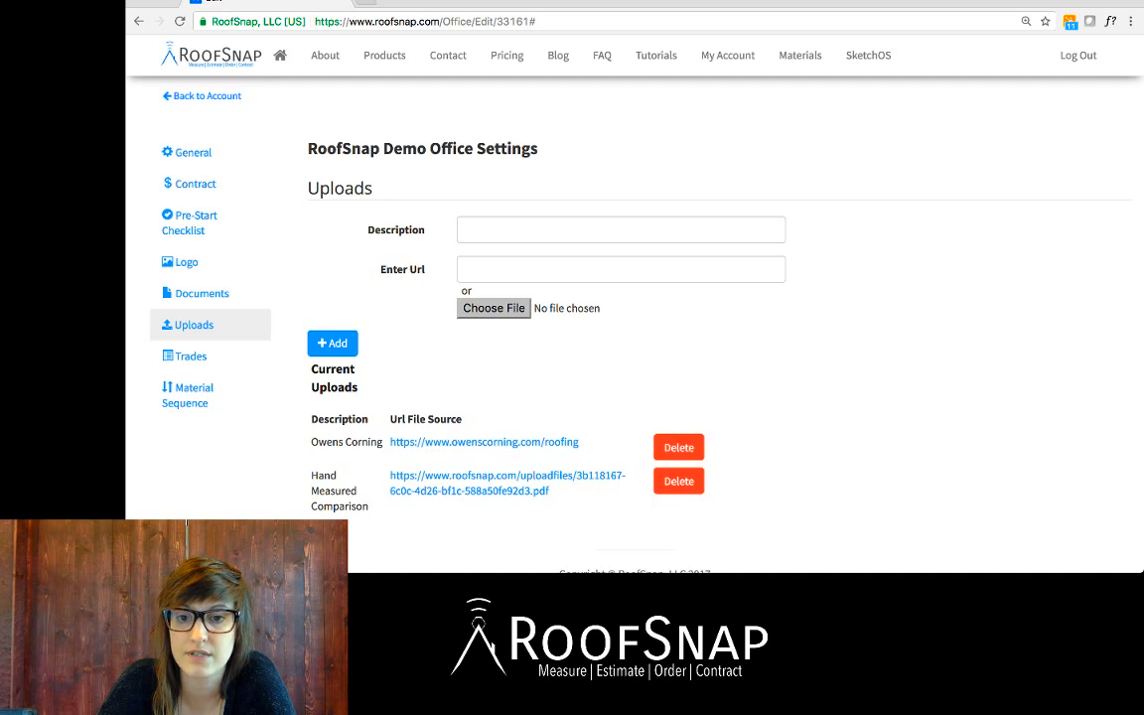
key("Escape")
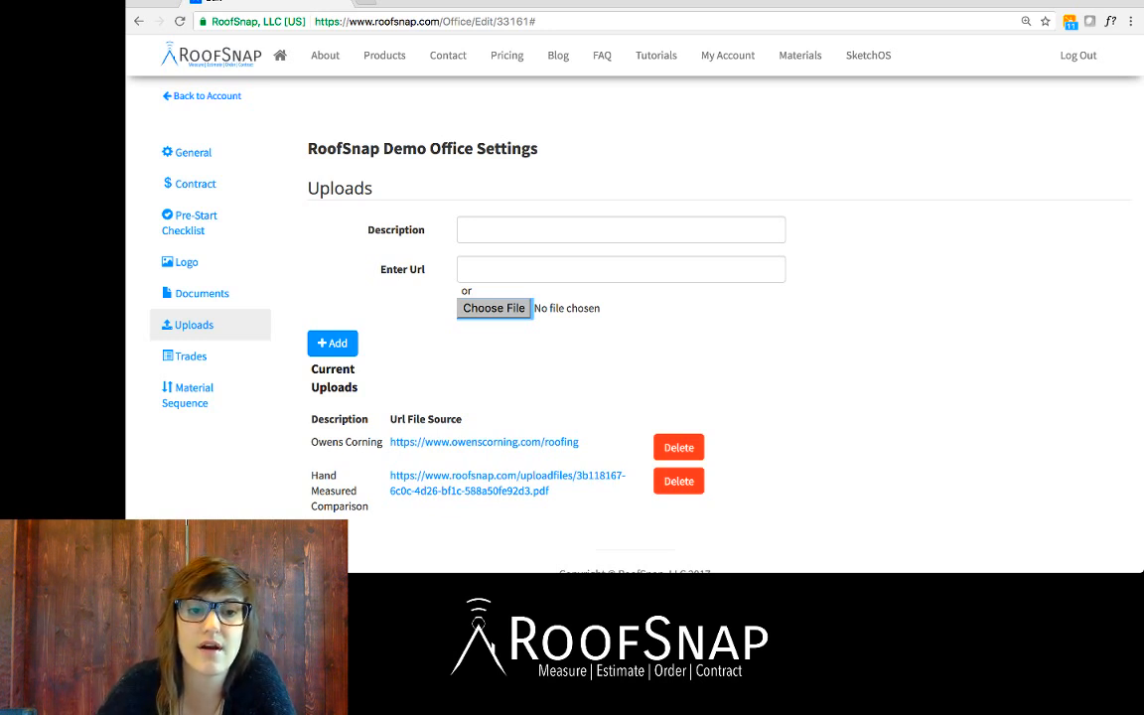
left_click(486, 269)
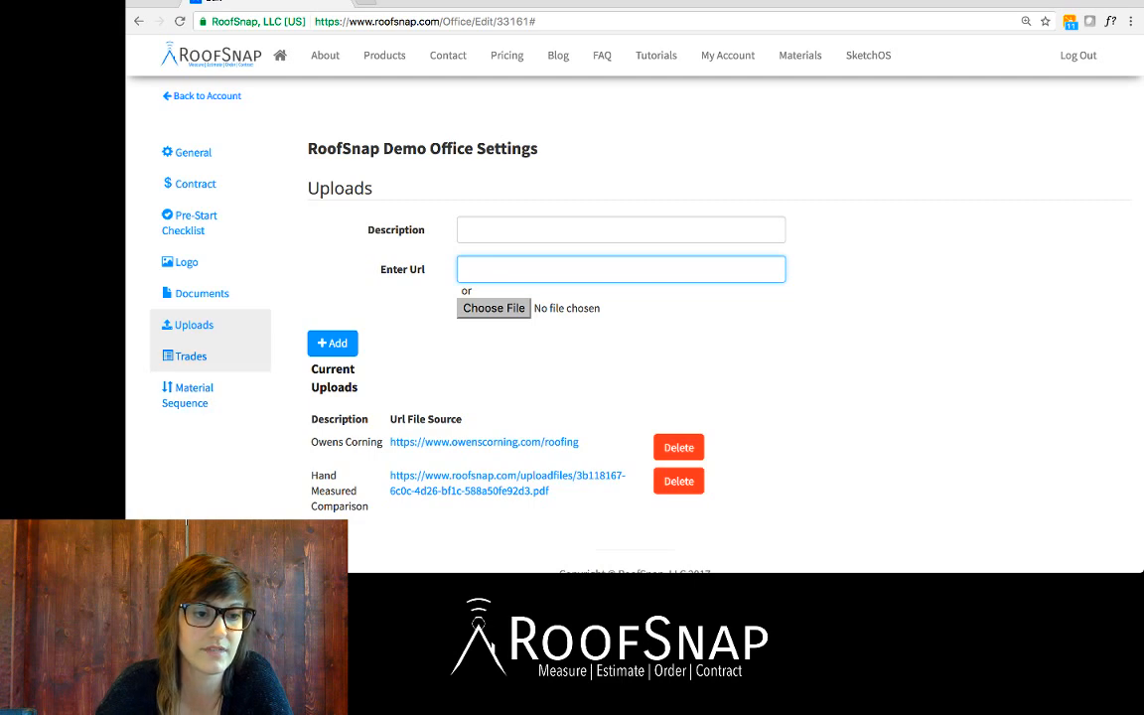
- Open the office's trades and review the list of material categories, starting with Roofing
left_click(191, 355)
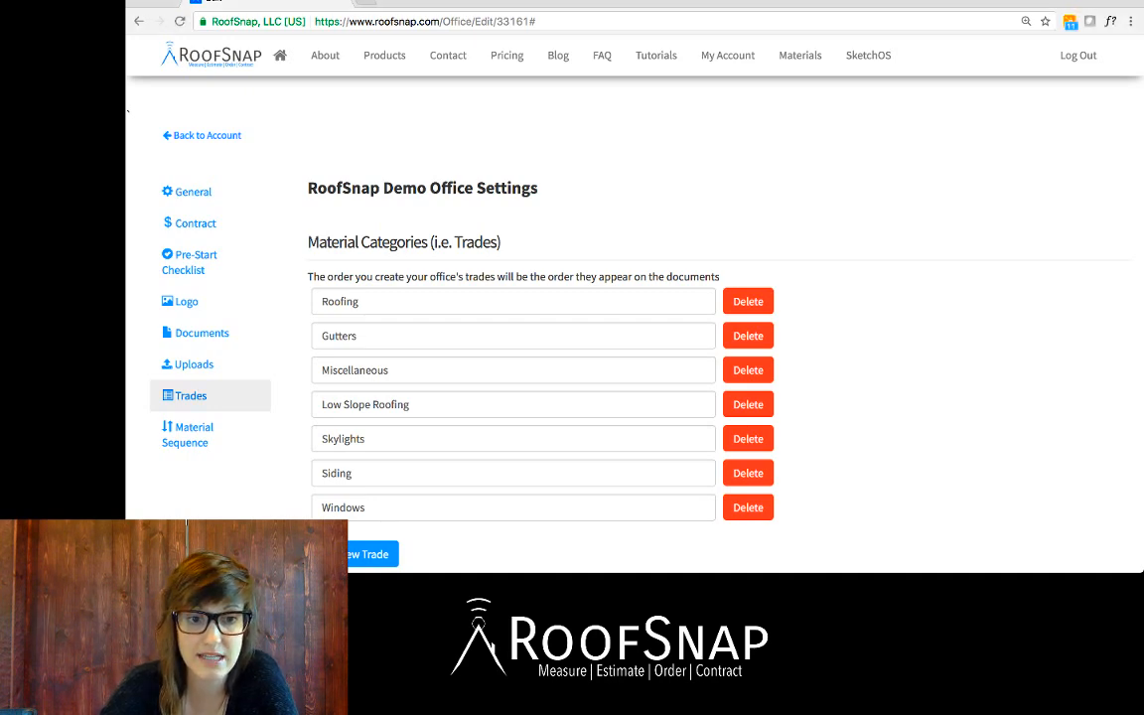
scroll(635, 298, "down", 2)
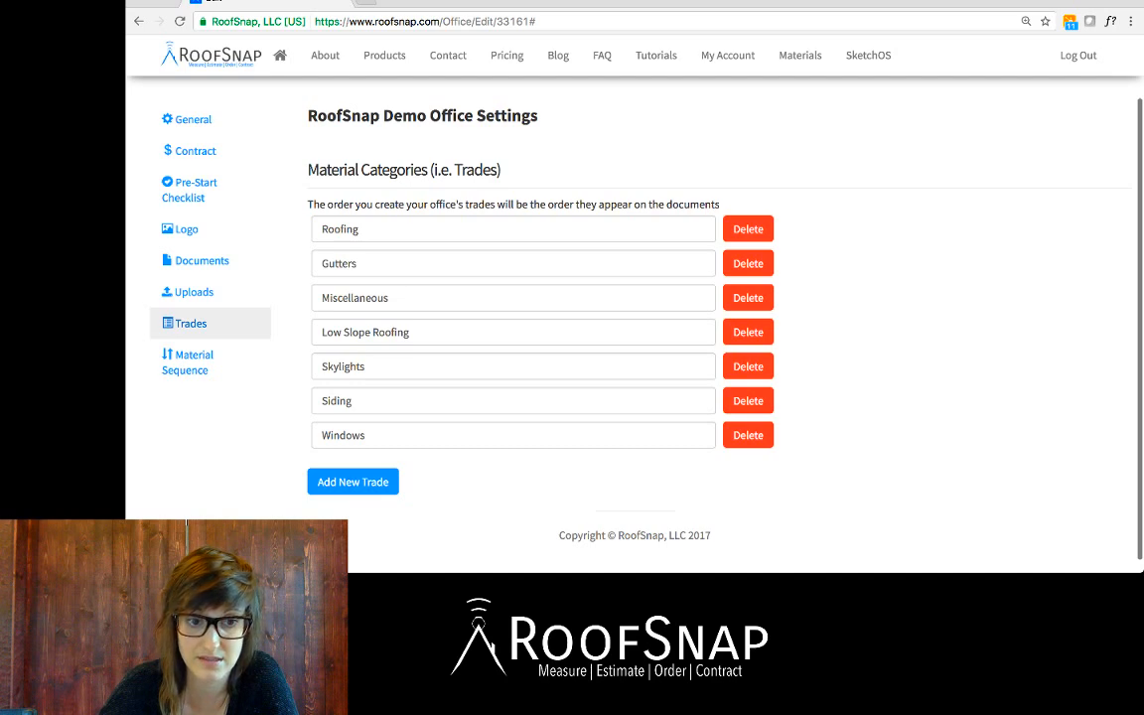
left_click_drag(361, 230, 319, 229)
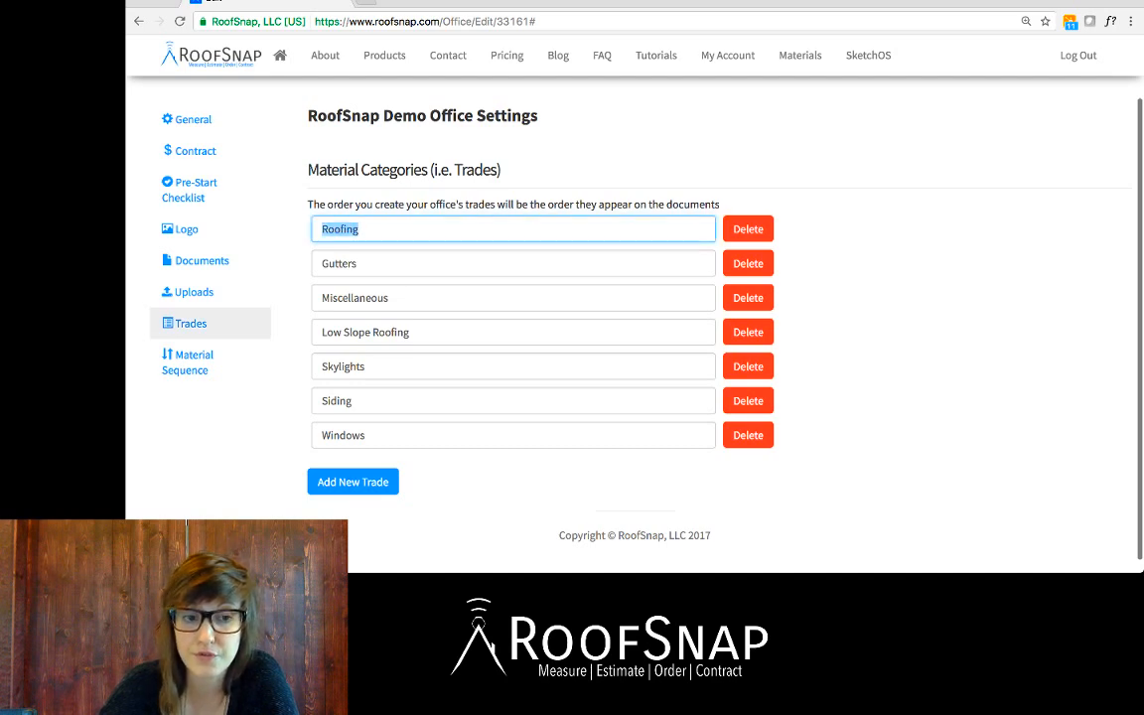
left_click(360, 229)
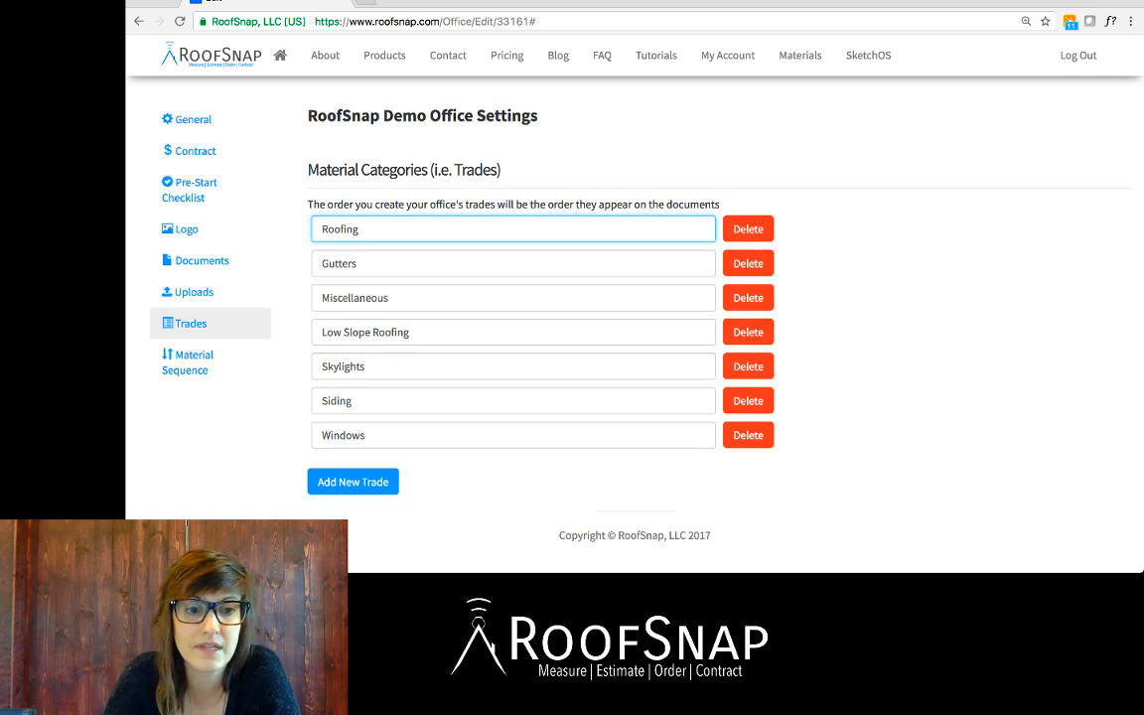
- Open the office's material sequence and review the order of materials on documents
left_click(189, 361)
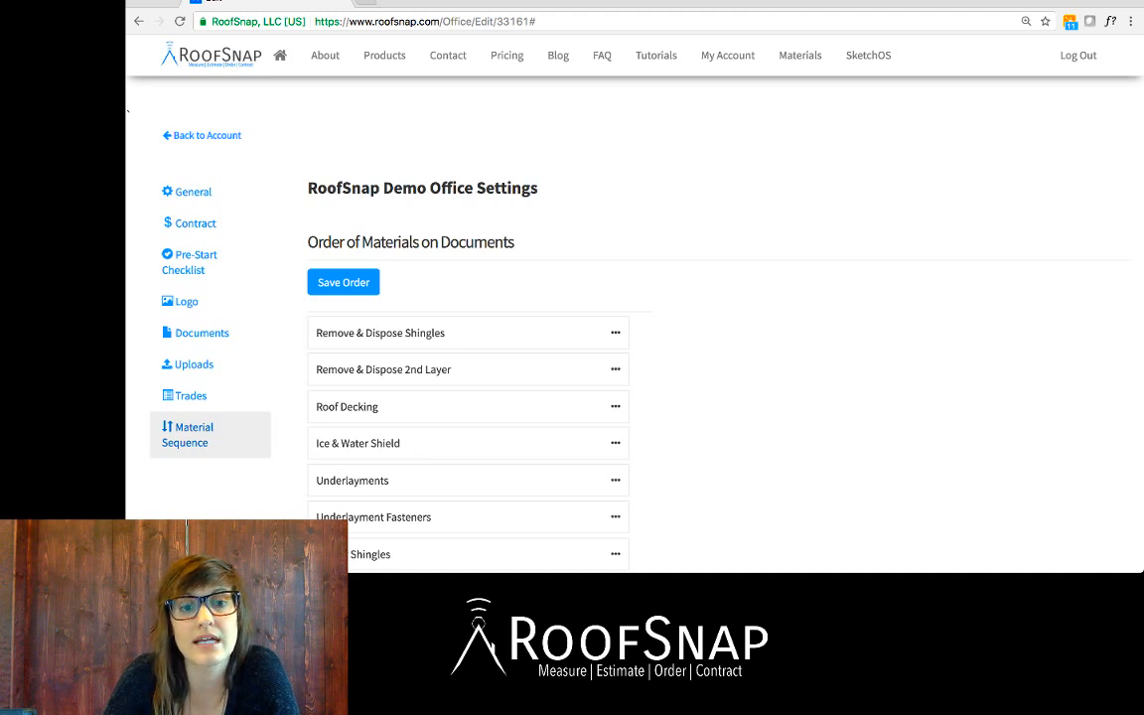
scroll(635, 347, "down", 2)
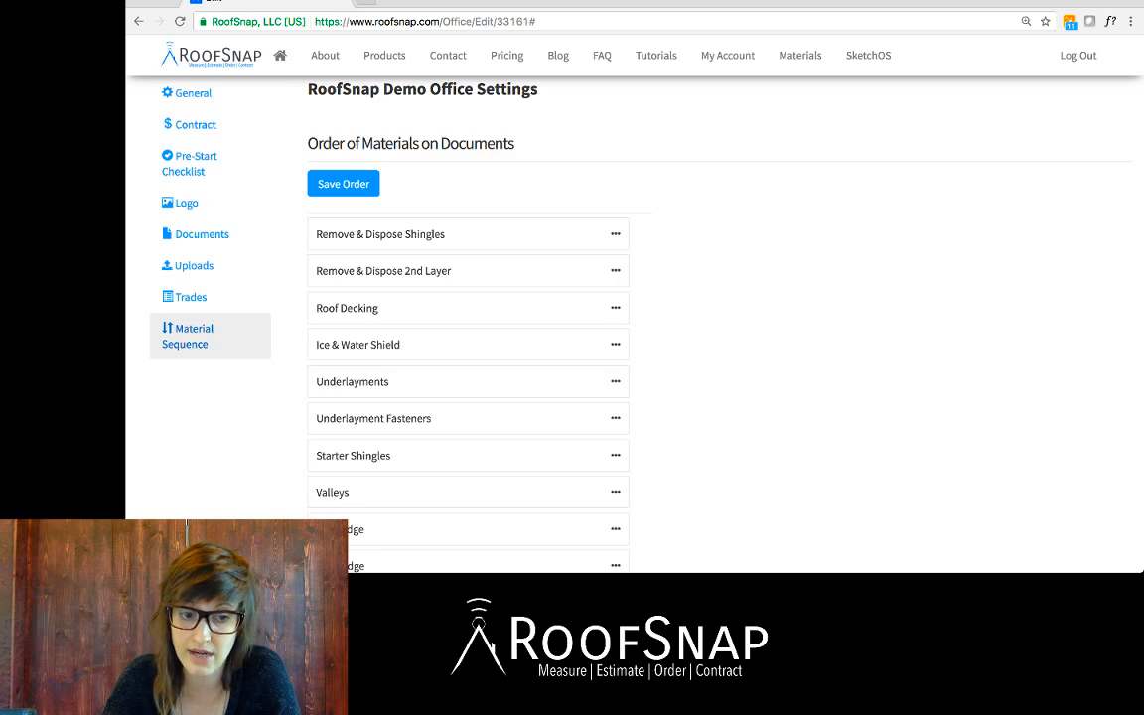
scroll(635, 347, "down", 1)
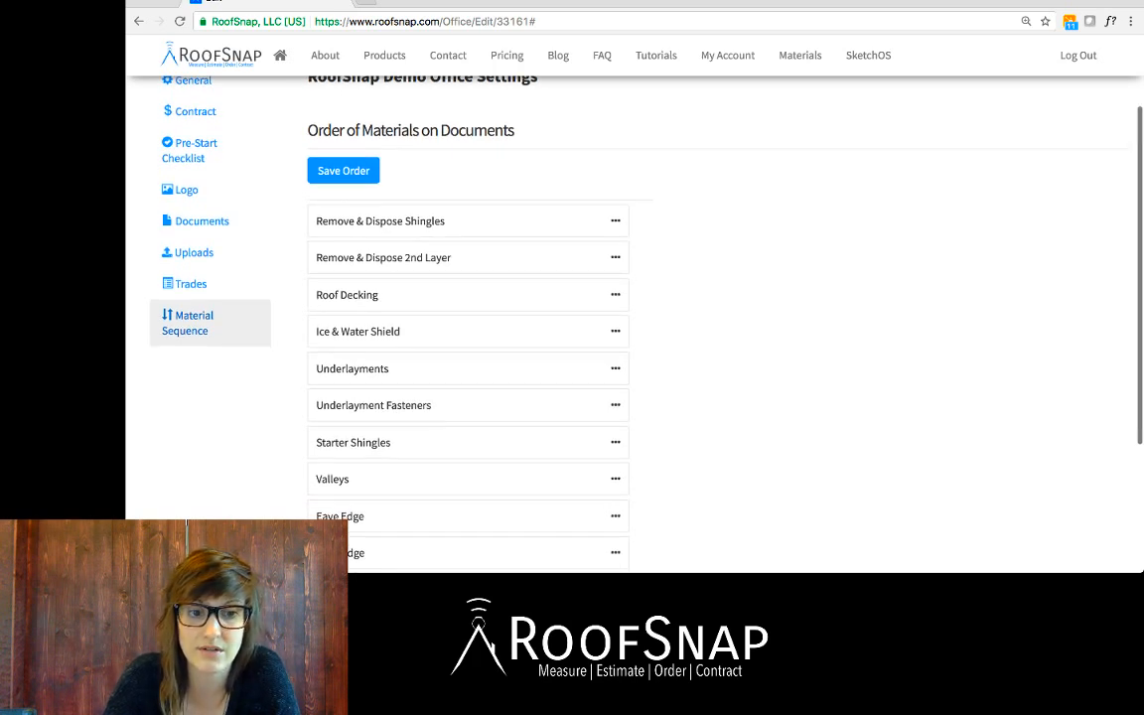
- Move Ice & Water Shield to the top of the material order and return it to its place below Roof Decking
left_click_drag(397, 330, 392, 222)
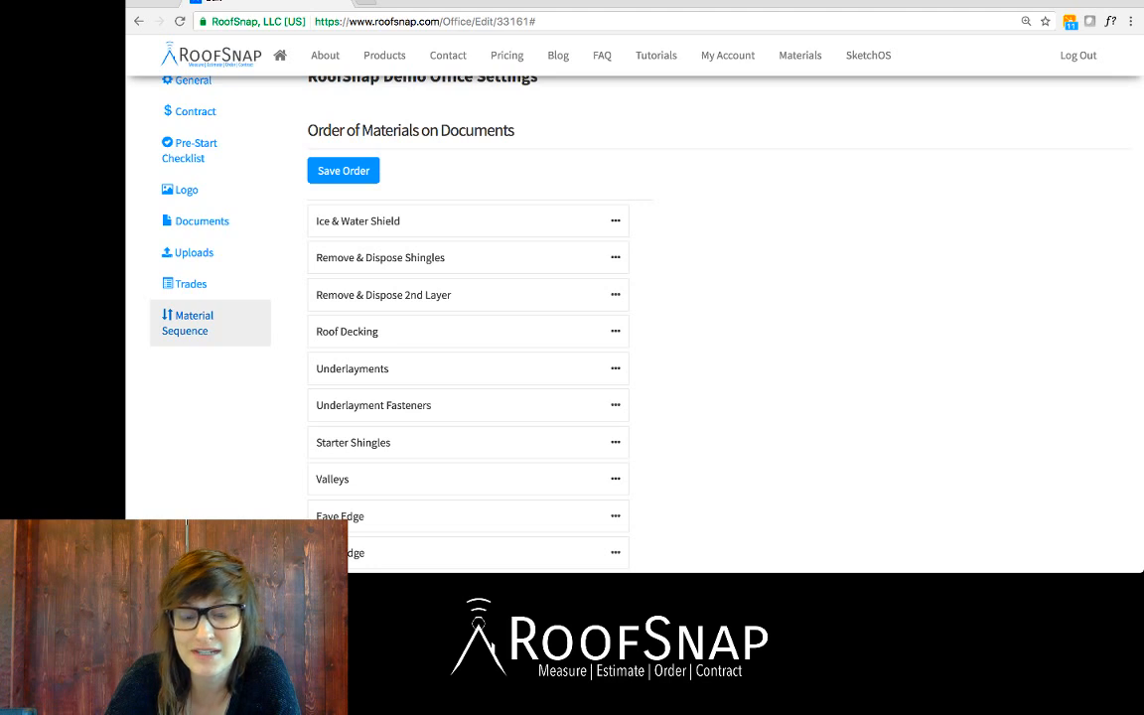
left_click_drag(397, 221, 402, 327)
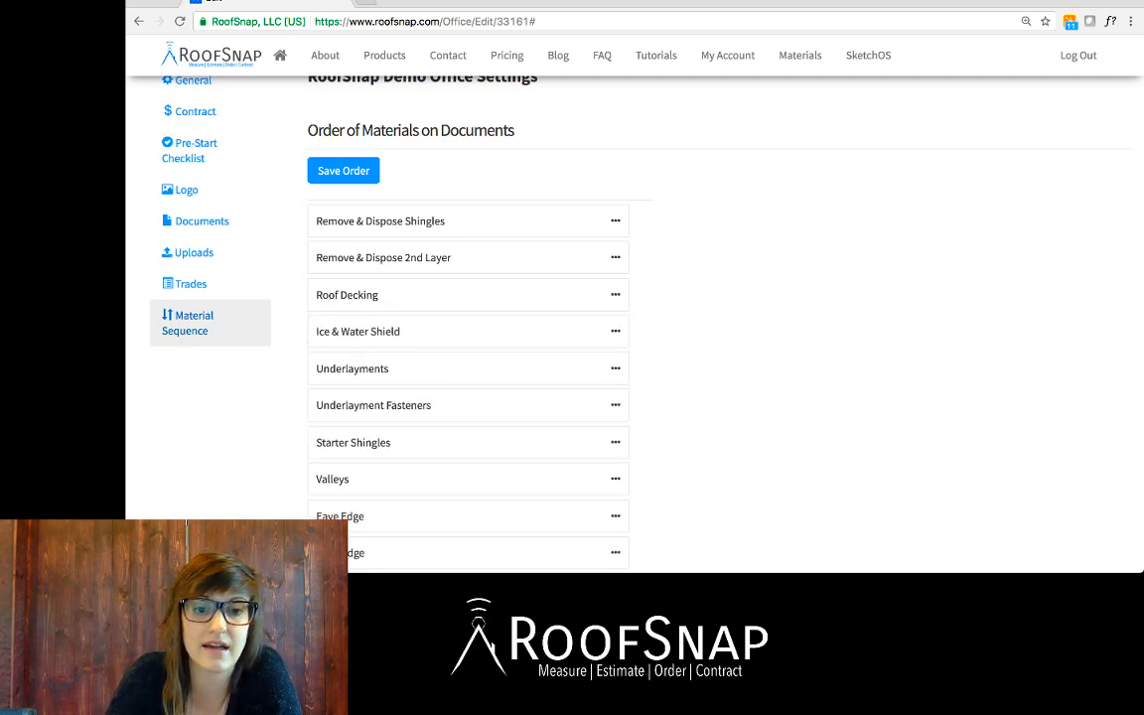
- Review the rest of the material order down to Chimney Flashing without saving it
scroll(127, 87, "down", 3)
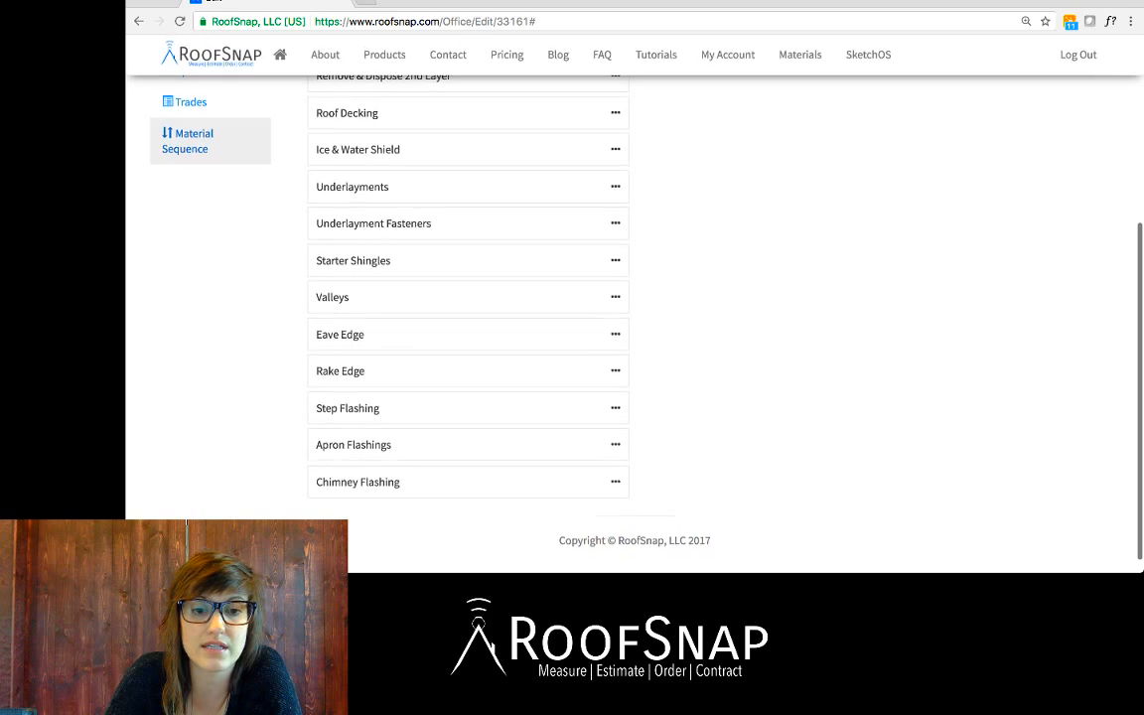
scroll(127, 87, "up", 4)
scroll(635, 324, "up", 1)
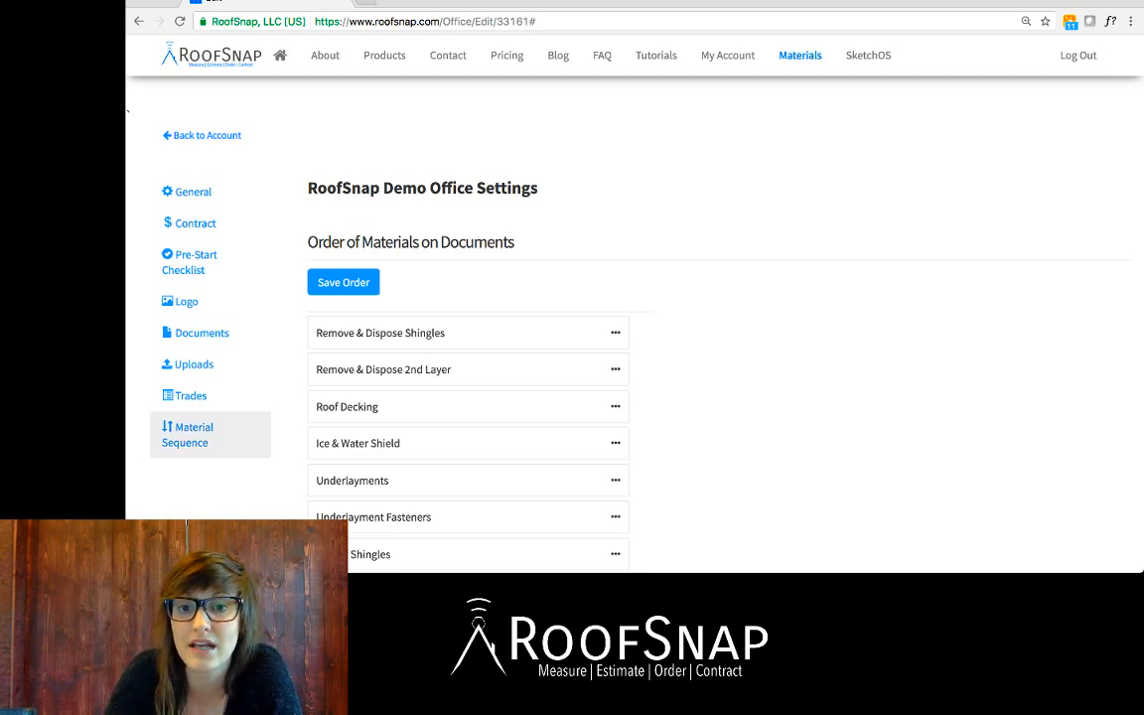
- Open the materials management page and switch its office to RoofSnap Demo Office
left_click(799, 54)
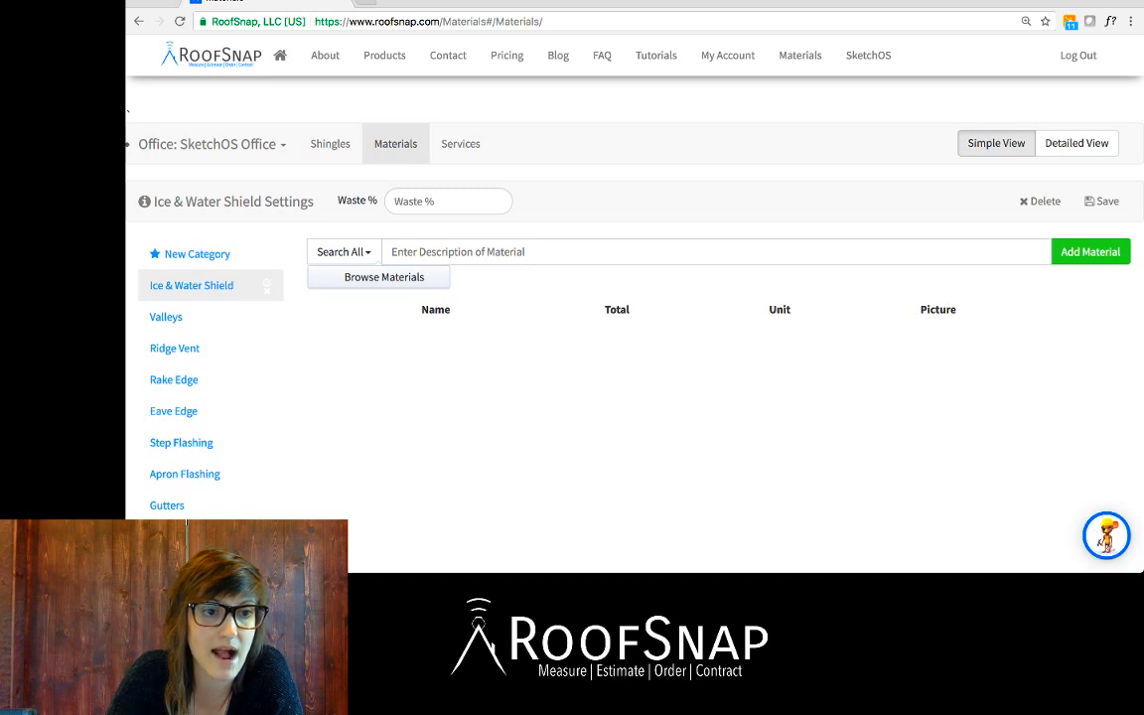
left_click(212, 145)
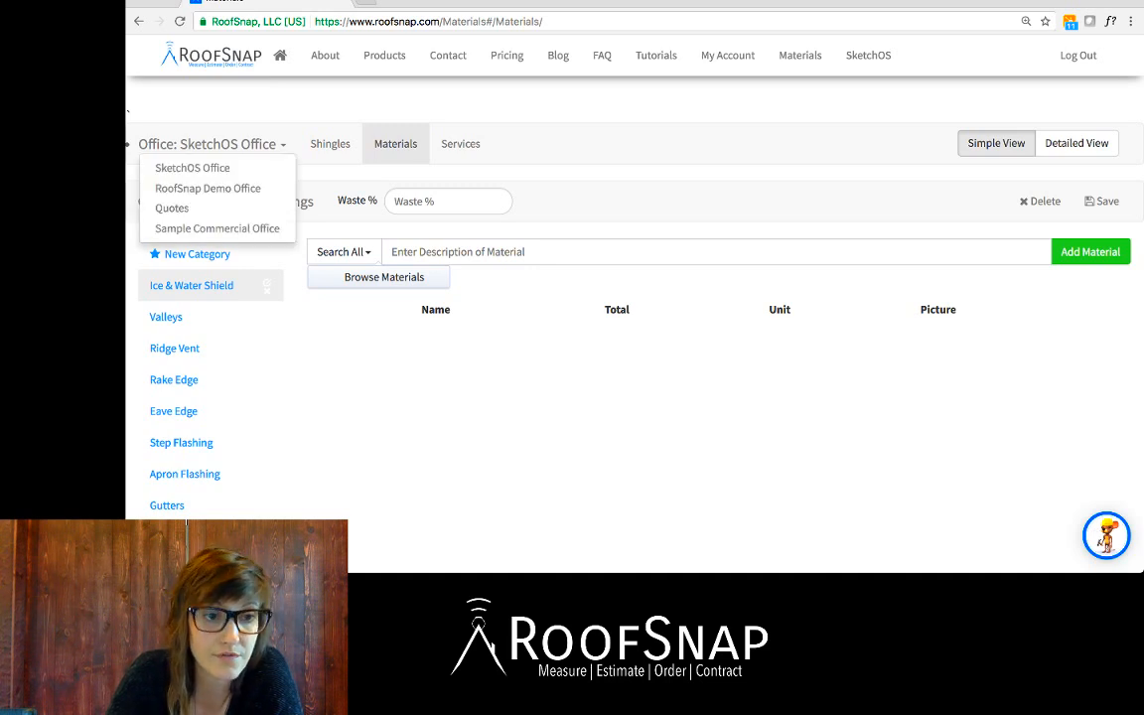
left_click(207, 188)
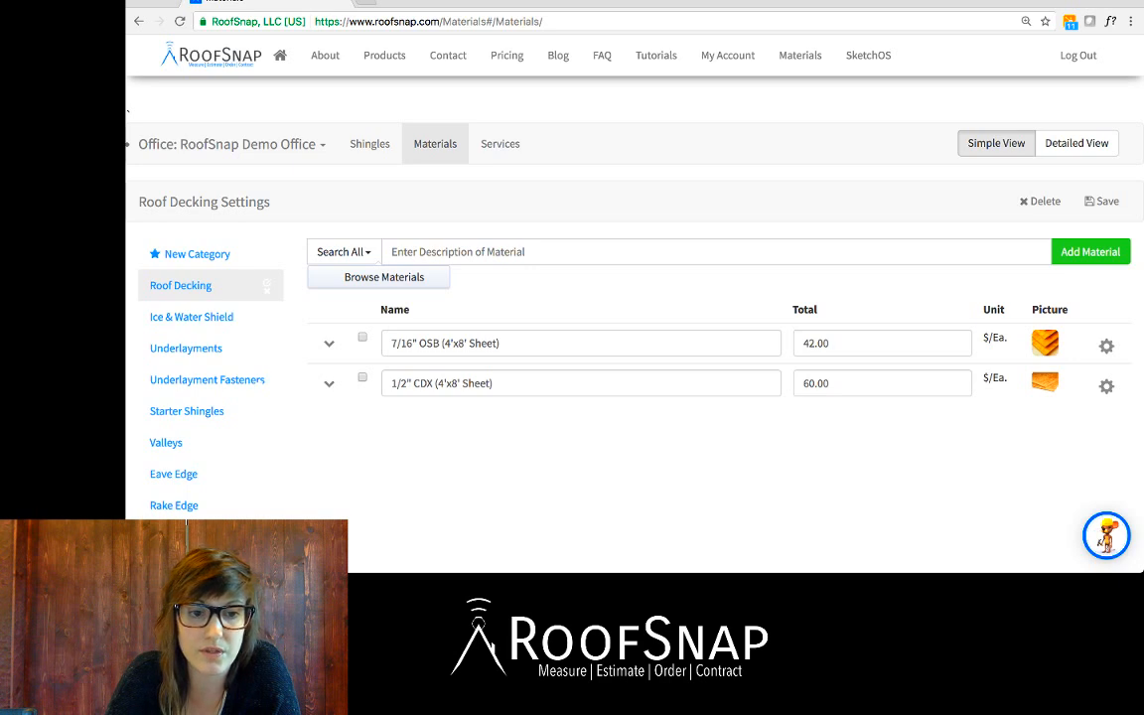
- Review the name and total price of the 7/16" OSB (4'x8' Sheet) material under Roof Decking
left_click_drag(505, 344, 390, 344)
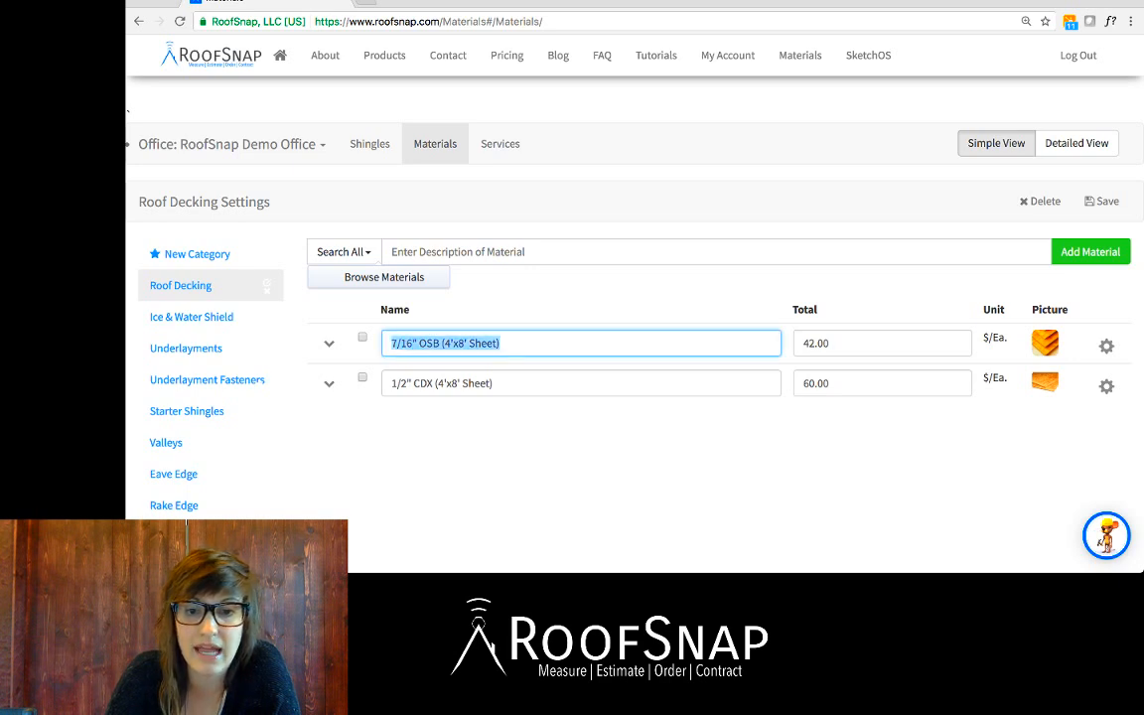
key("Tab")
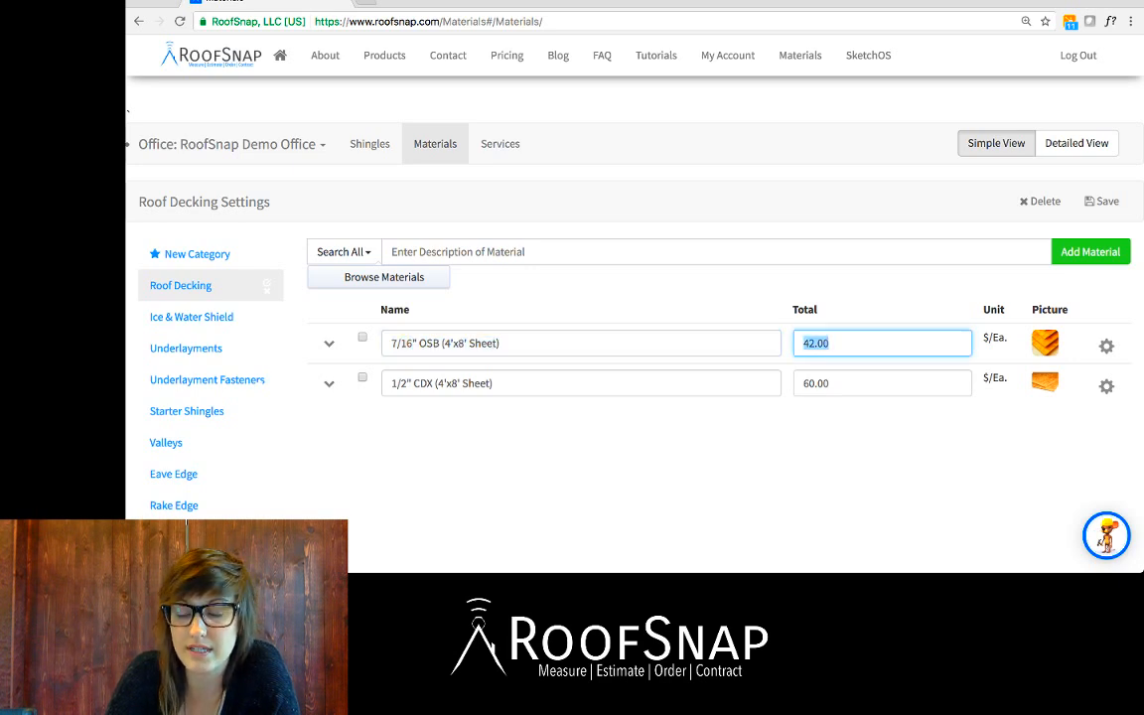
left_click(829, 343)
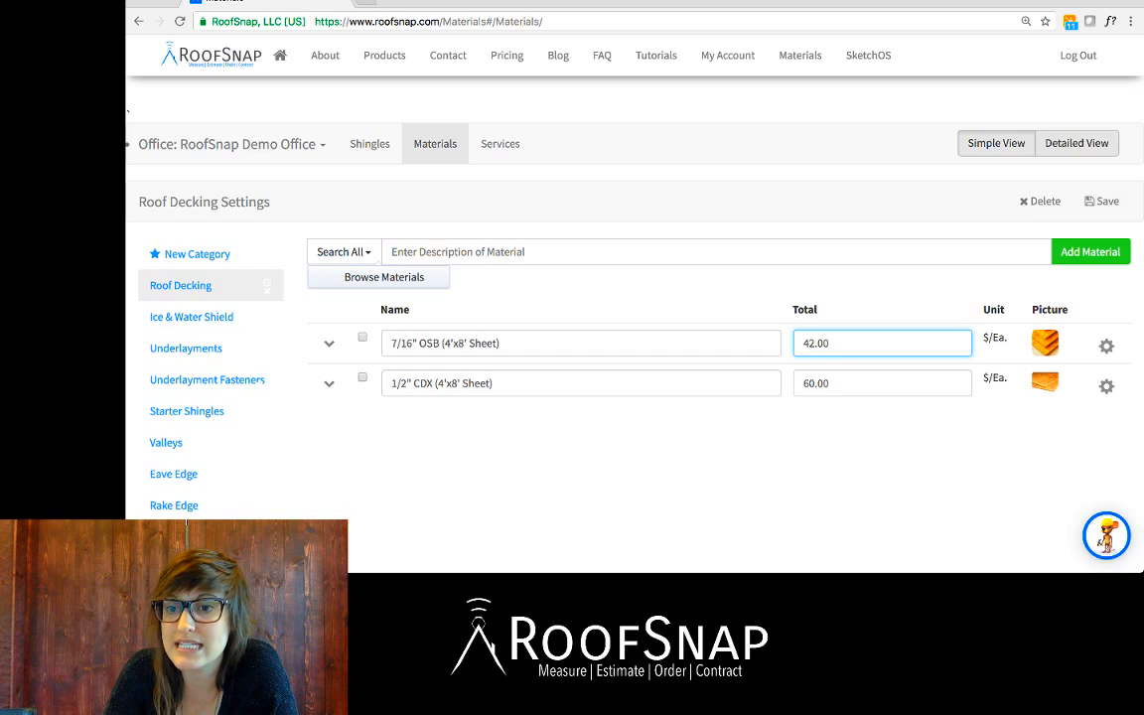
- Show the Roof Decking materials in Detailed View and review the 7/16" OSB sheet's coverage, labor, material and factor values
left_click(1076, 144)
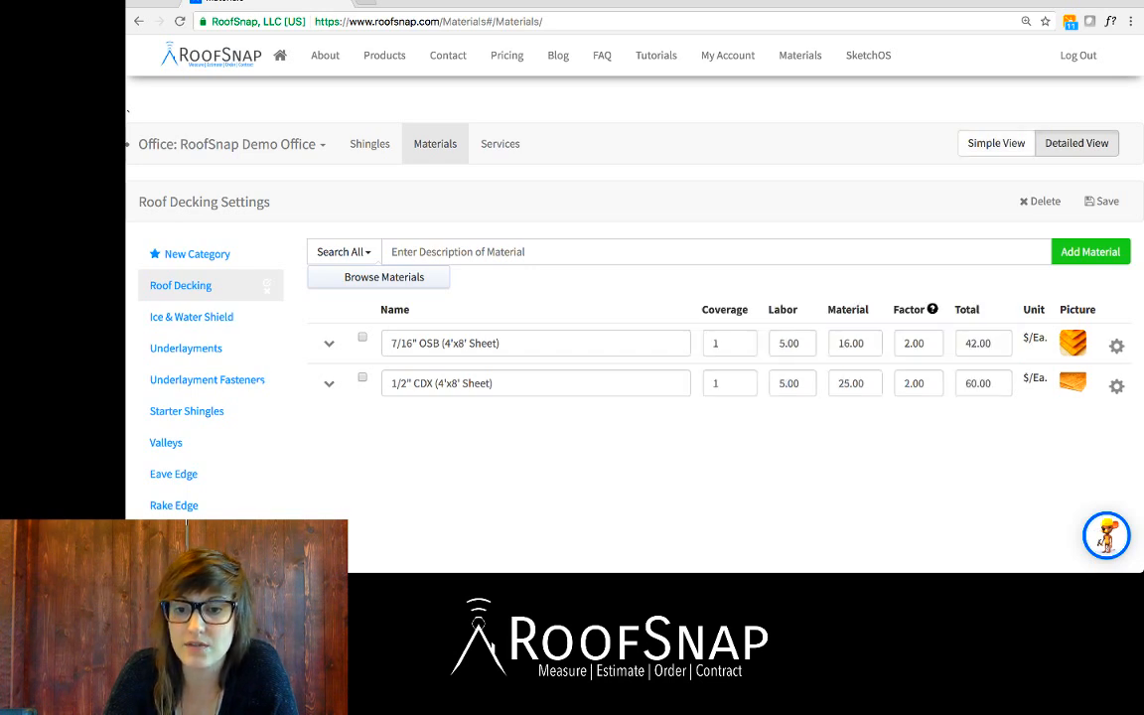
left_click(714, 343)
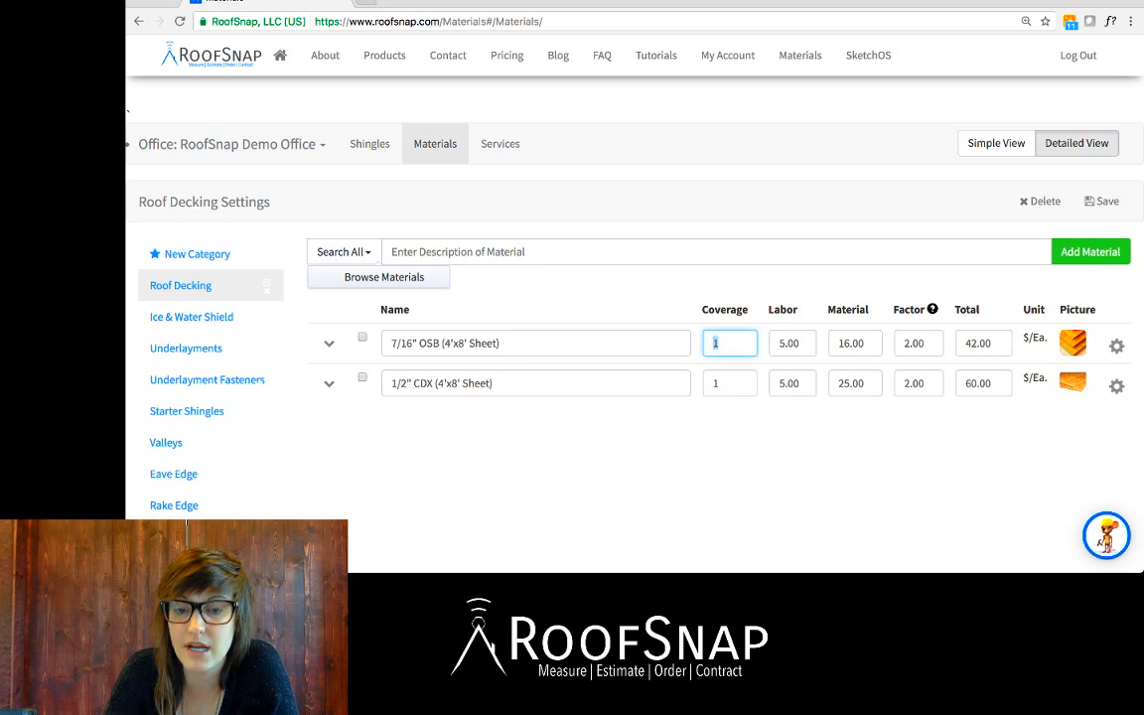
key("Tab")
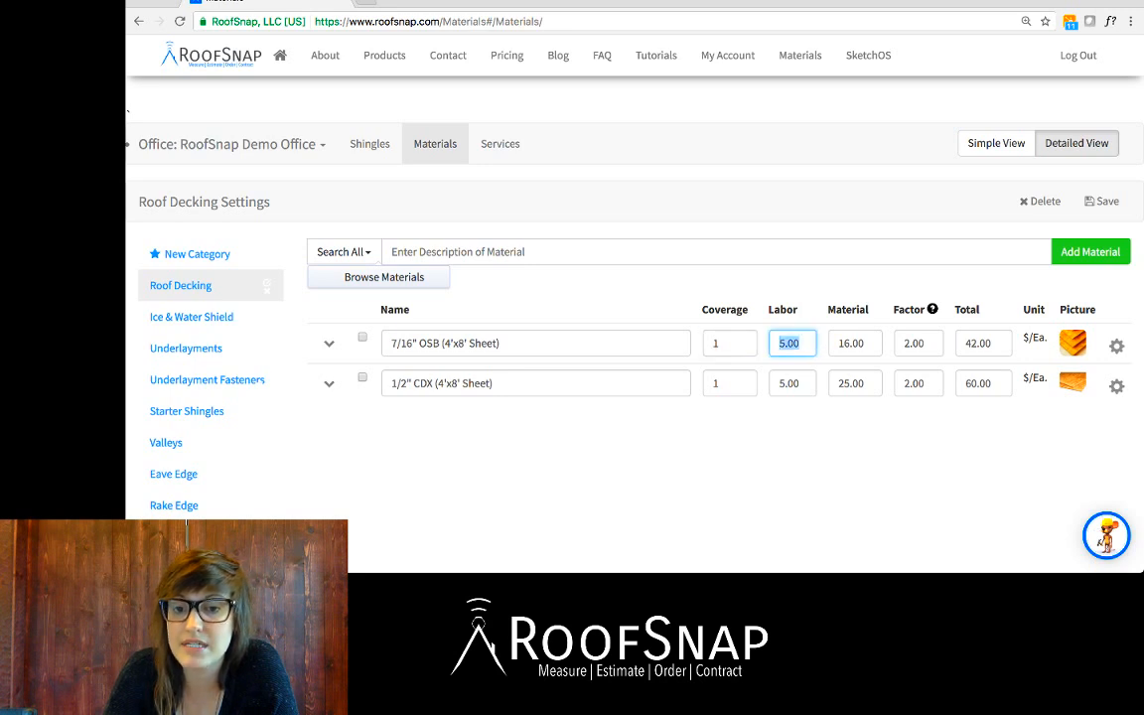
key("Tab")
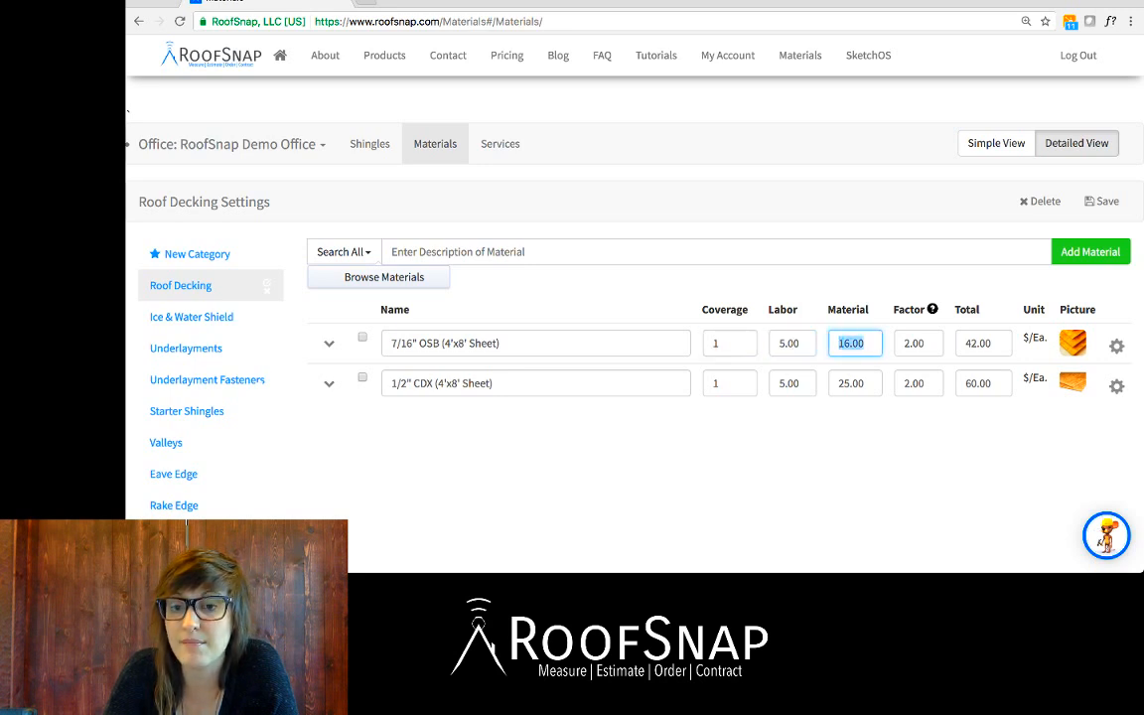
key("Tab")
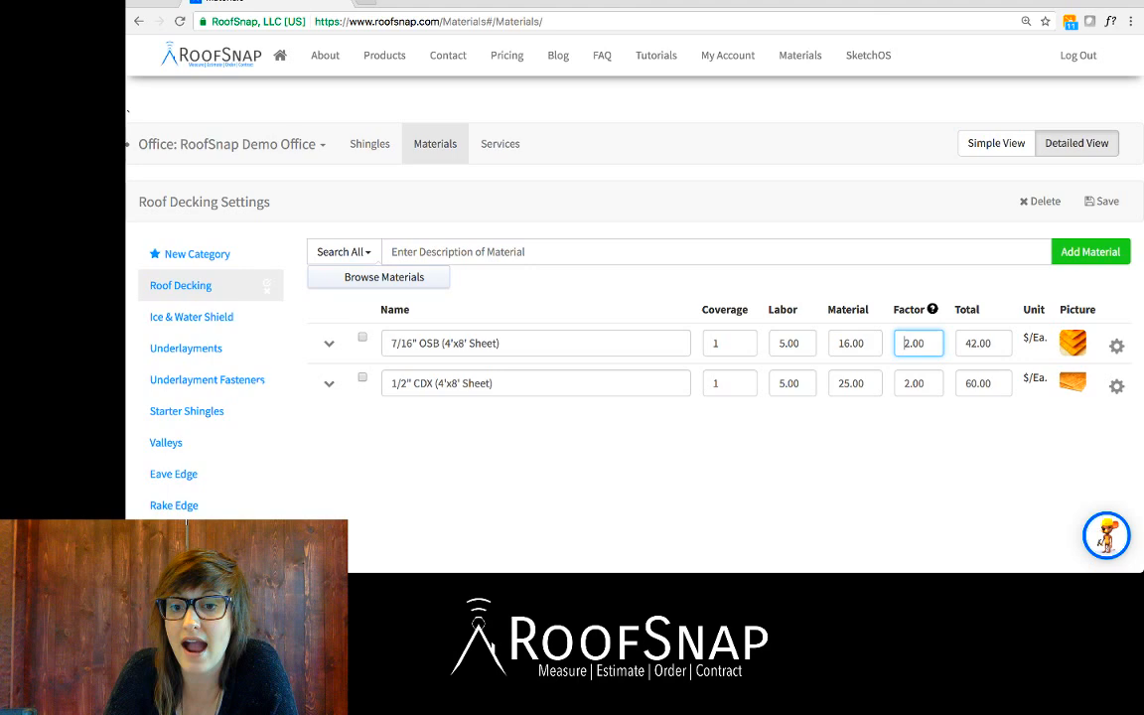
key("Tab")
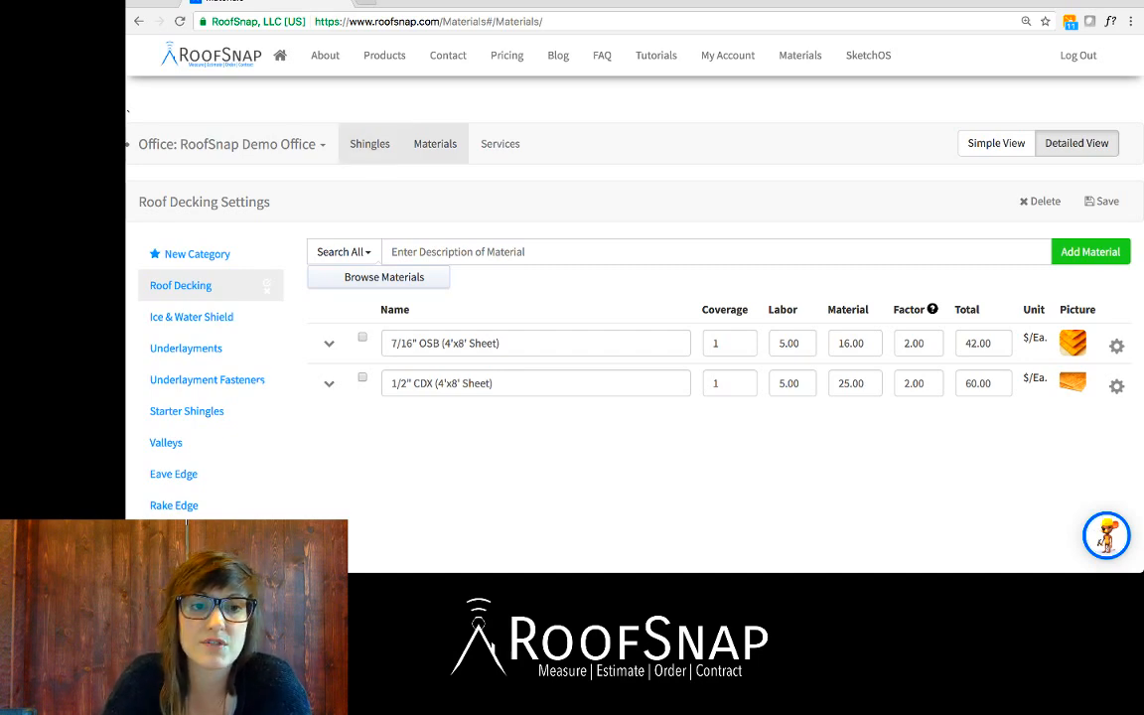
- Restore the Metal Panels category from the trashed shingle categories and close the trash list
left_click(370, 144)
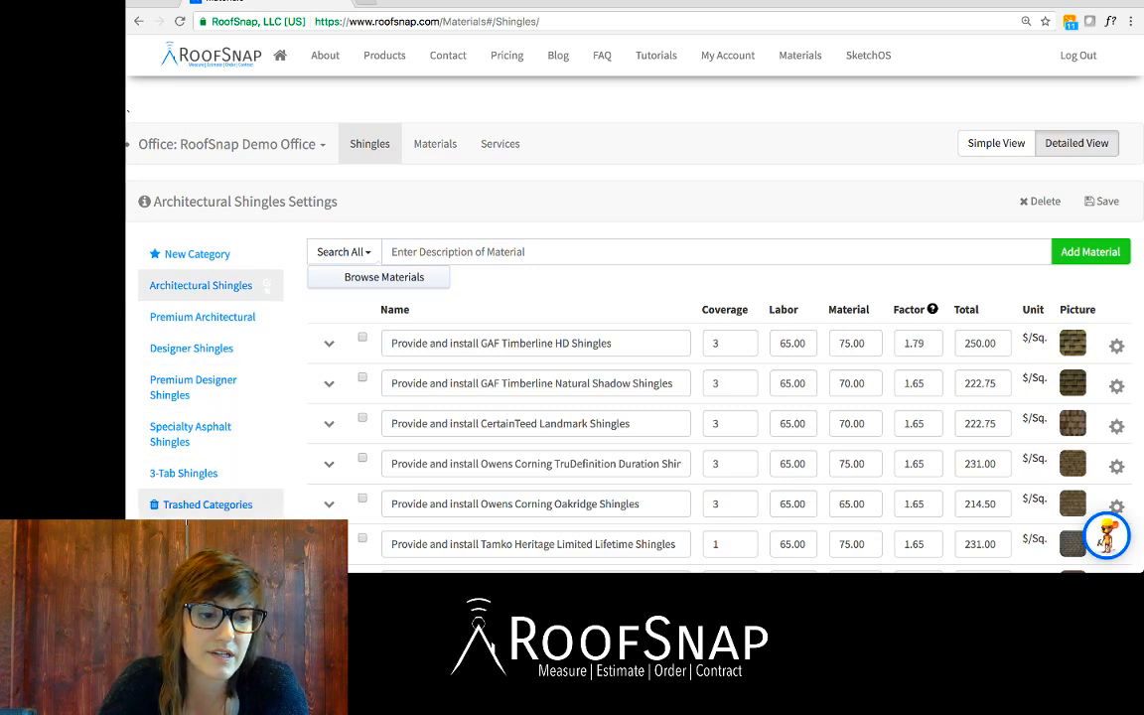
left_click(207, 504)
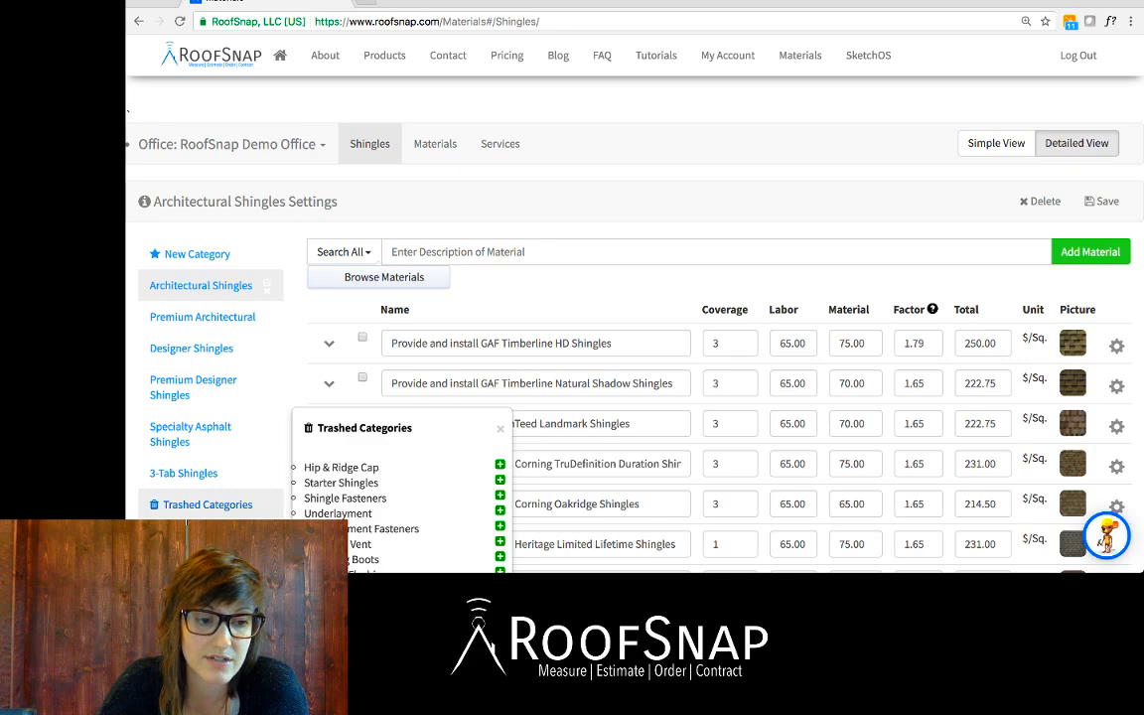
scroll(207, 504, "down", 3)
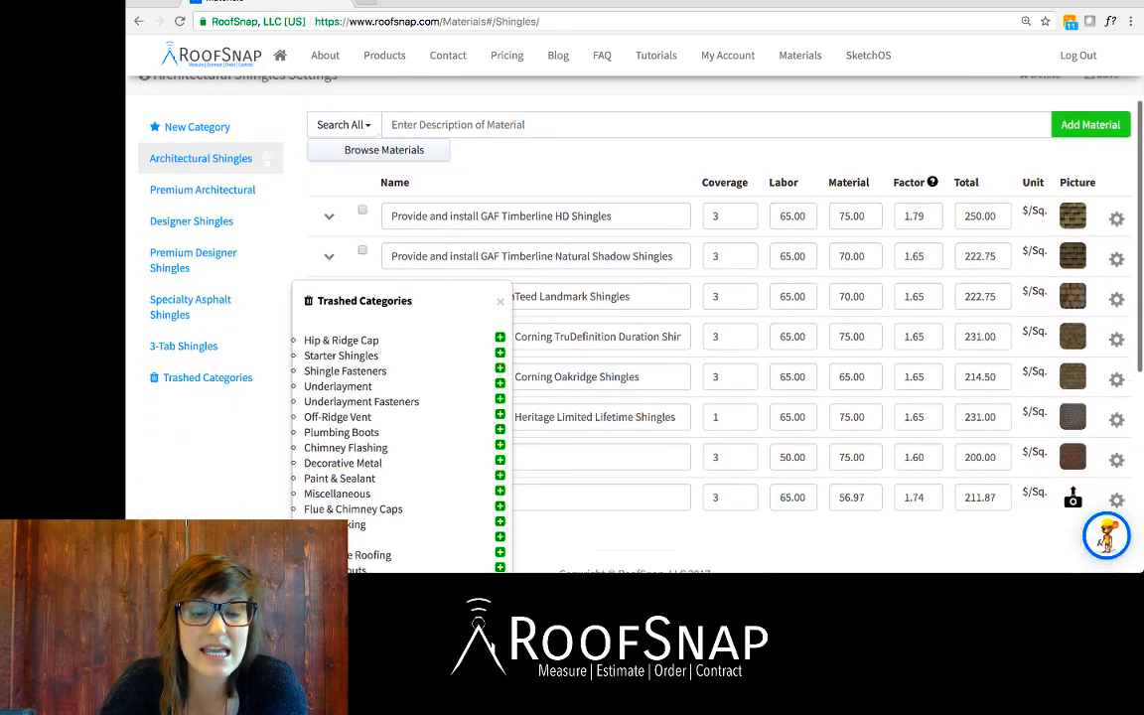
scroll(636, 298, "down", 5)
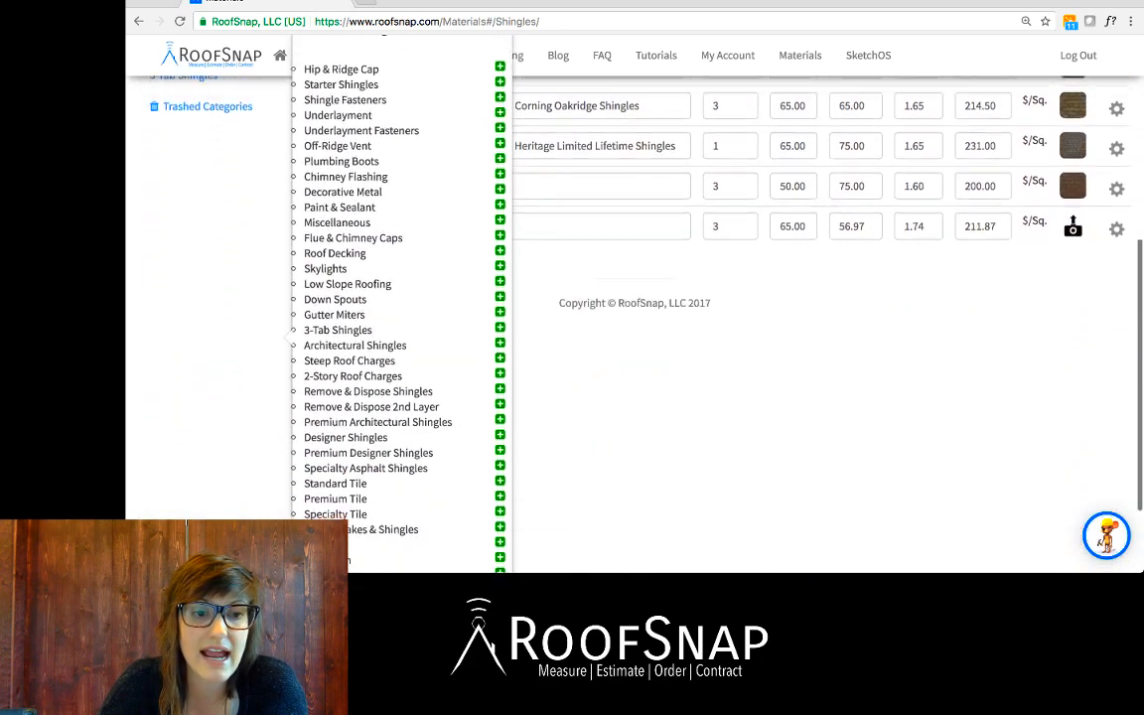
scroll(635, 297, "up", 2)
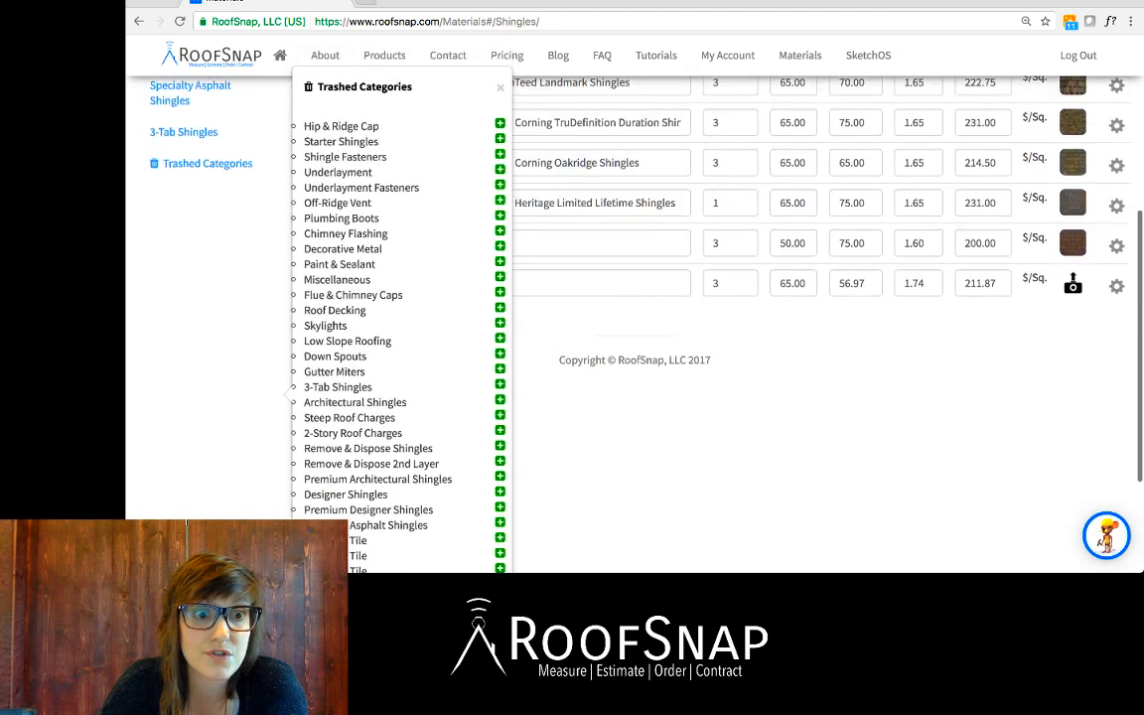
scroll(635, 298, "down", 3)
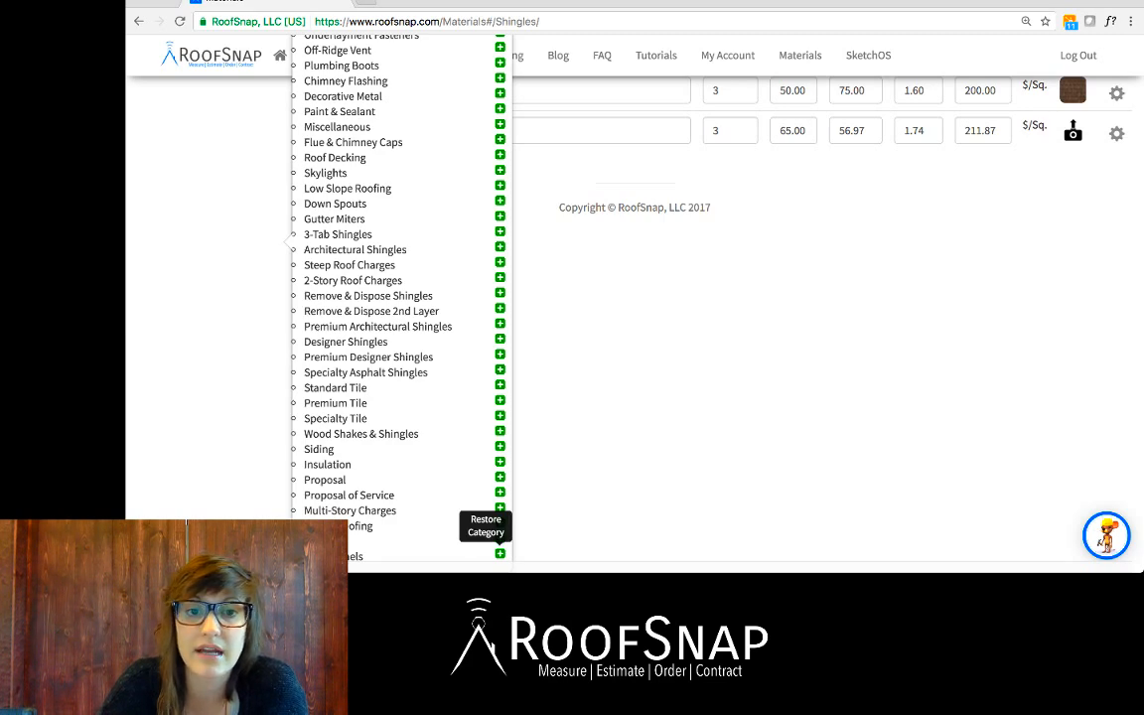
scroll(499, 546, "down", 2)
scroll(500, 446, "up", 10)
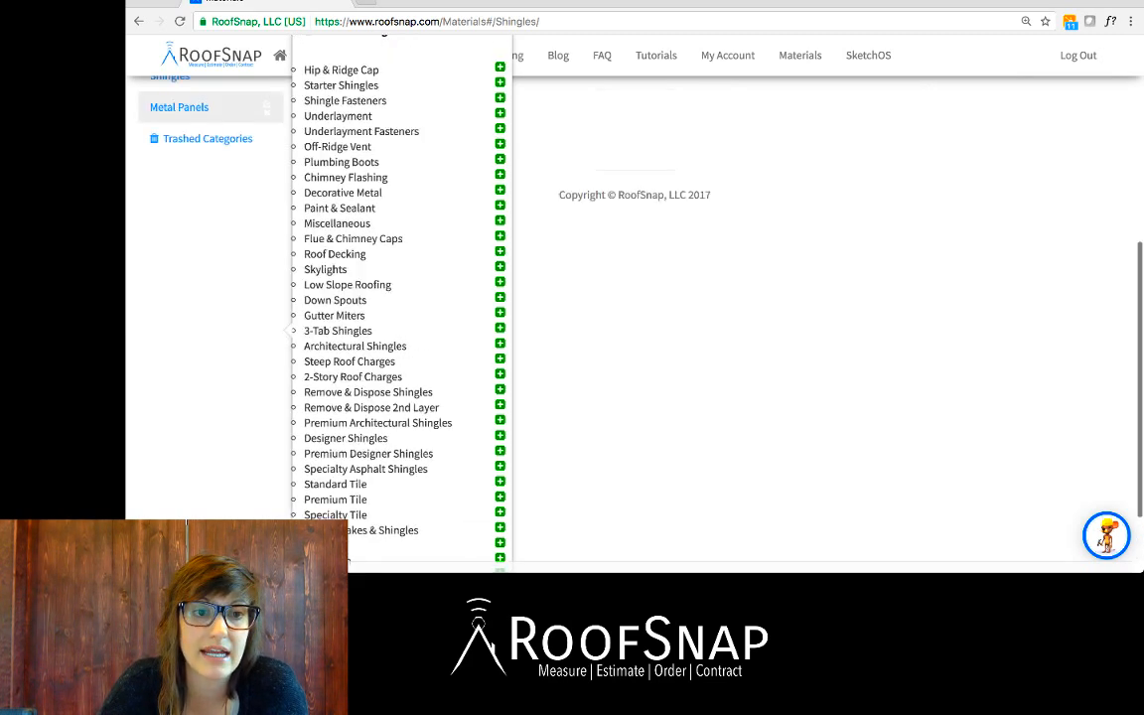
scroll(500, 447, "down", 2)
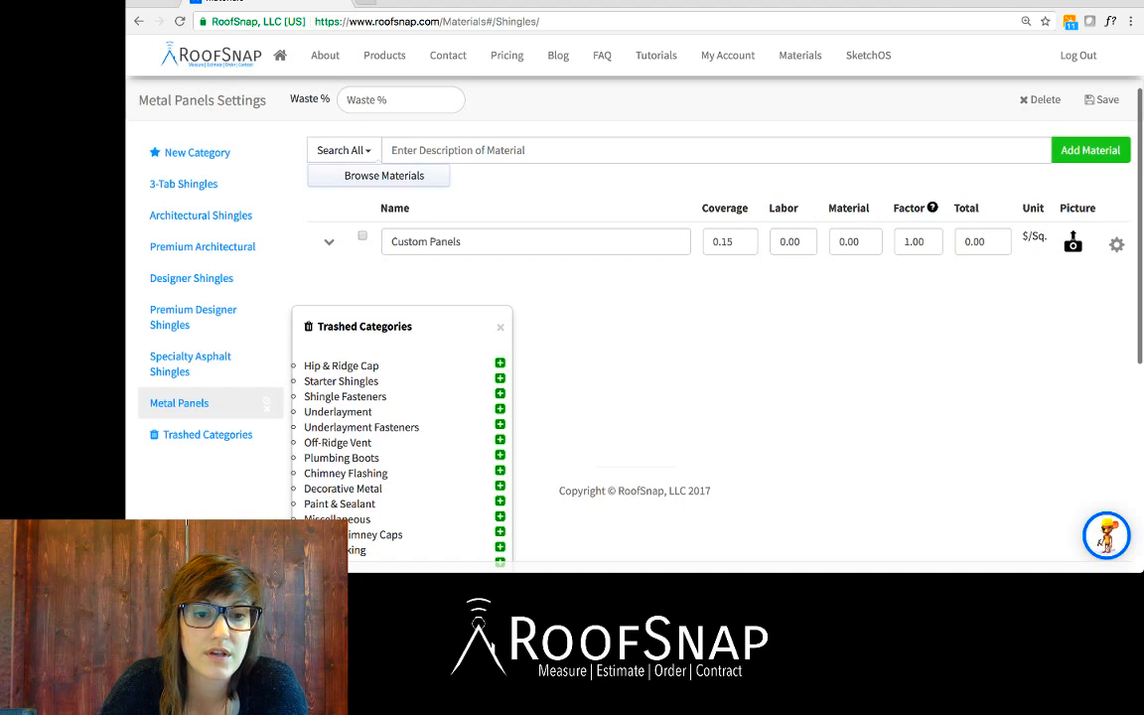
left_click(499, 327)
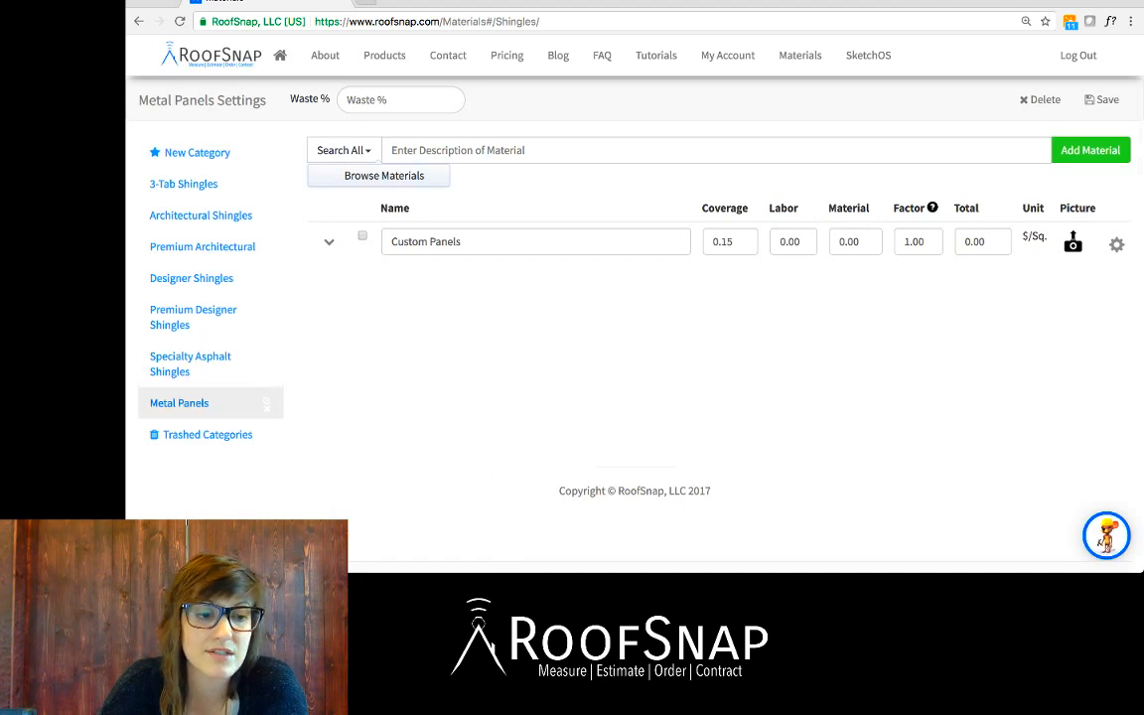
- Open the Architectural Shingles category and review the coverage, labor, material and factor values of GAF Timberline HD Shingles
scroll(209, 402, "up", 2)
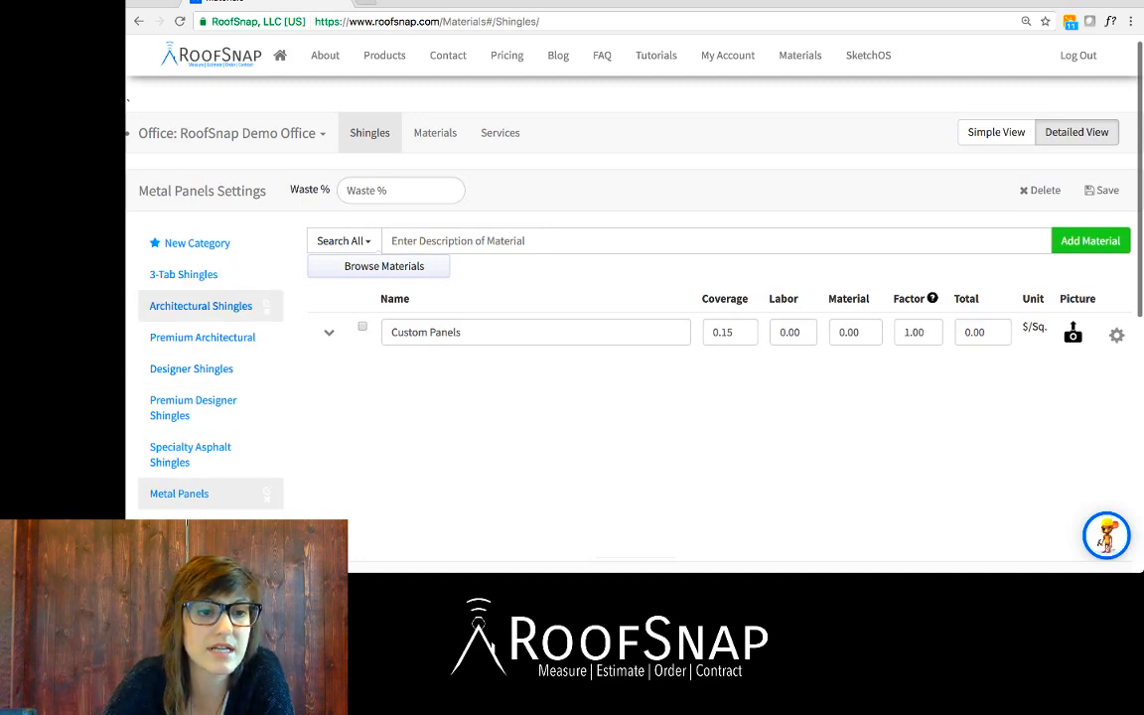
left_click(201, 305)
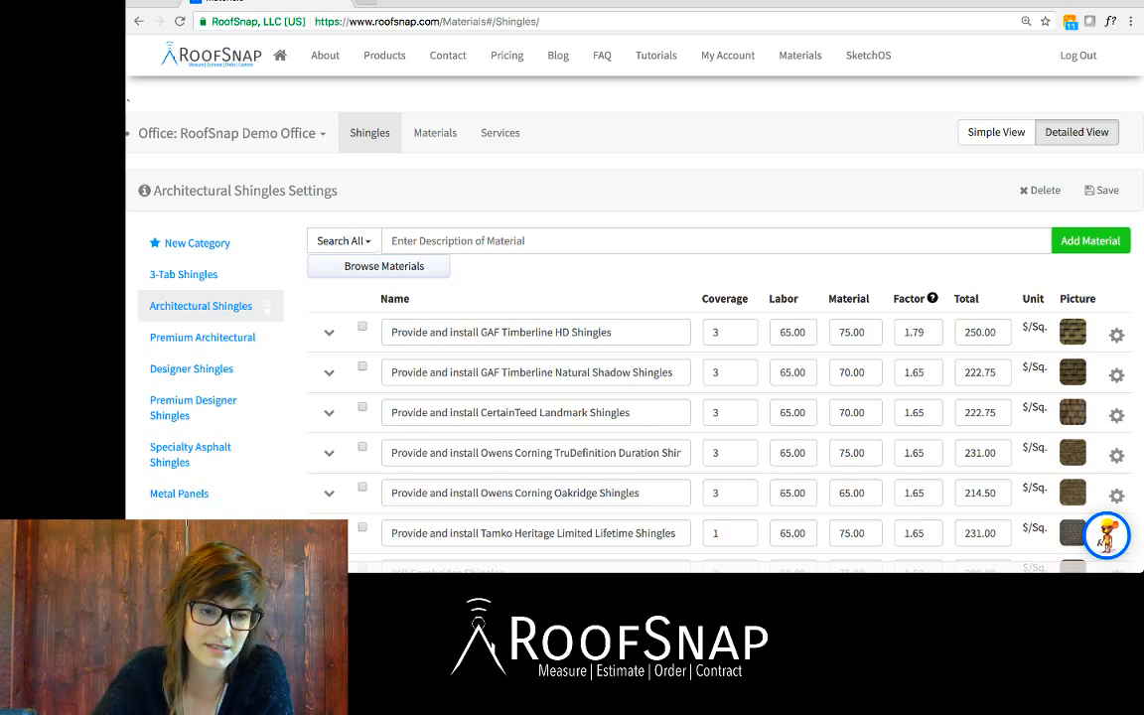
scroll(635, 348, "down", 2)
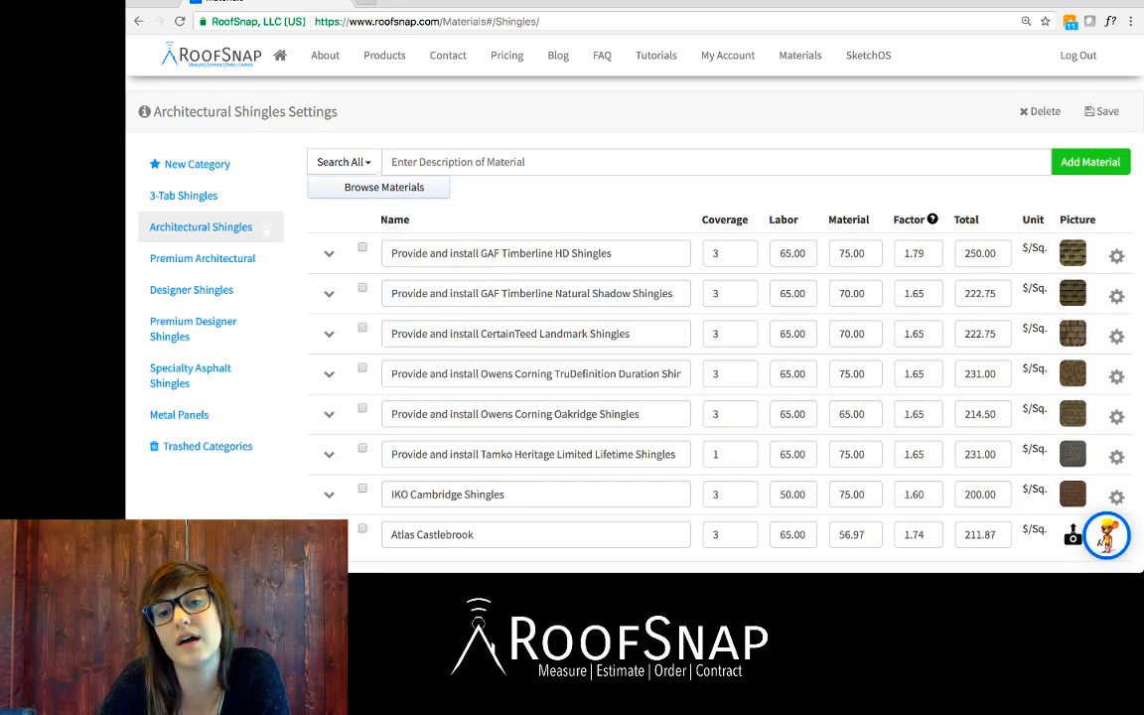
double_click(716, 253)
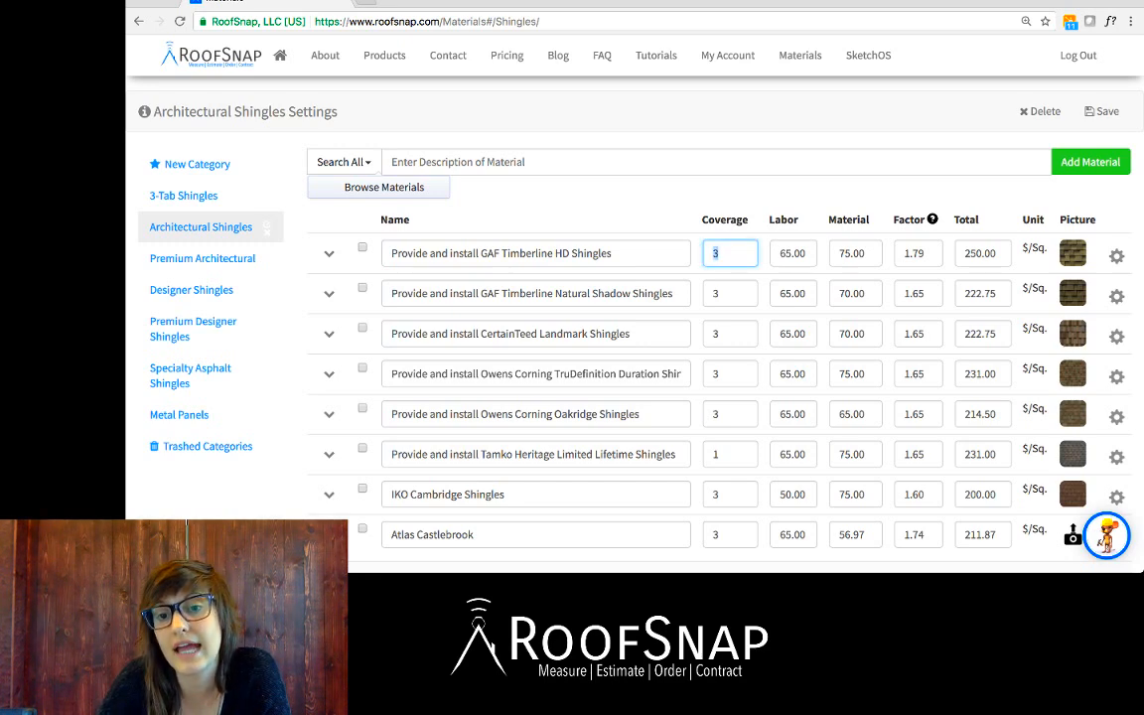
key("Tab")
key("Tab")
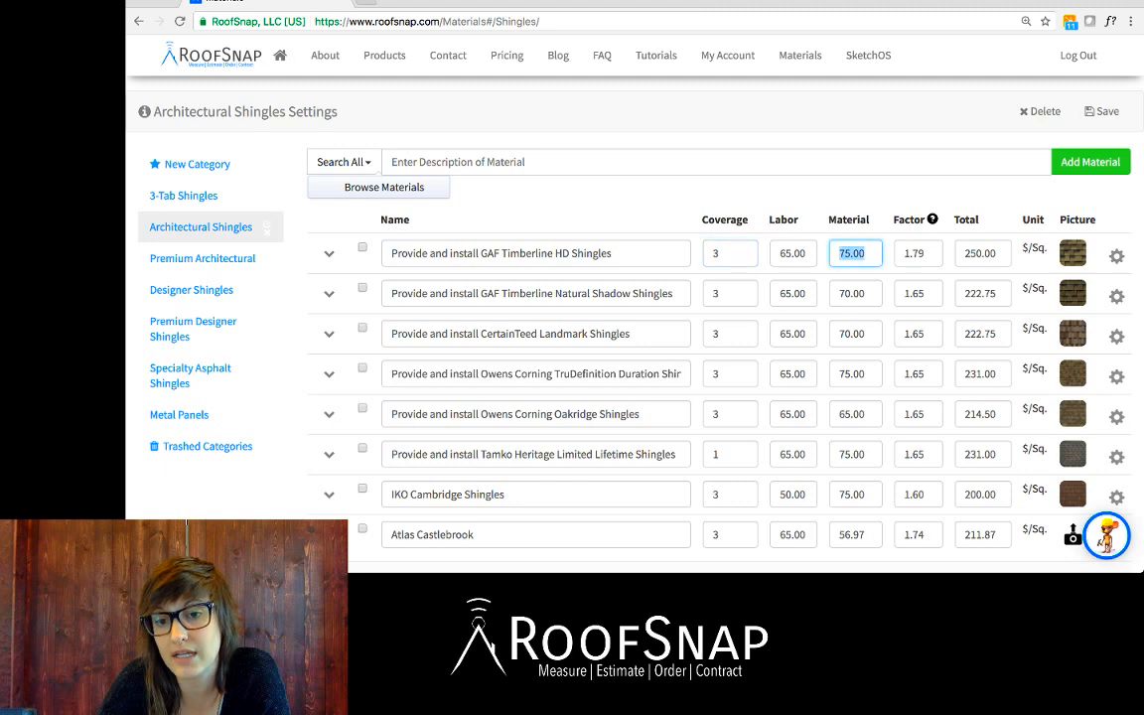
key("Tab")
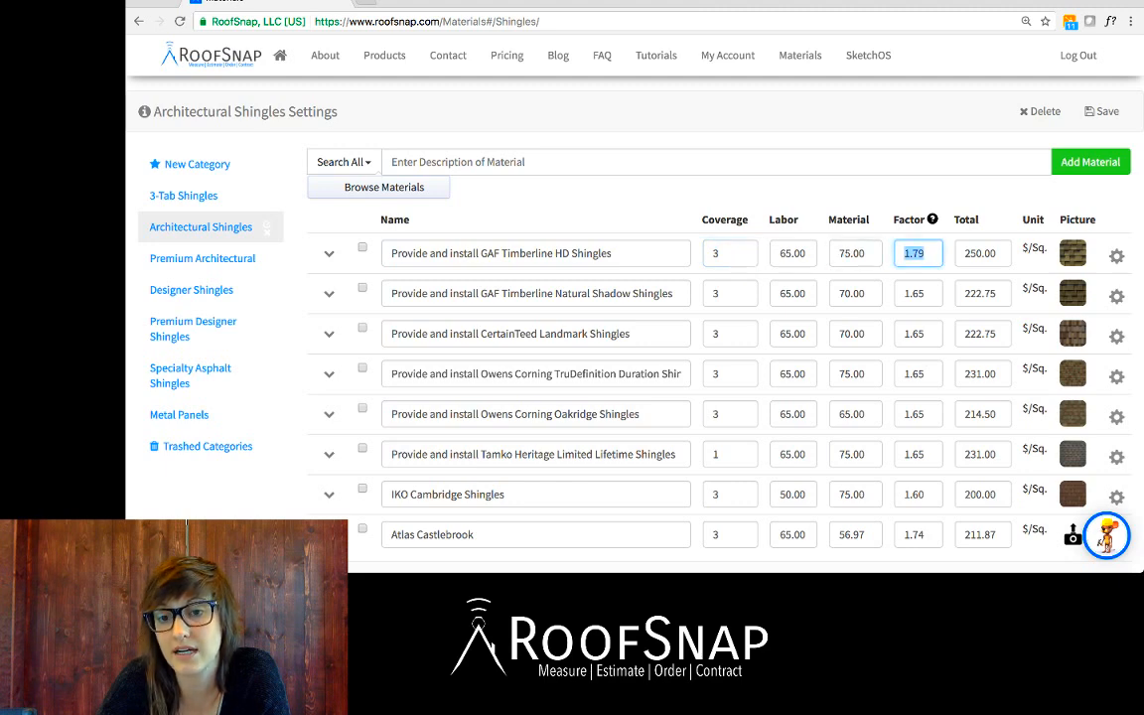
- Examine the labor rates of the GAF Timberline HD and Natural Shadow shingles, plus the HD shingles' material price and unit
left_click(805, 254)
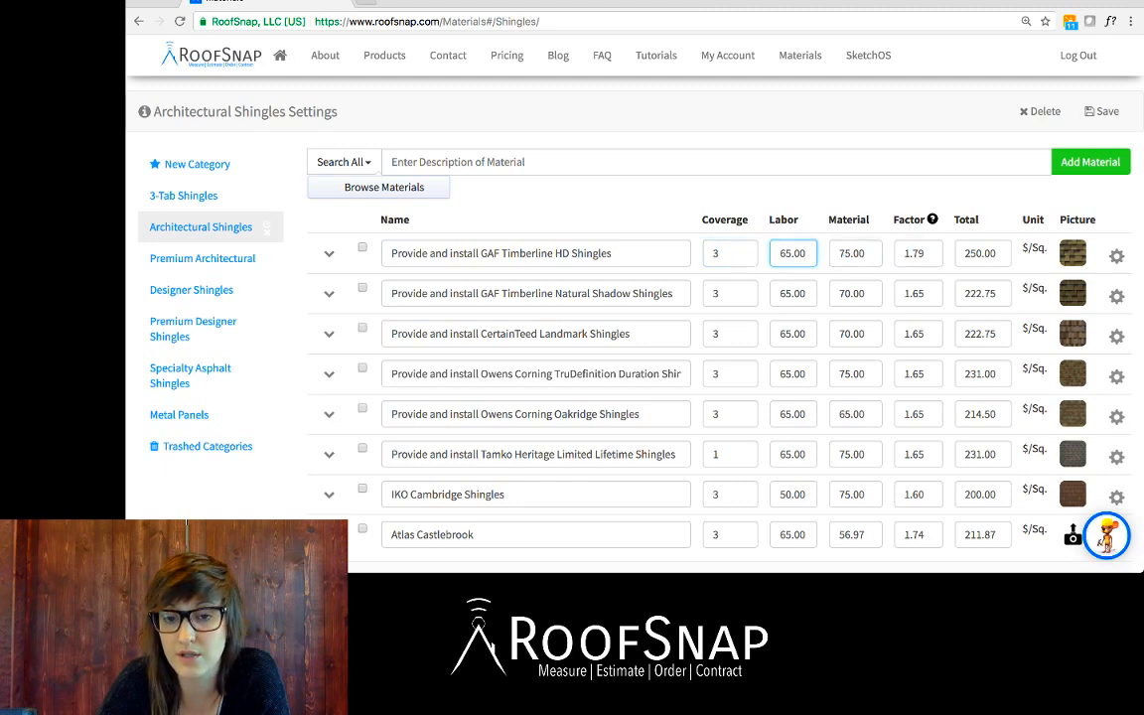
double_click(800, 253)
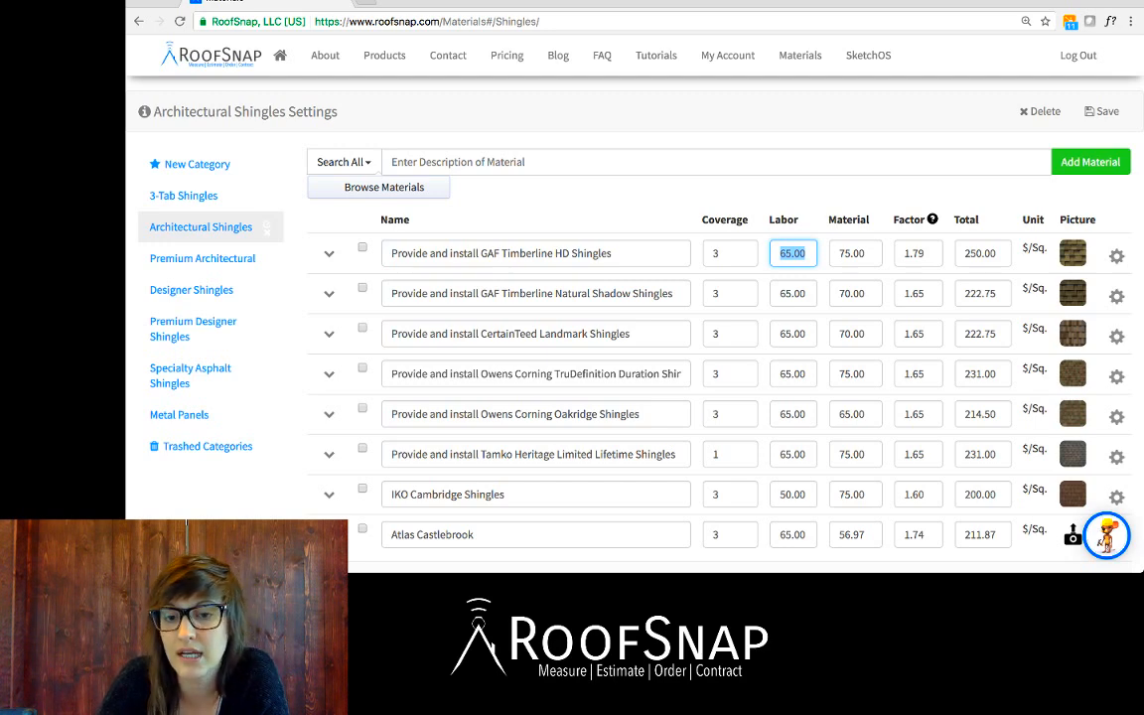
left_click(797, 294)
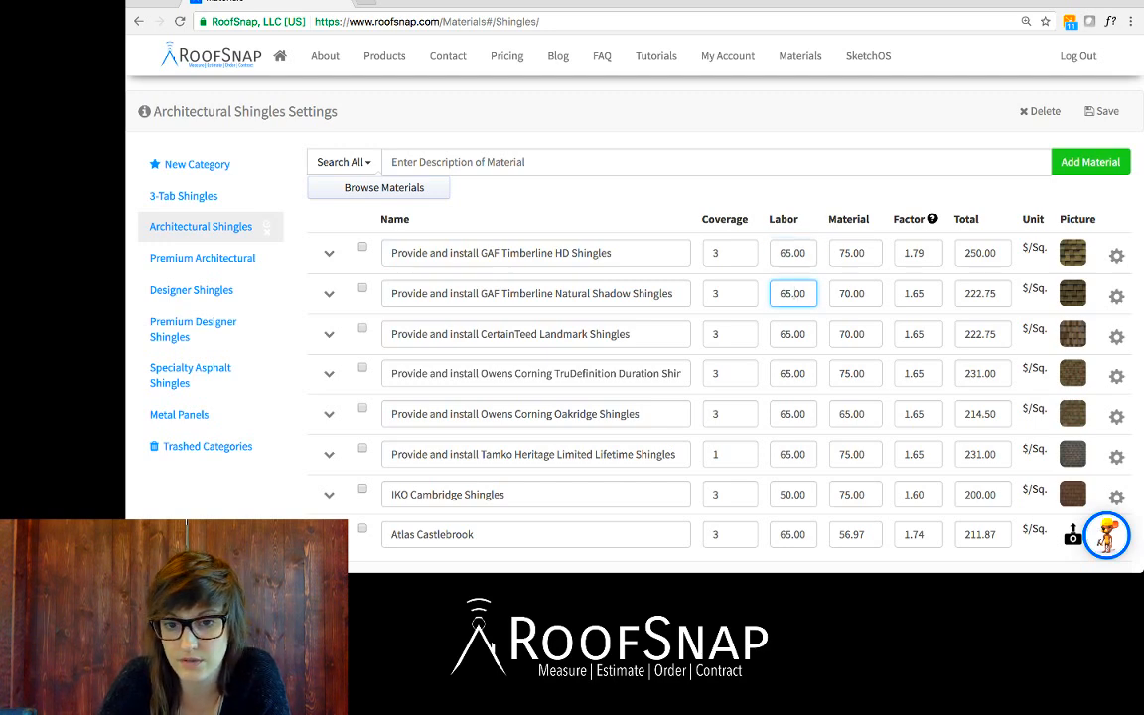
left_click(840, 253)
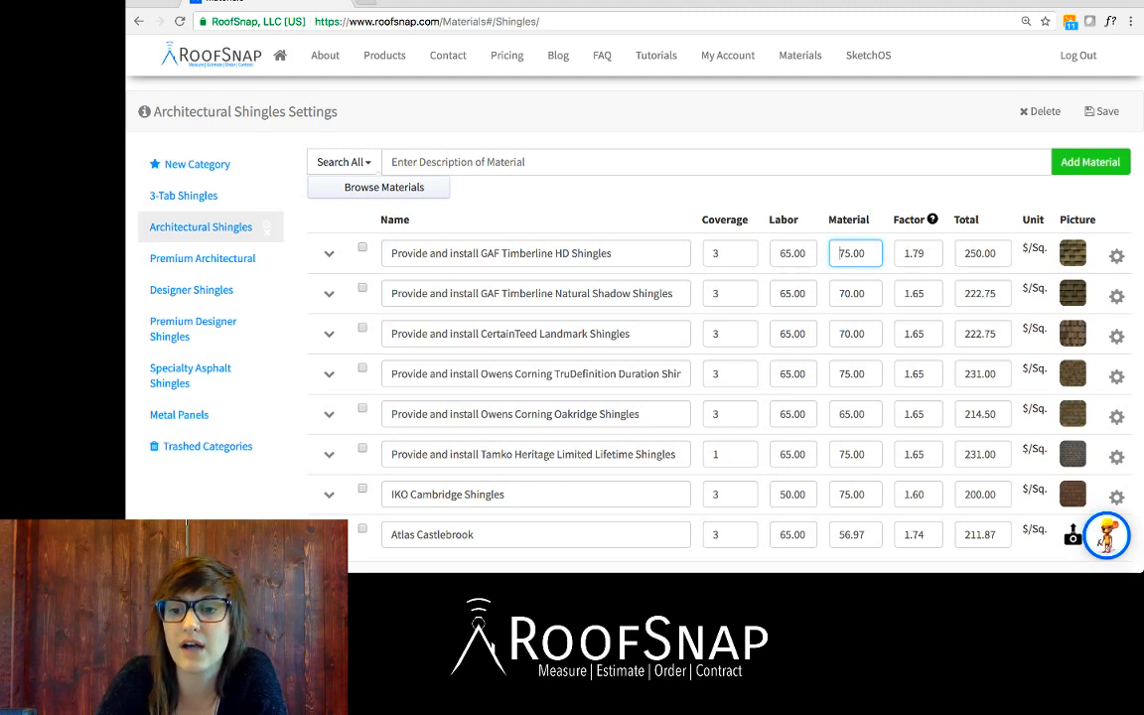
left_click_drag(1022, 248, 1047, 248)
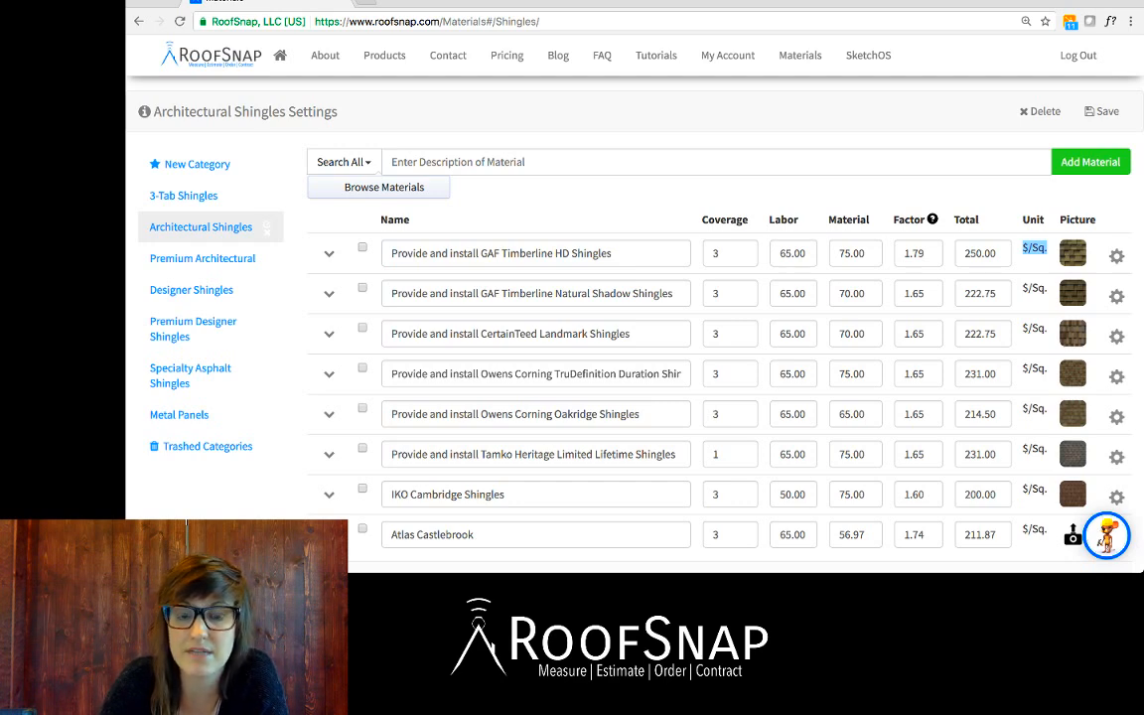
- Compare the GAF Timberline HD shingles' coverage with their unit, and examine their material price and markup factor
double_click(715, 253)
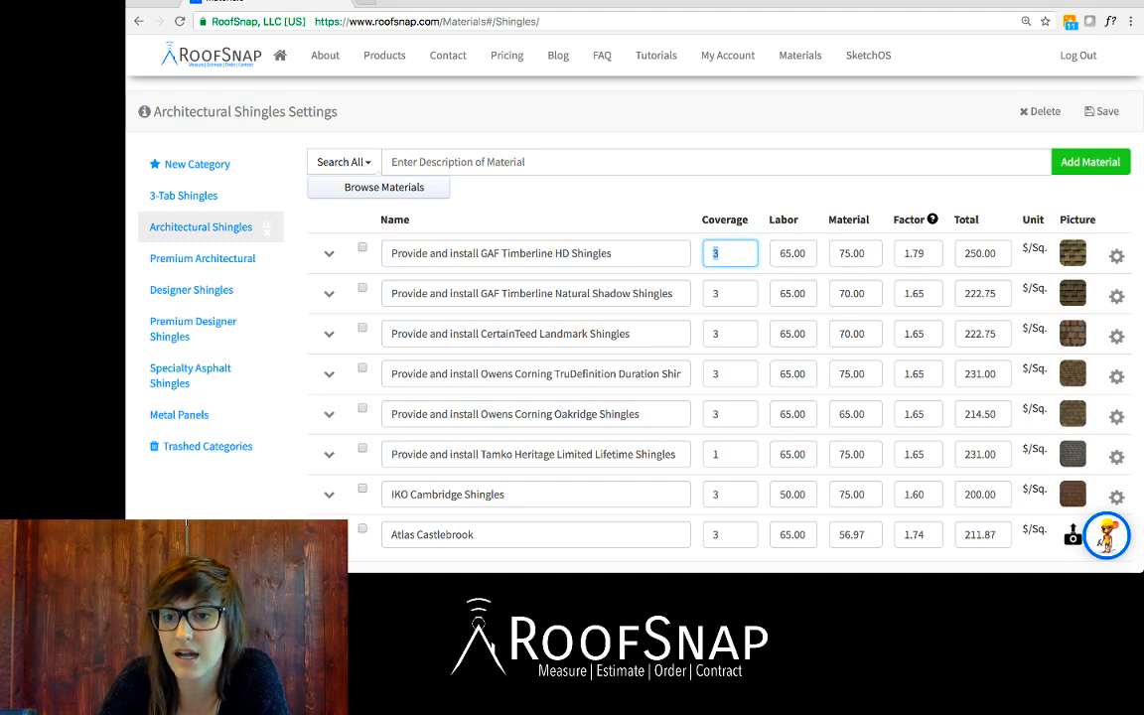
left_click_drag(1022, 249, 1047, 249)
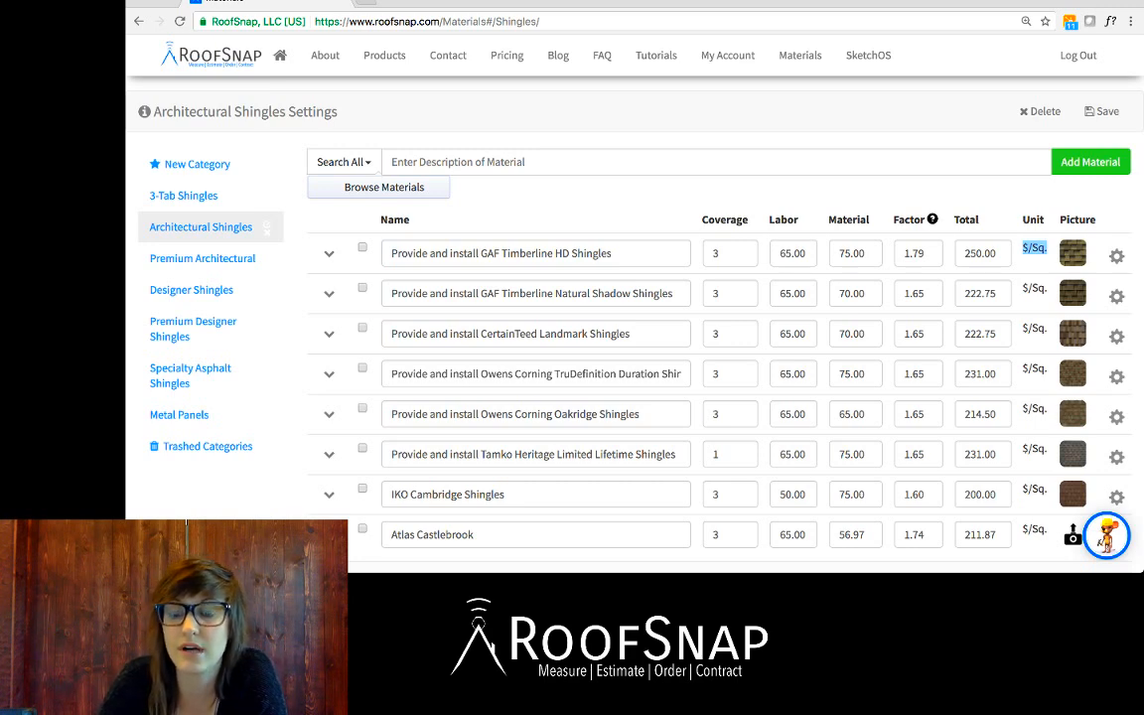
left_click(865, 253)
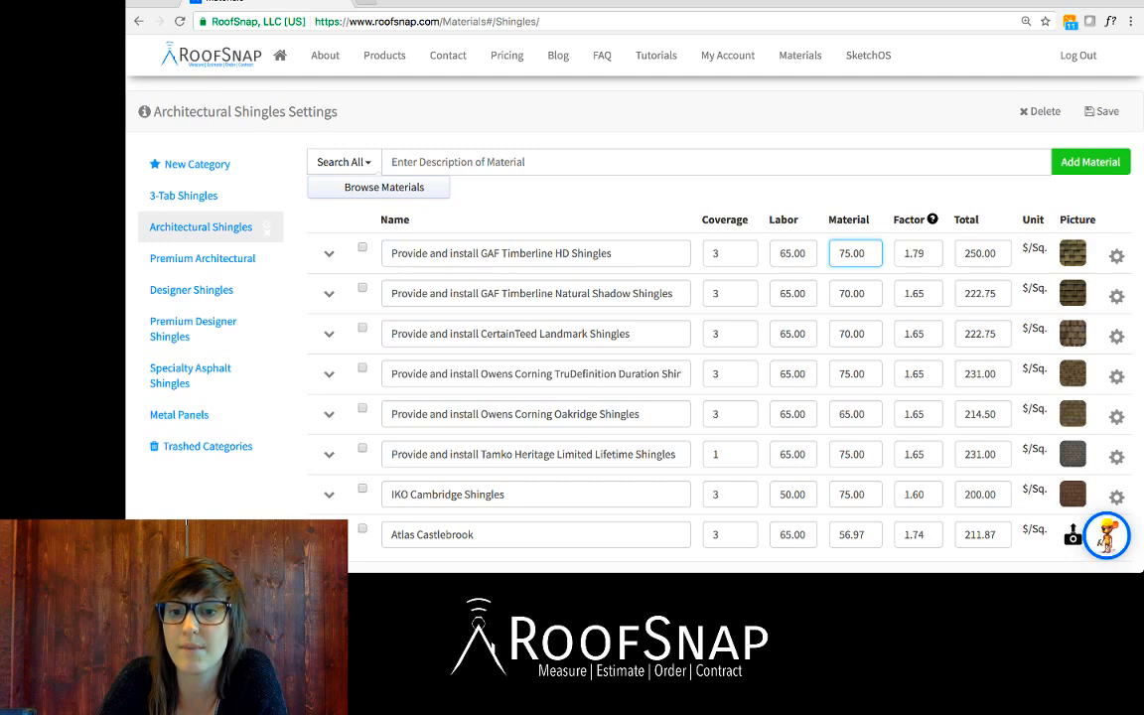
left_click(839, 254)
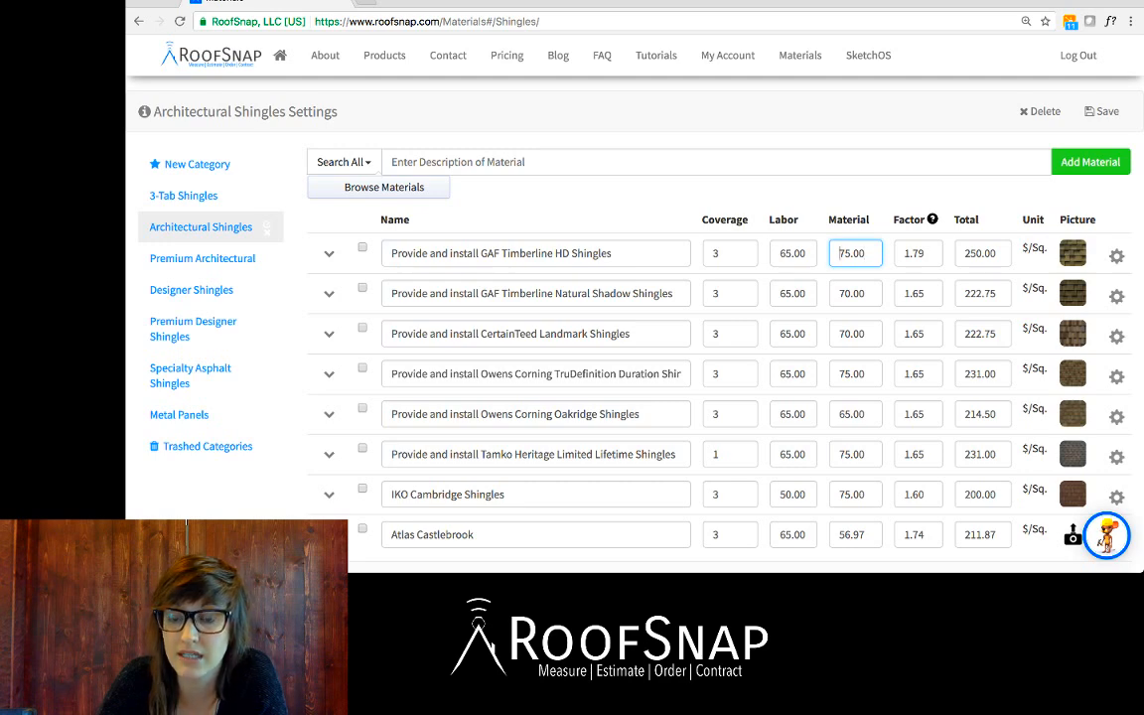
left_click_drag(840, 253, 865, 253)
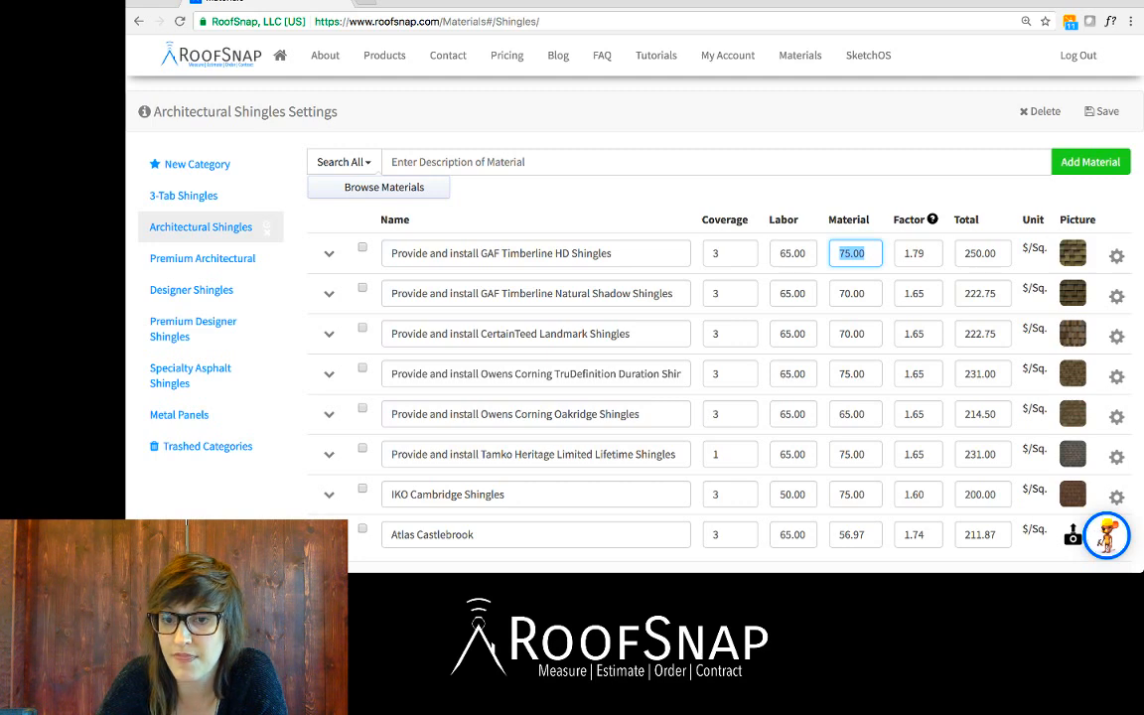
left_click(924, 254)
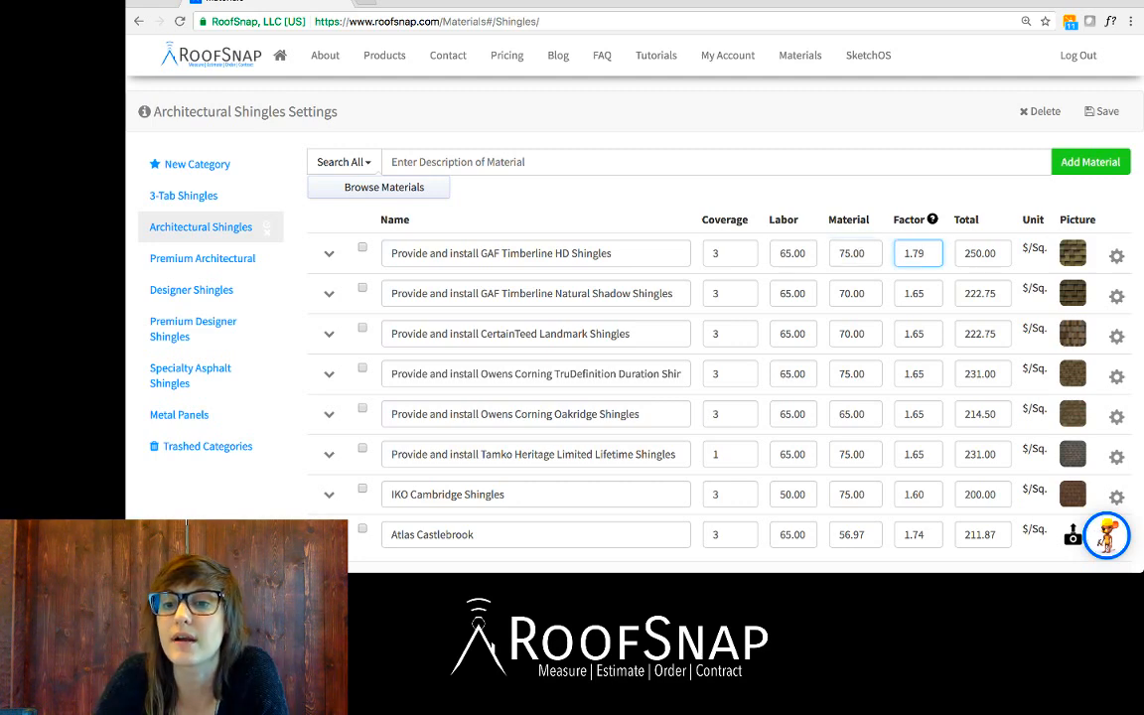
- Open the factor help, review the total price example and the factor for a 35% desired margin, and close it
left_click(932, 220)
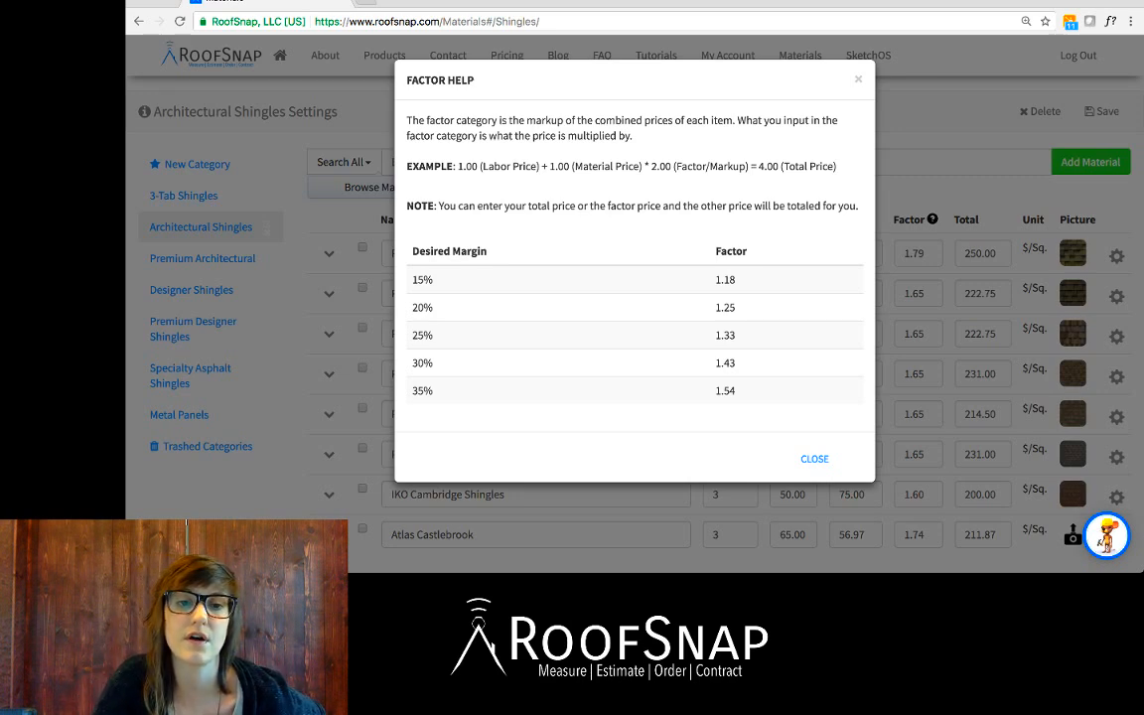
left_click_drag(457, 165, 836, 165)
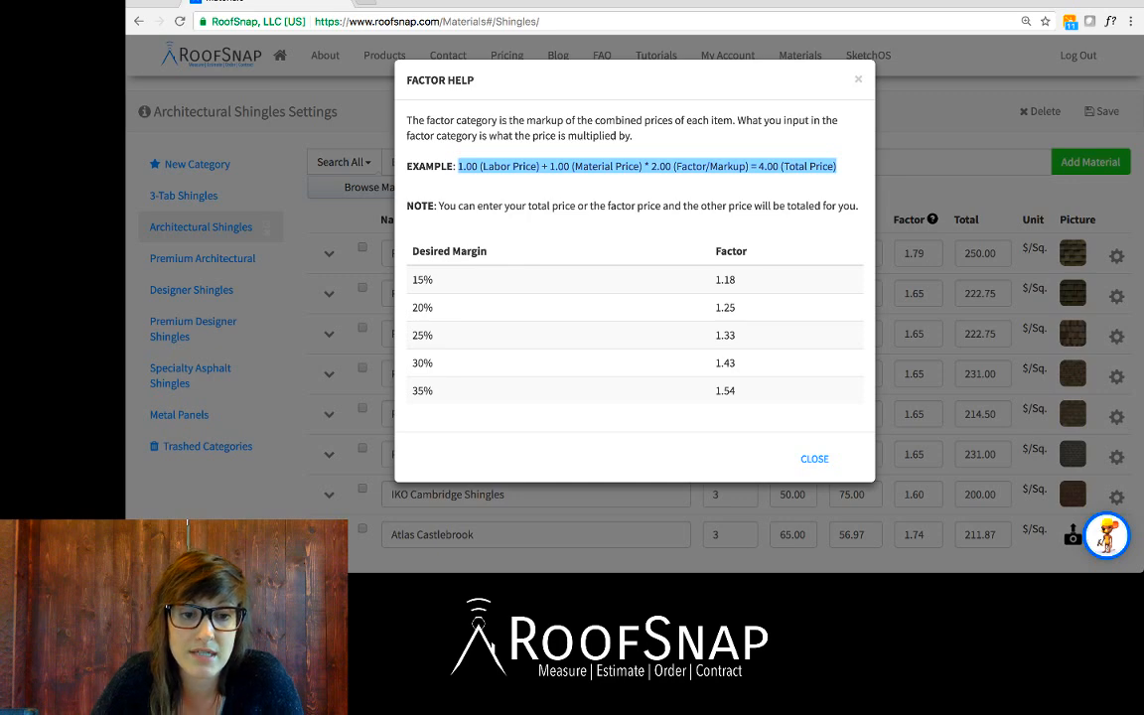
left_click(647, 167)
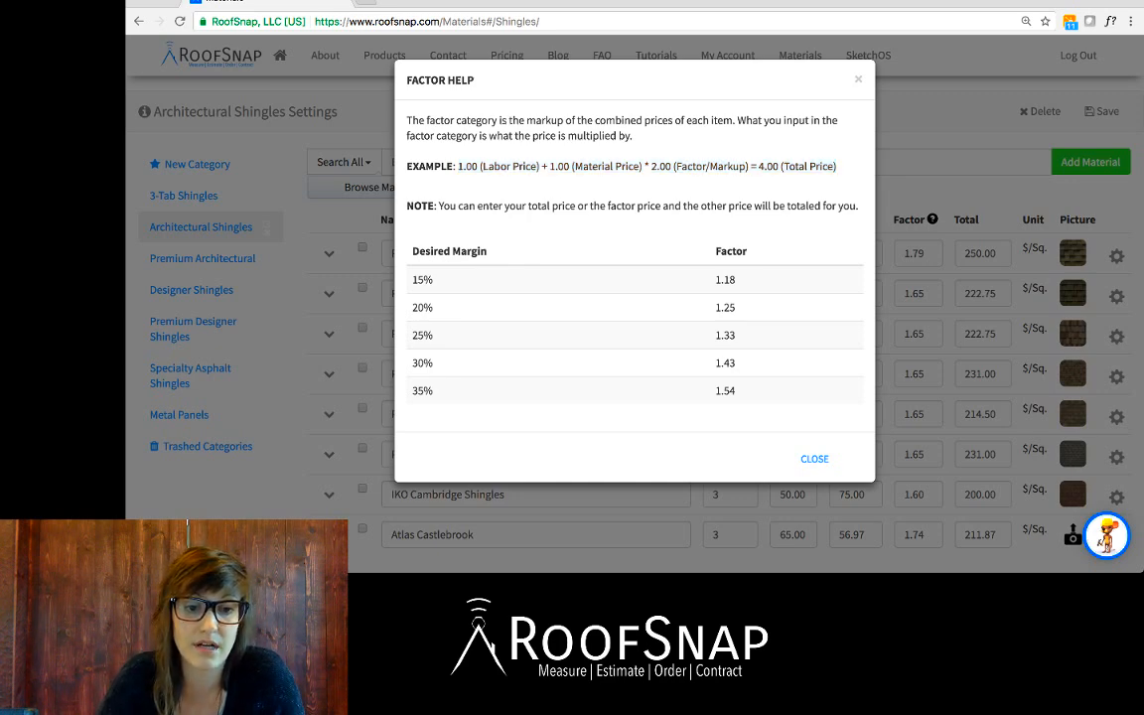
double_click(725, 390)
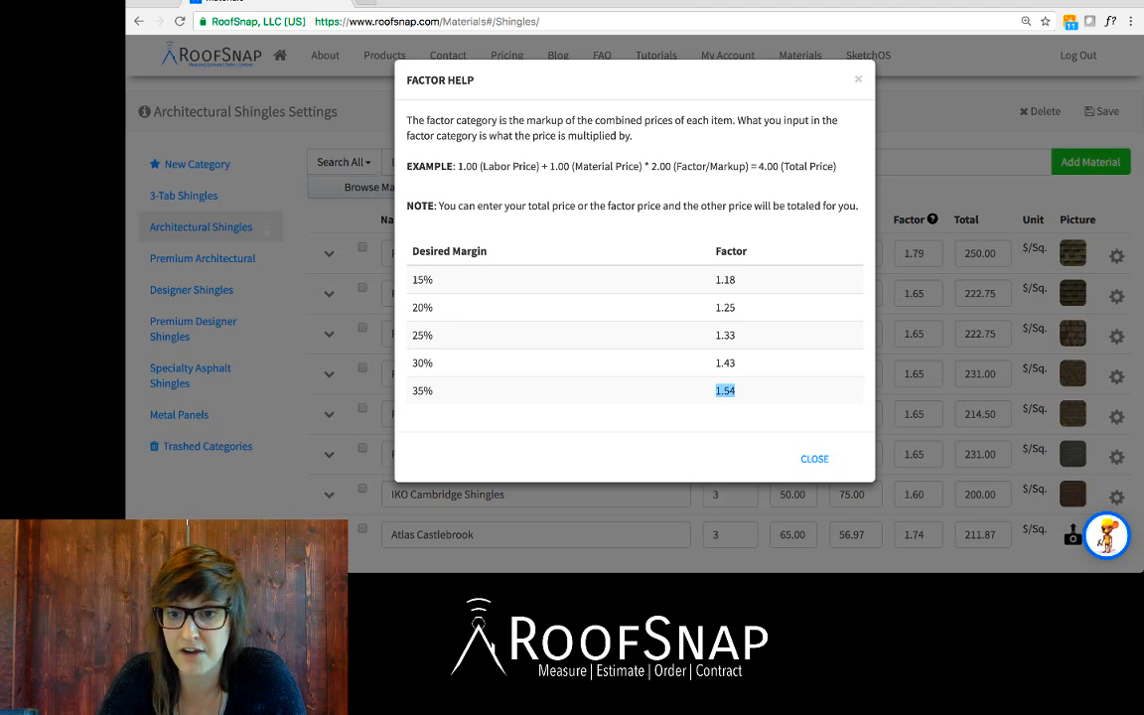
left_click(814, 457)
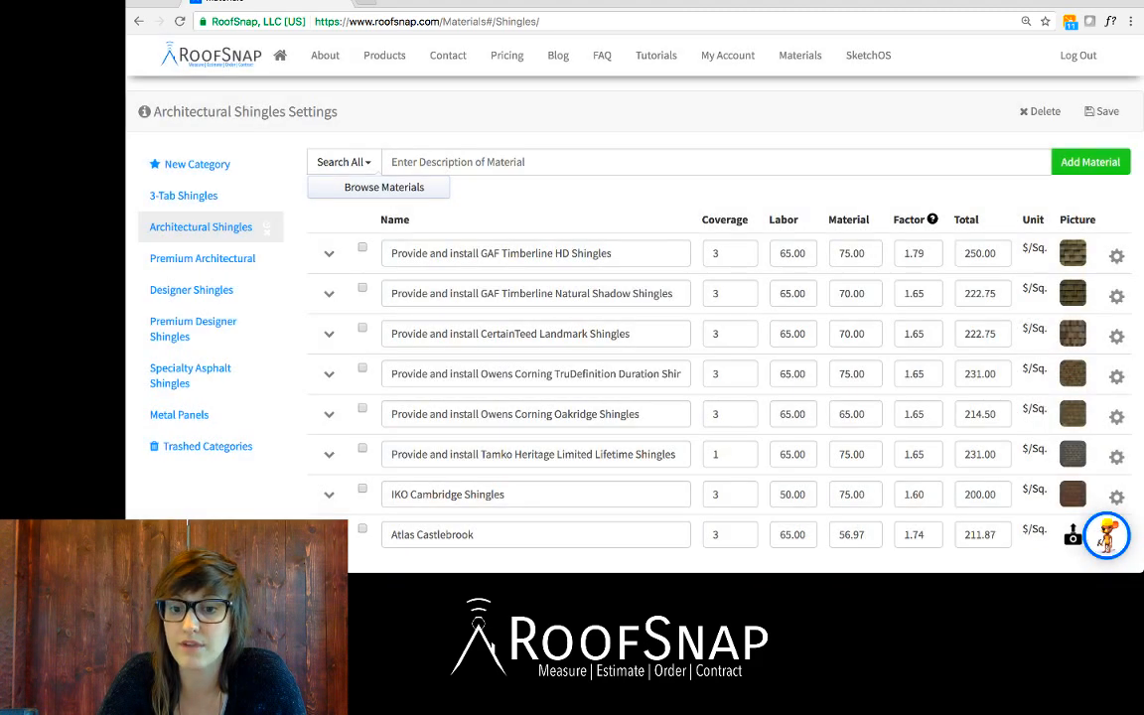
- Set the markup factor of the GAF Timberline HD Shingles to 1.54
left_click_drag(927, 253, 913, 253)
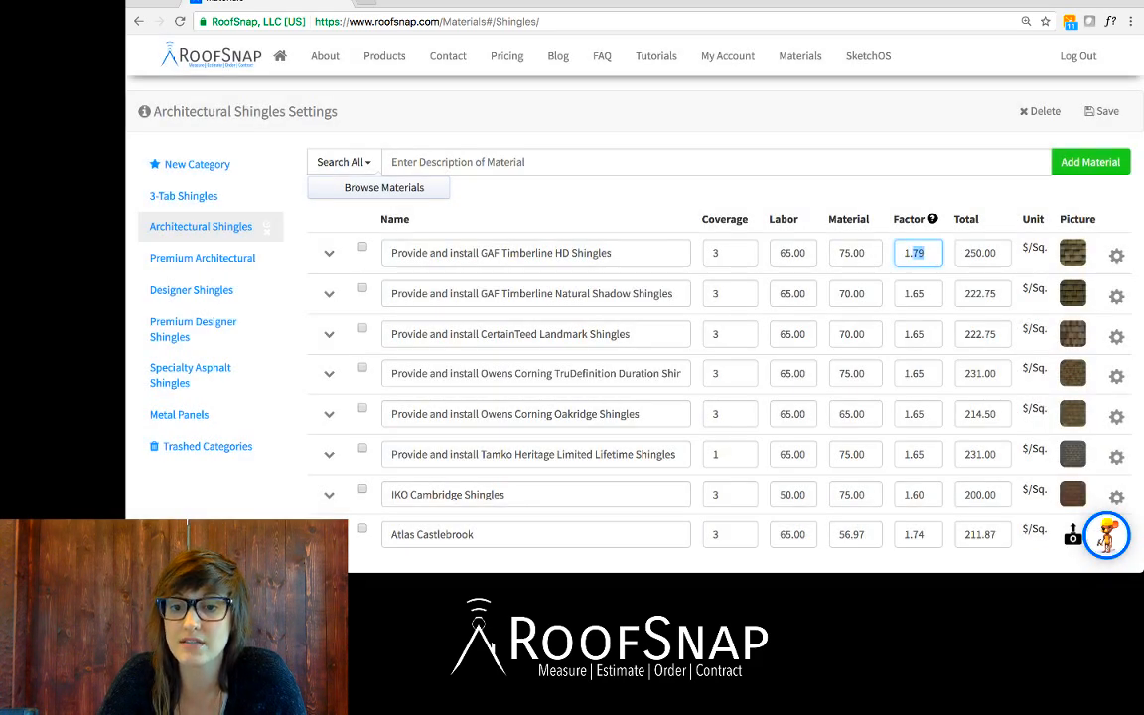
type("54")
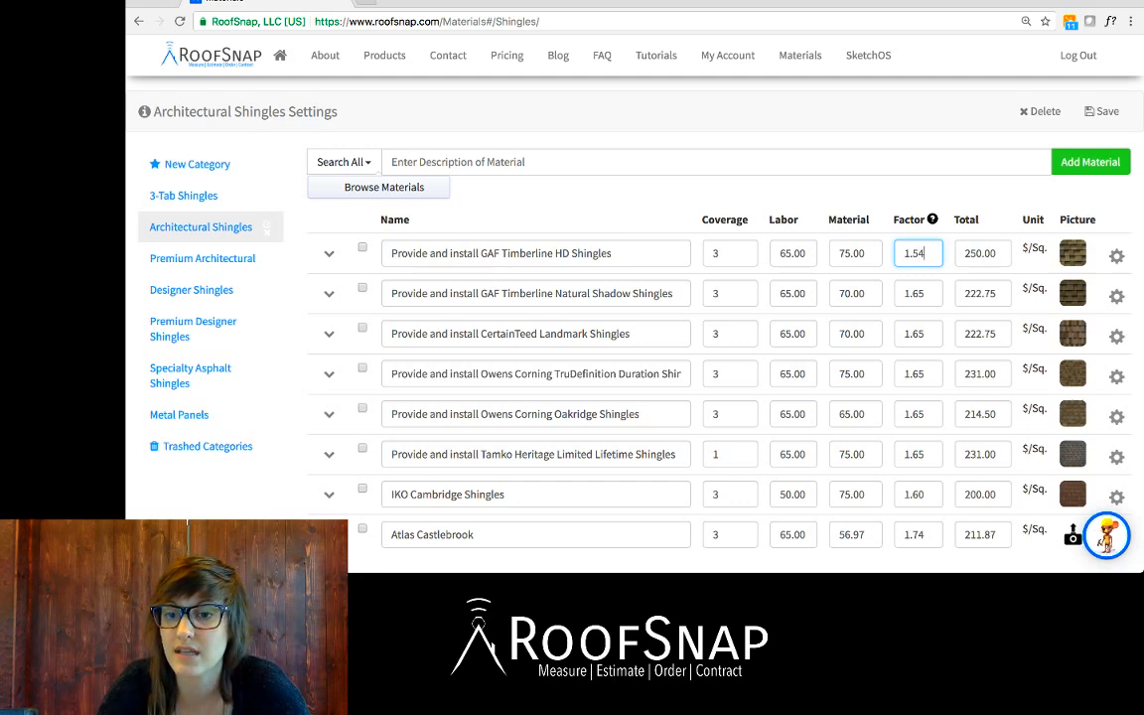
key("Tab")
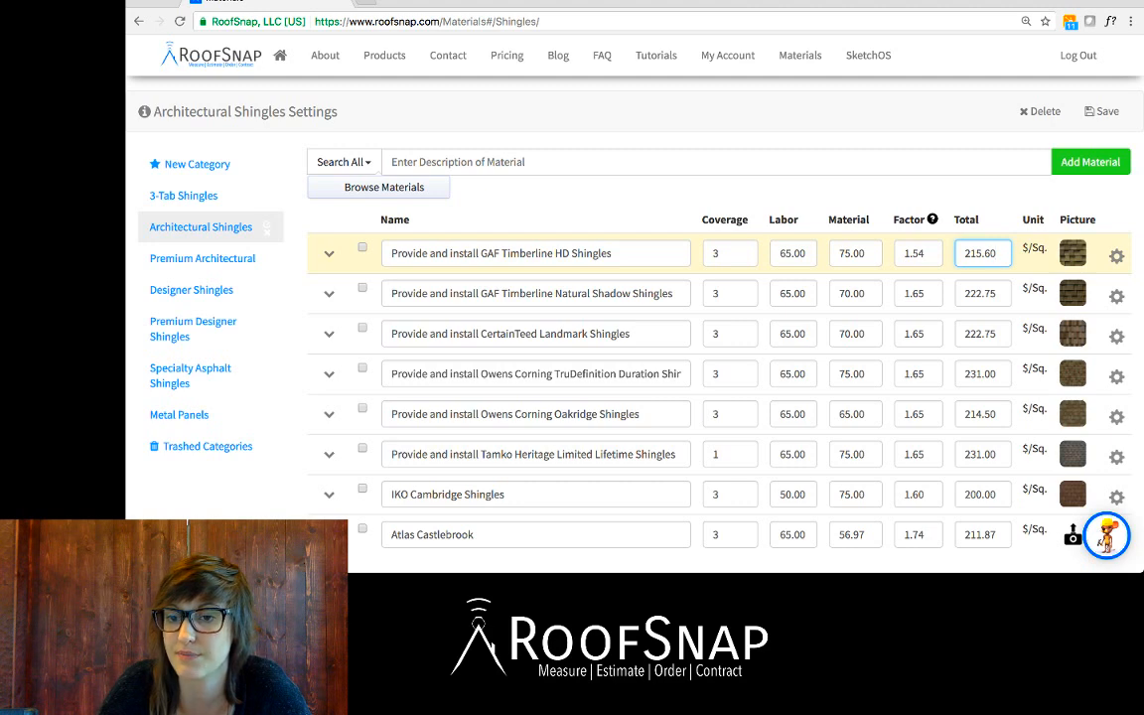
- Set the total price of the GAF Timberline HD Shingles to 230.50 and save the Architectural Shingles settings
left_click_drag(965, 253, 984, 253)
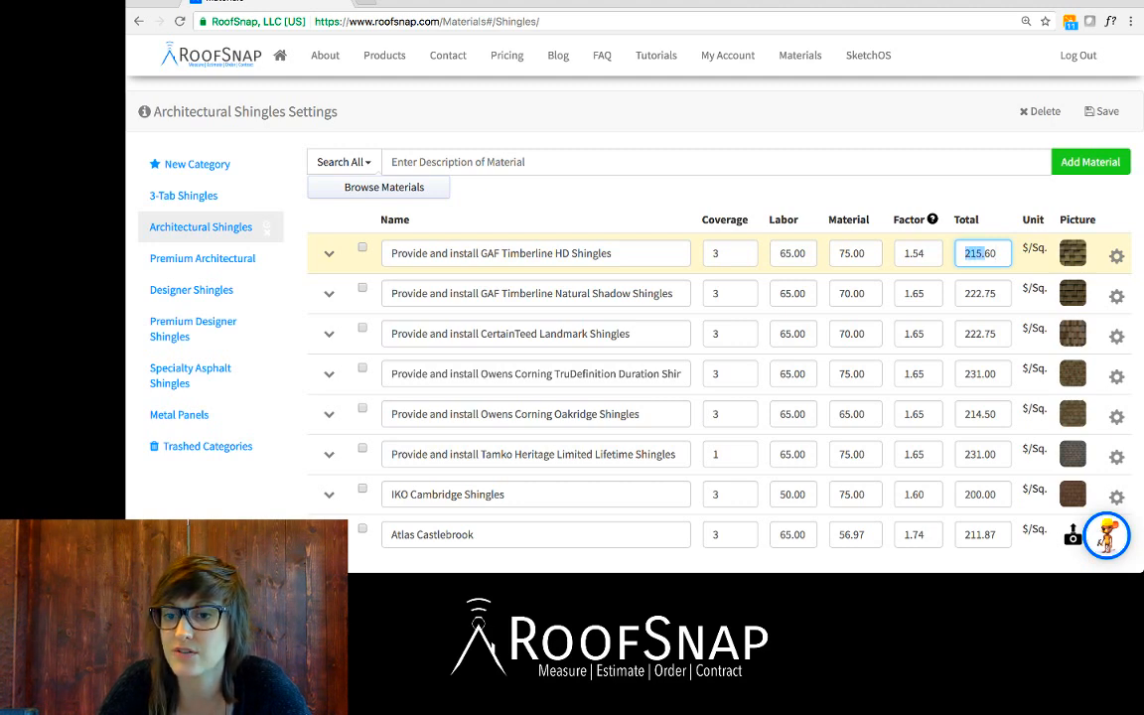
key("shift+Right")
key("shift+Right")
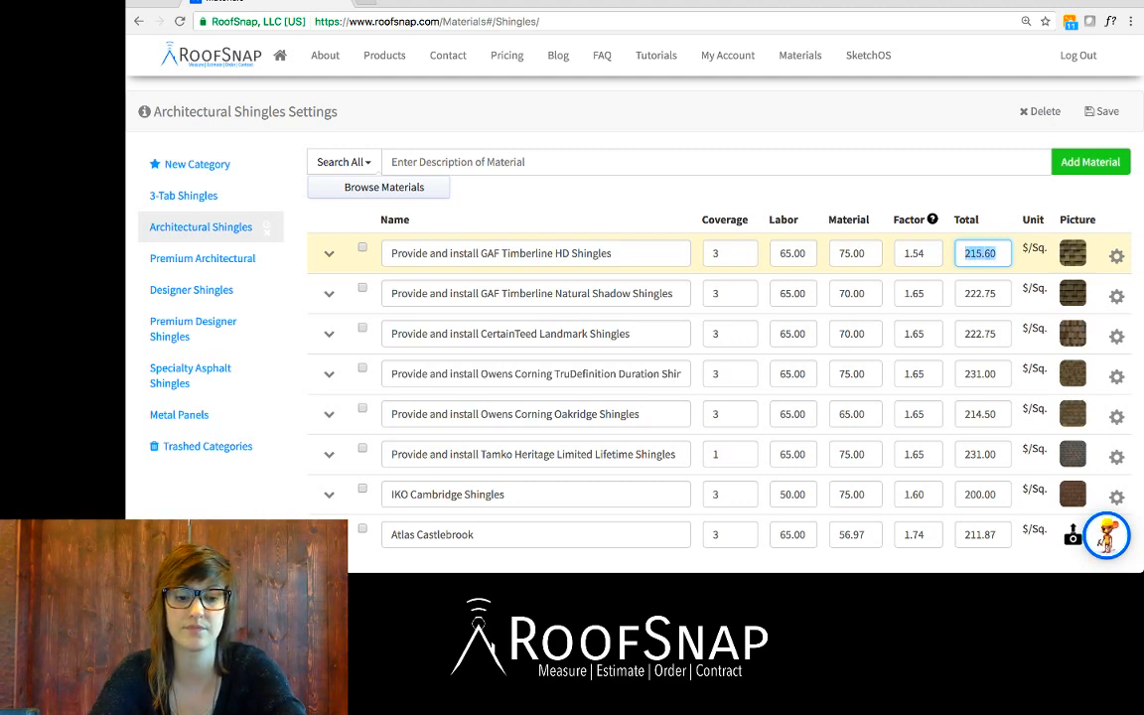
type("230.")
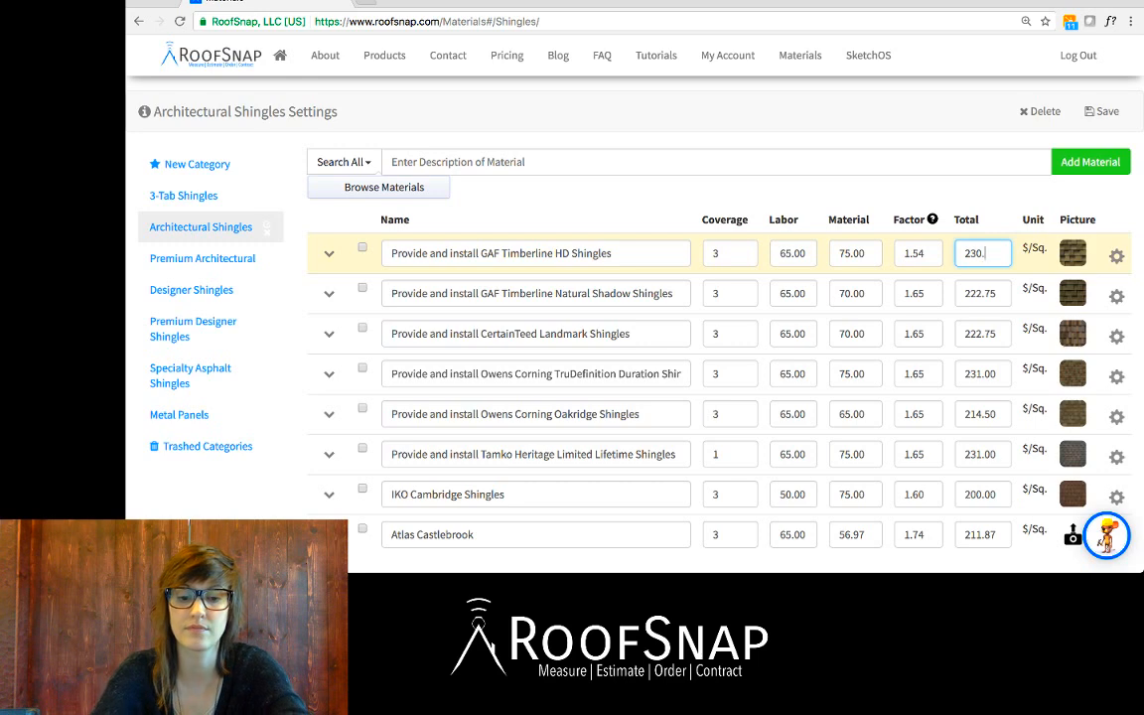
type("50")
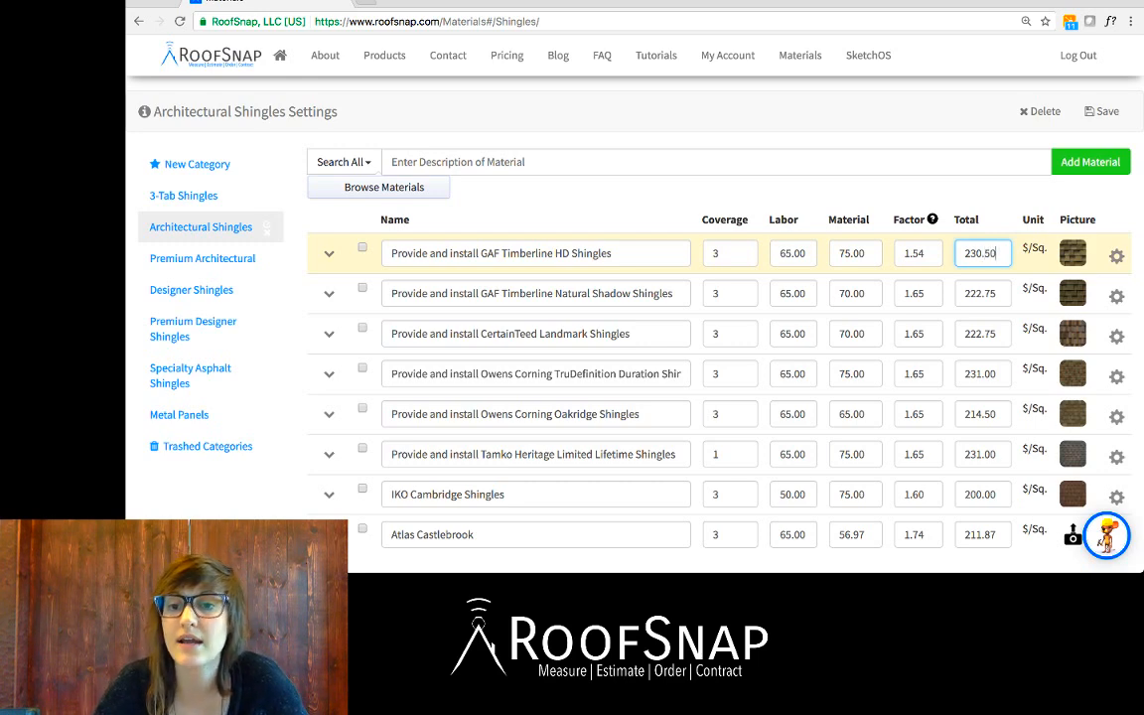
left_click(866, 253)
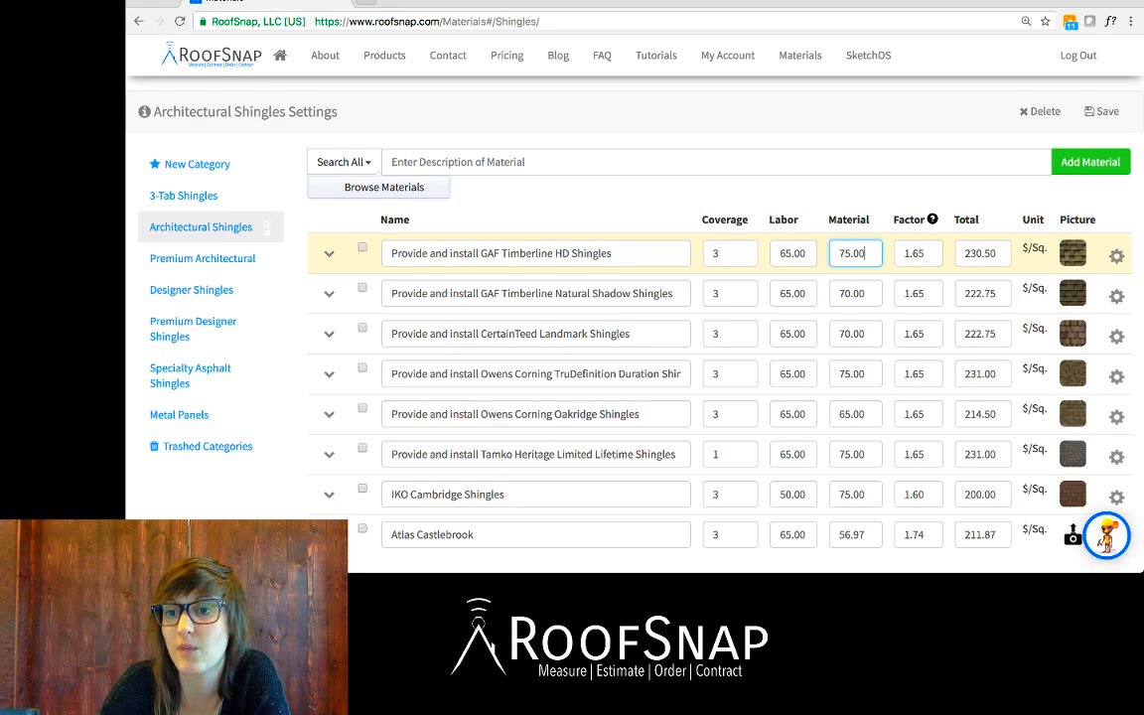
left_click(1100, 112)
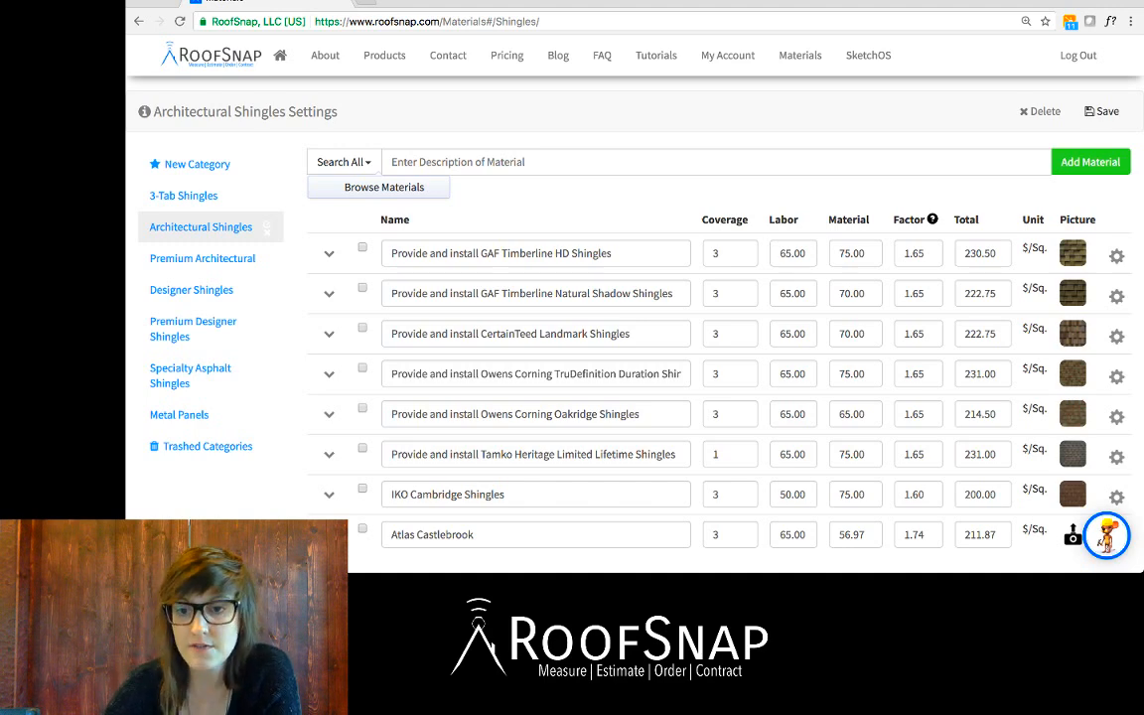
- Open the item settings of the GAF Timberline HD Shingles and review the order description, trade category and unit description
mouse_move(1073, 253)
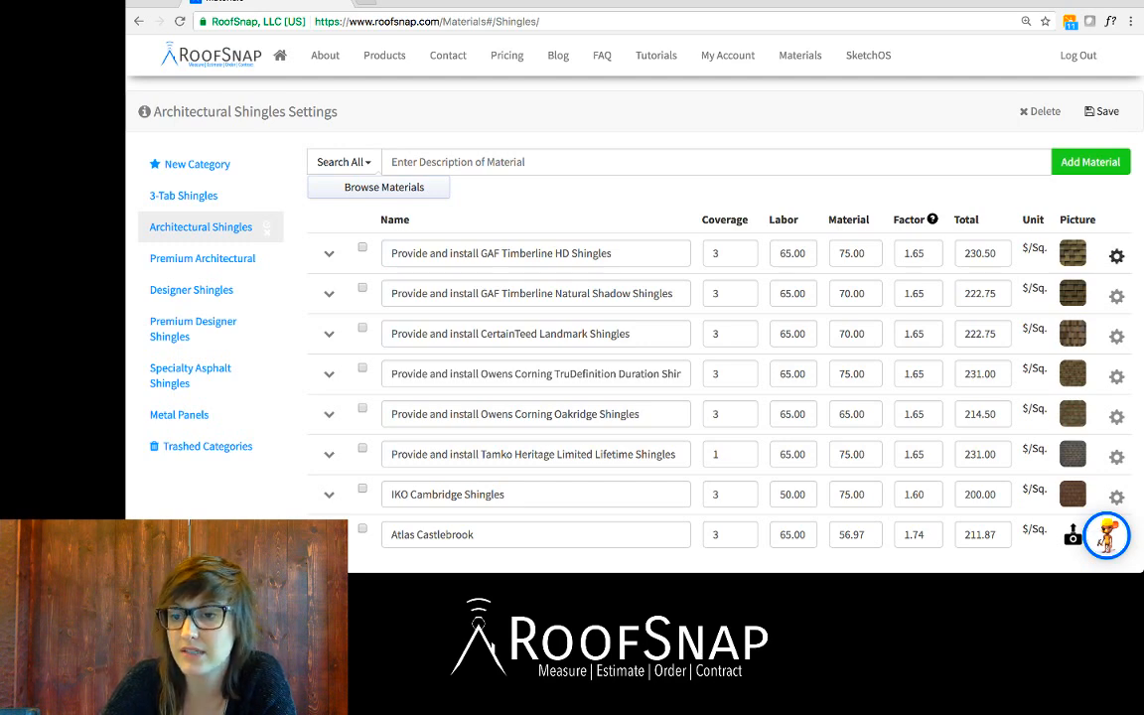
left_click(1116, 256)
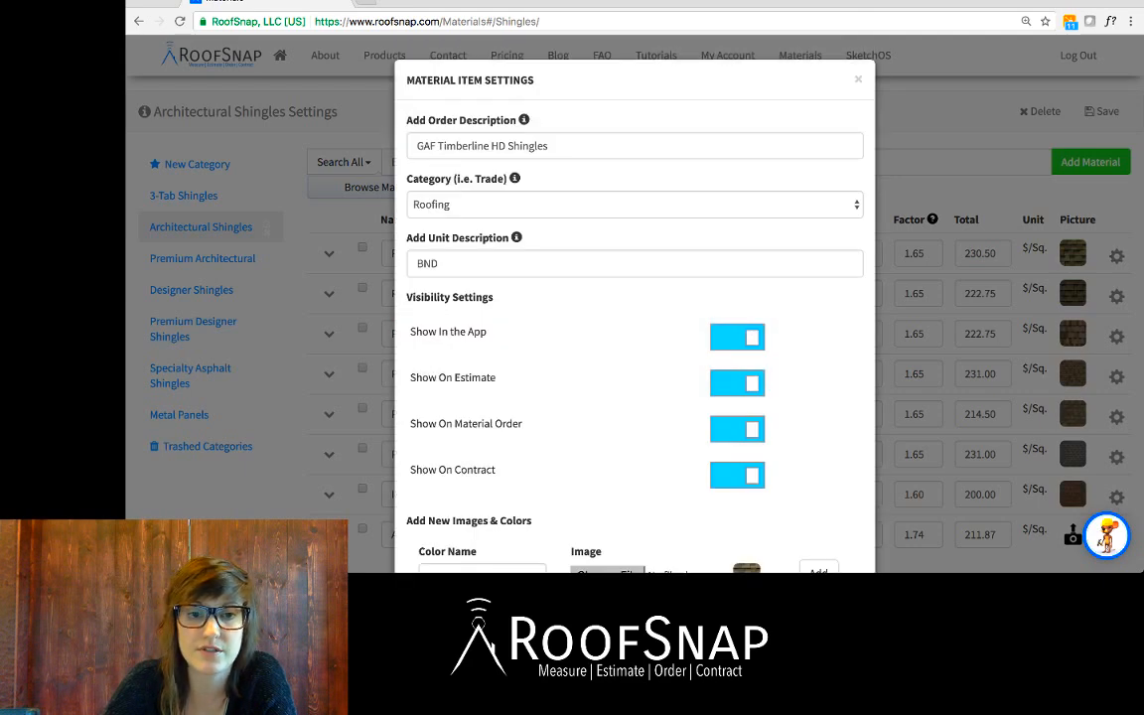
left_click_drag(554, 146, 414, 146)
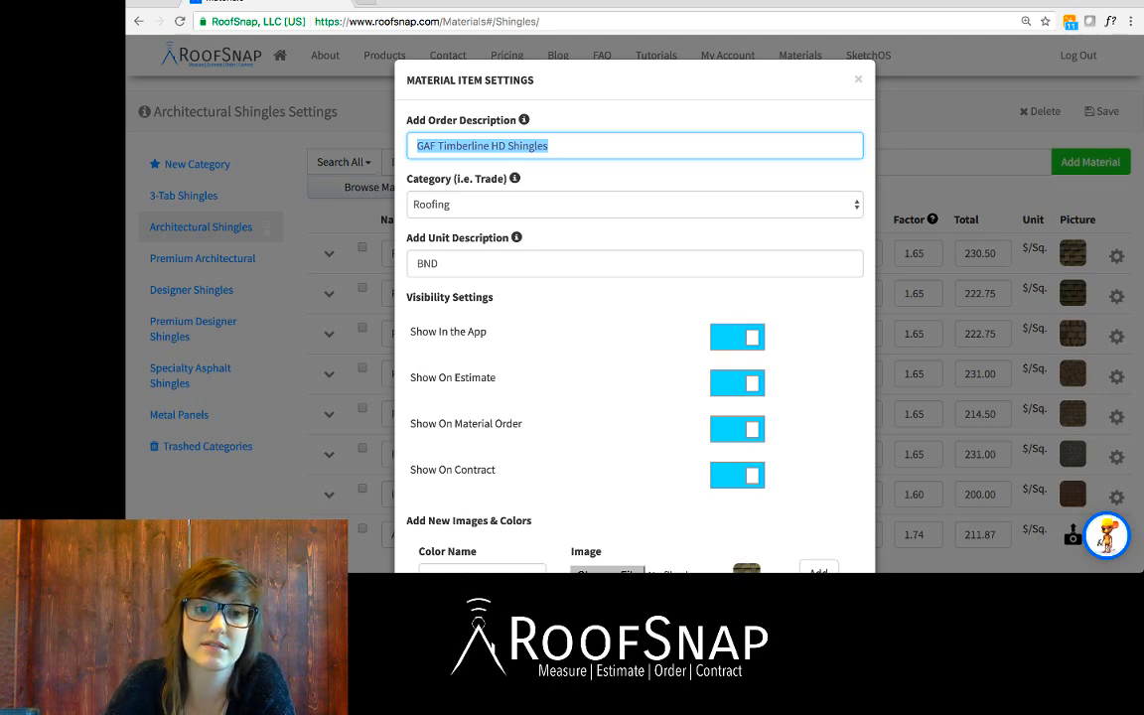
left_click(549, 146)
left_click(417, 146)
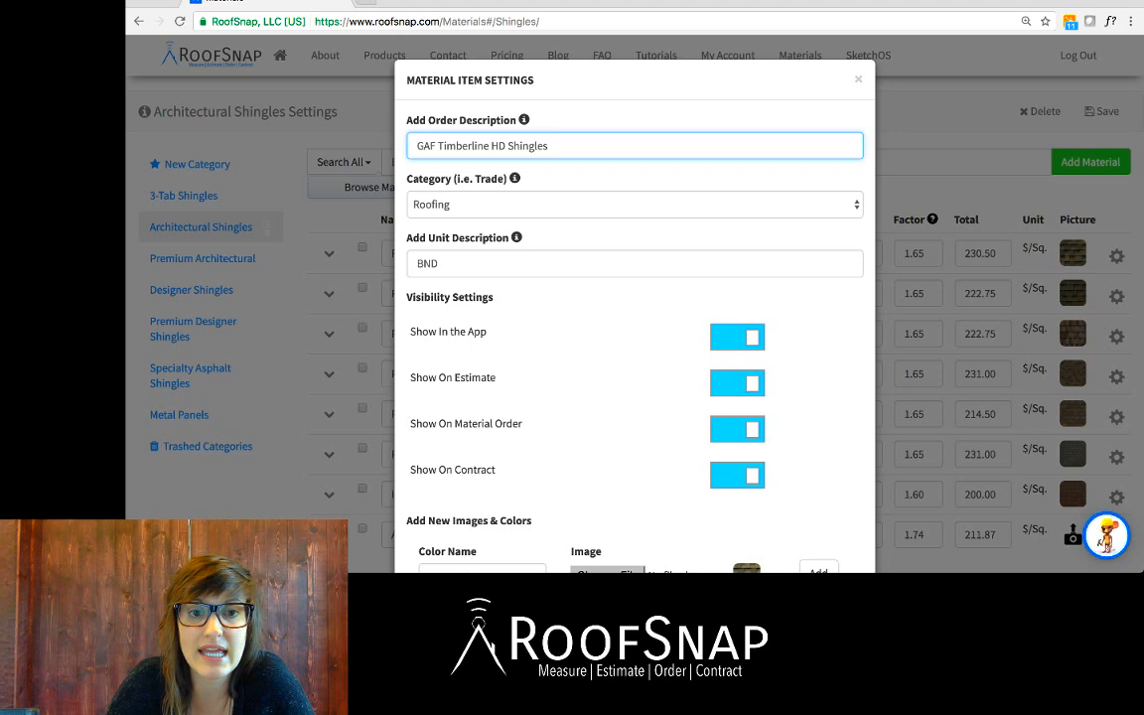
mouse_move(524, 120)
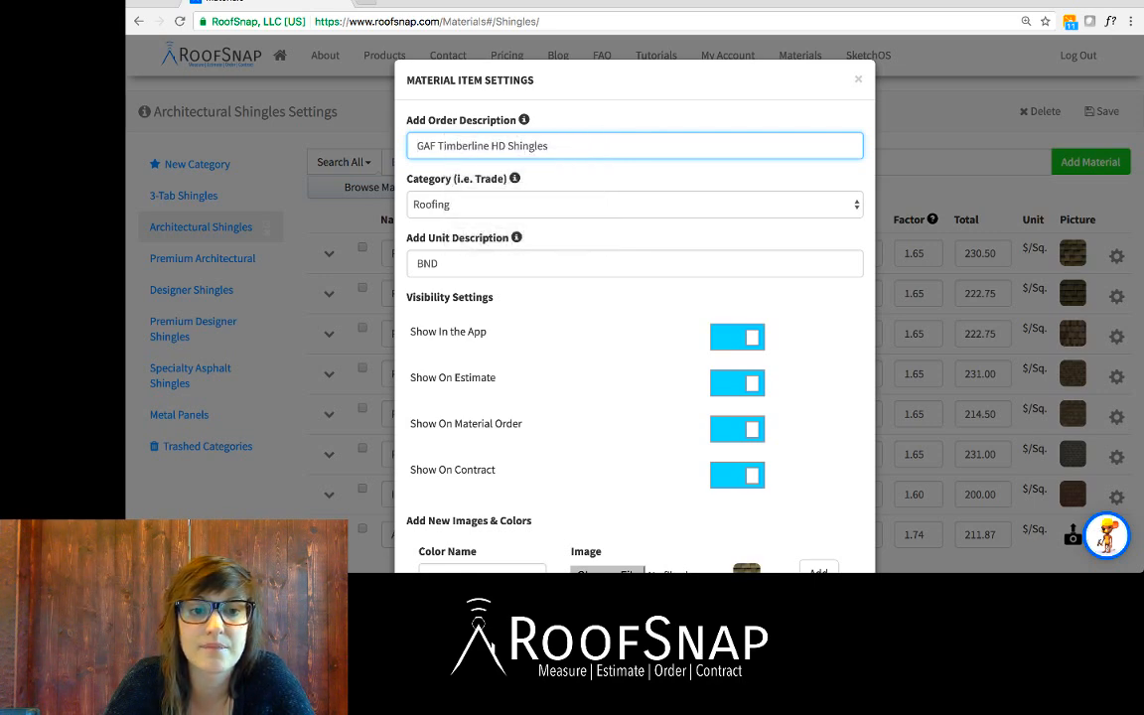
left_click(634, 205)
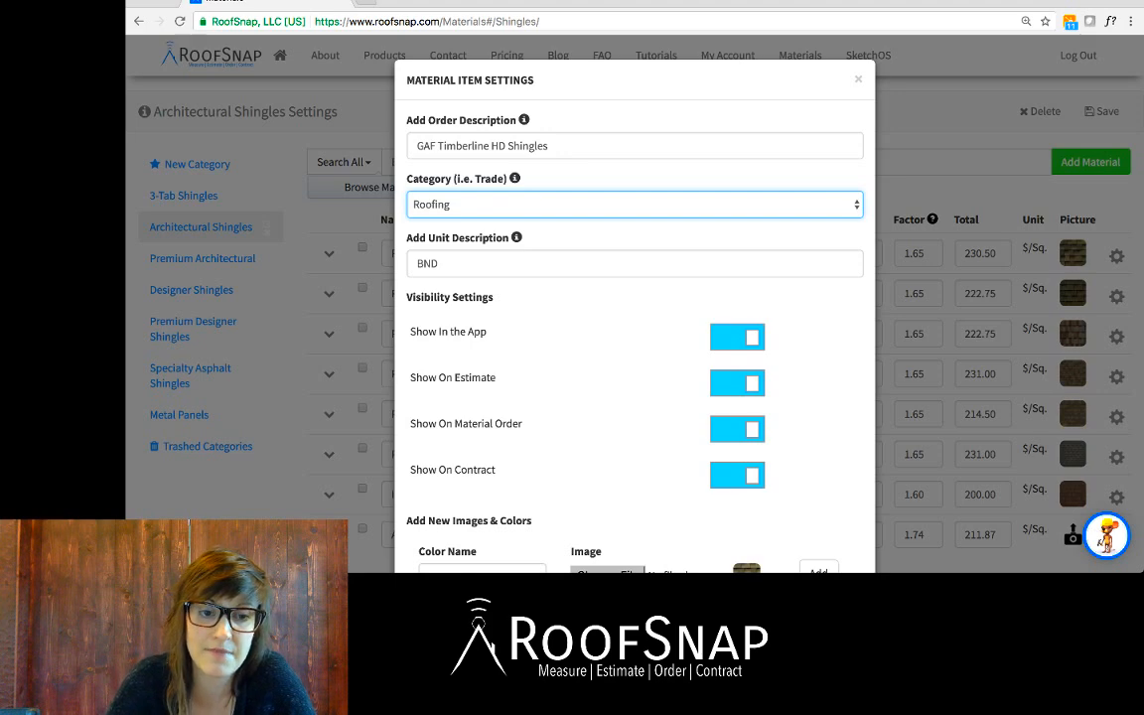
left_click_drag(443, 263, 413, 263)
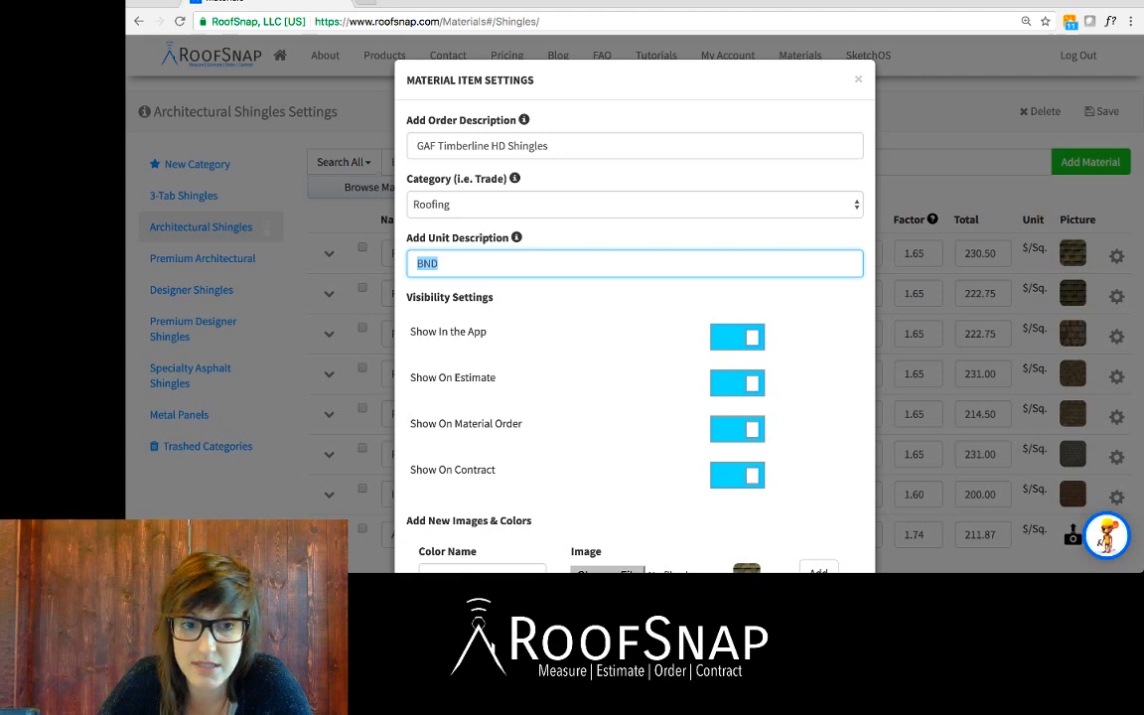
key("Tab")
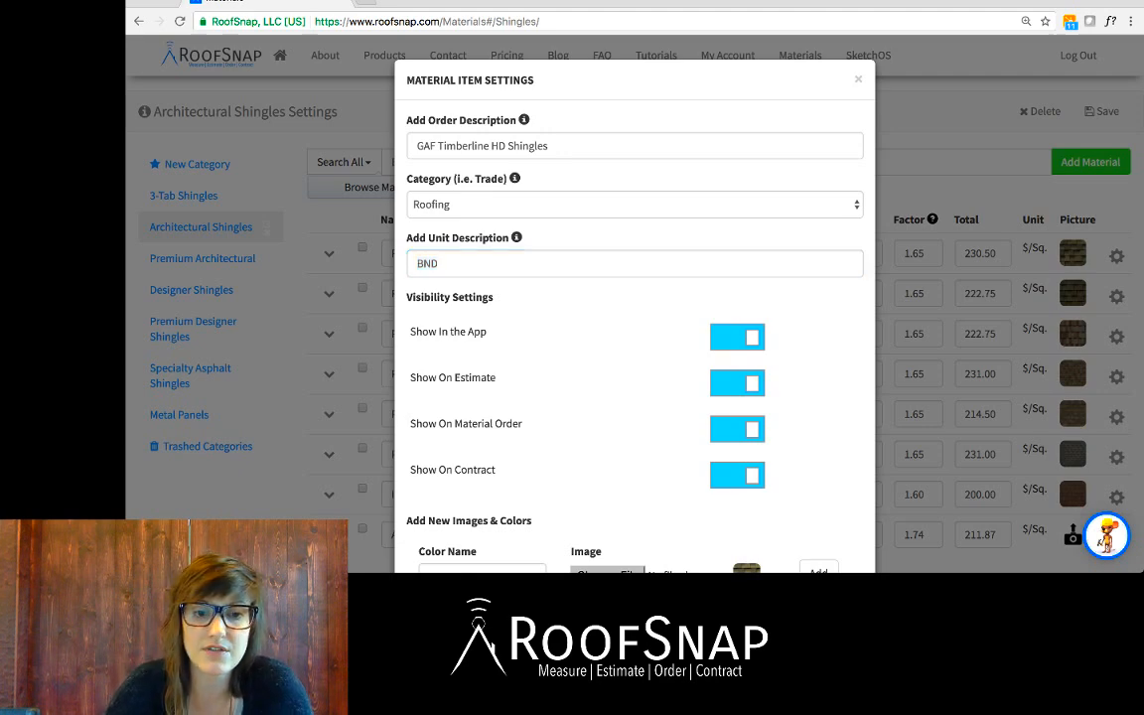
- Review the shingles' visibility settings, switching Show On Estimate off and back on
scroll(634, 317, "down", 3)
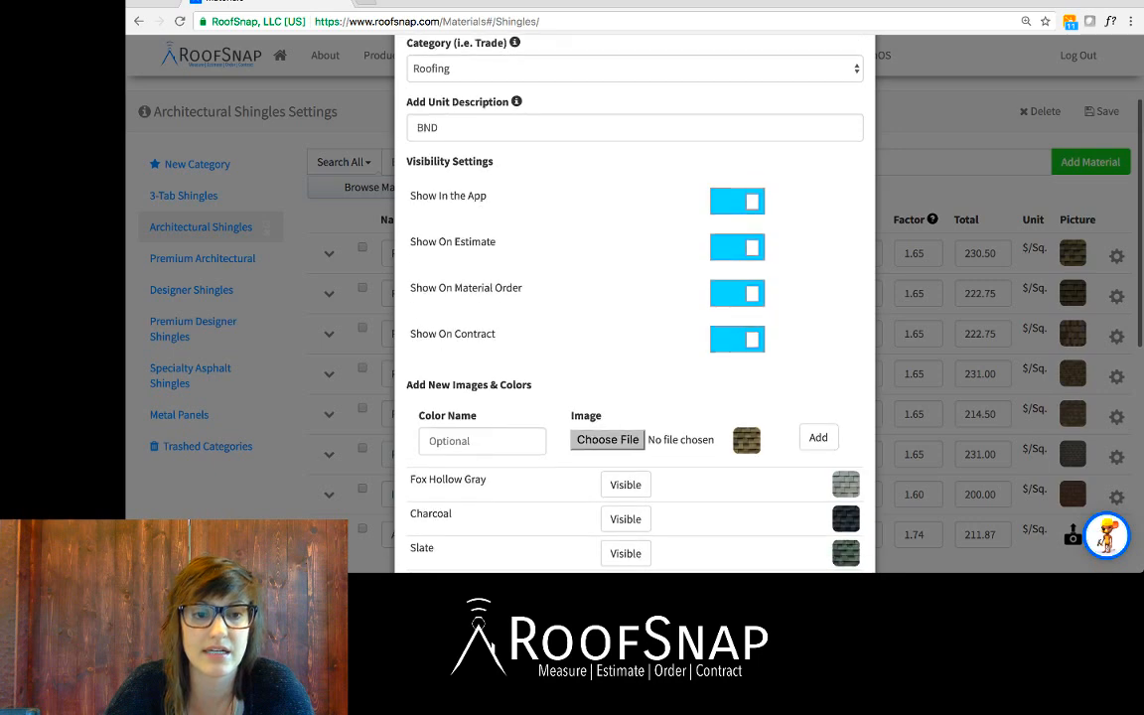
scroll(635, 318, "down", 1)
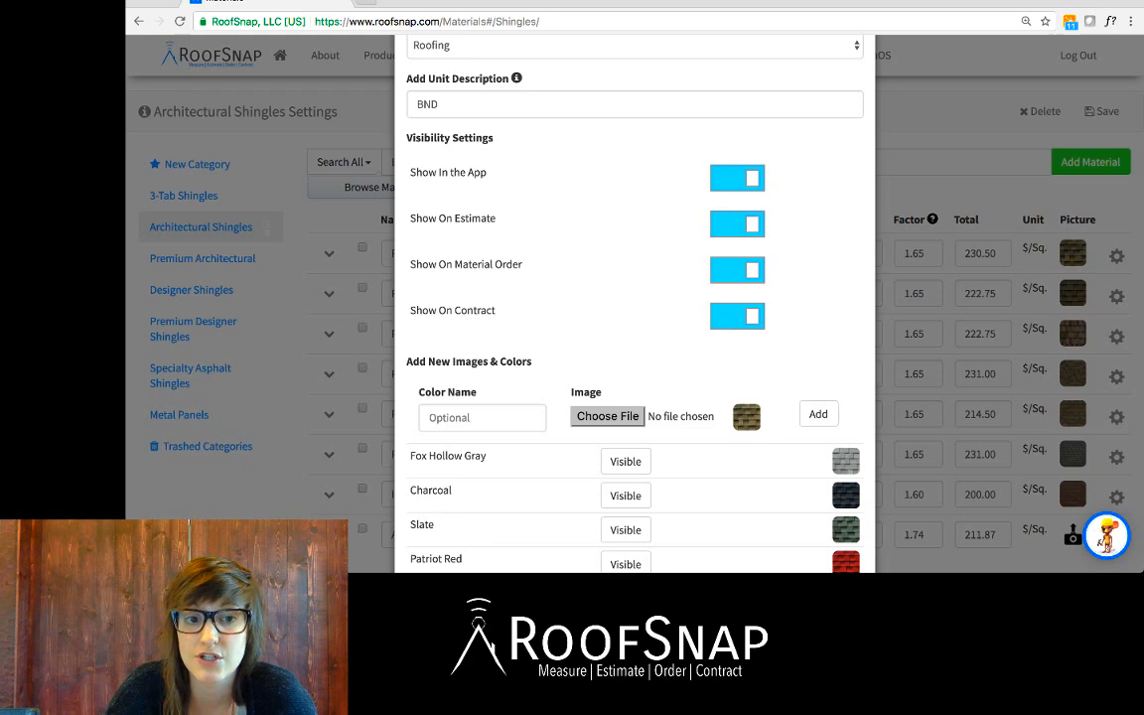
left_click_drag(410, 217, 495, 217)
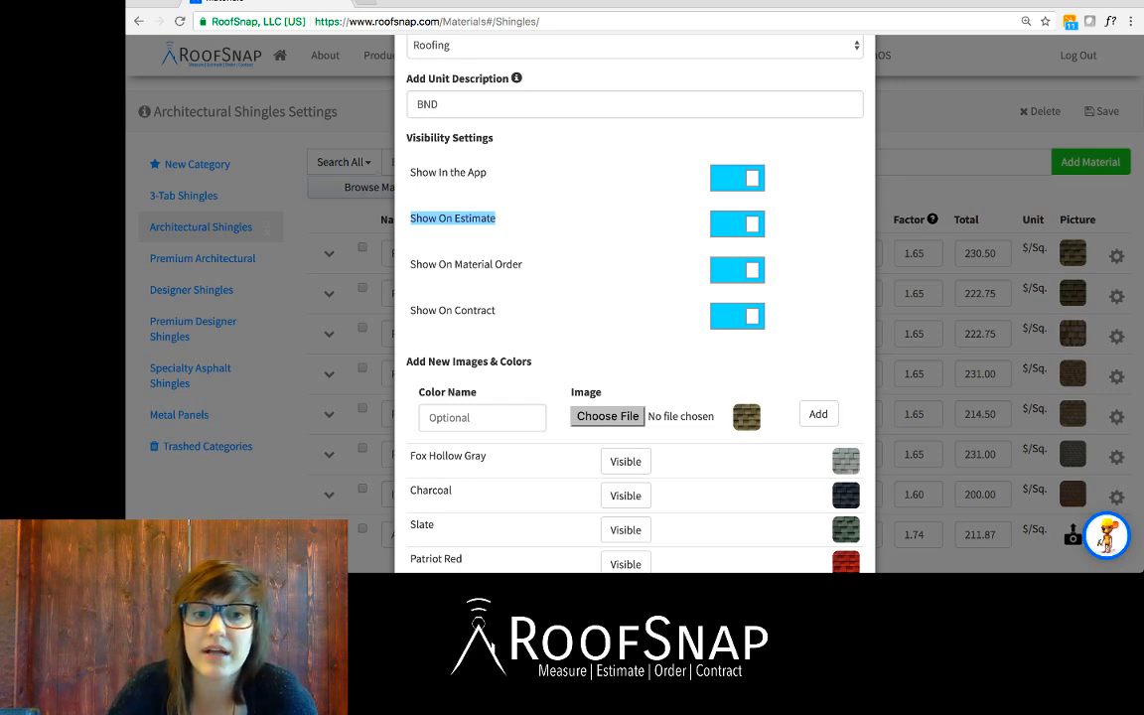
left_click(453, 218)
left_click(736, 224)
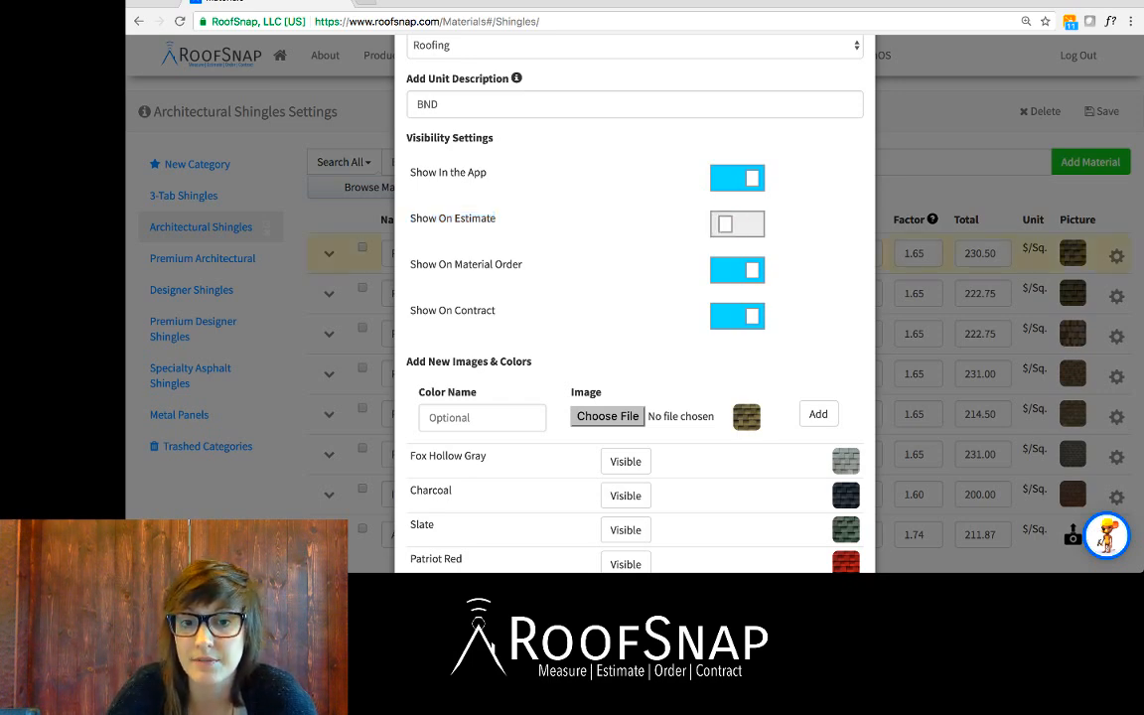
left_click(736, 225)
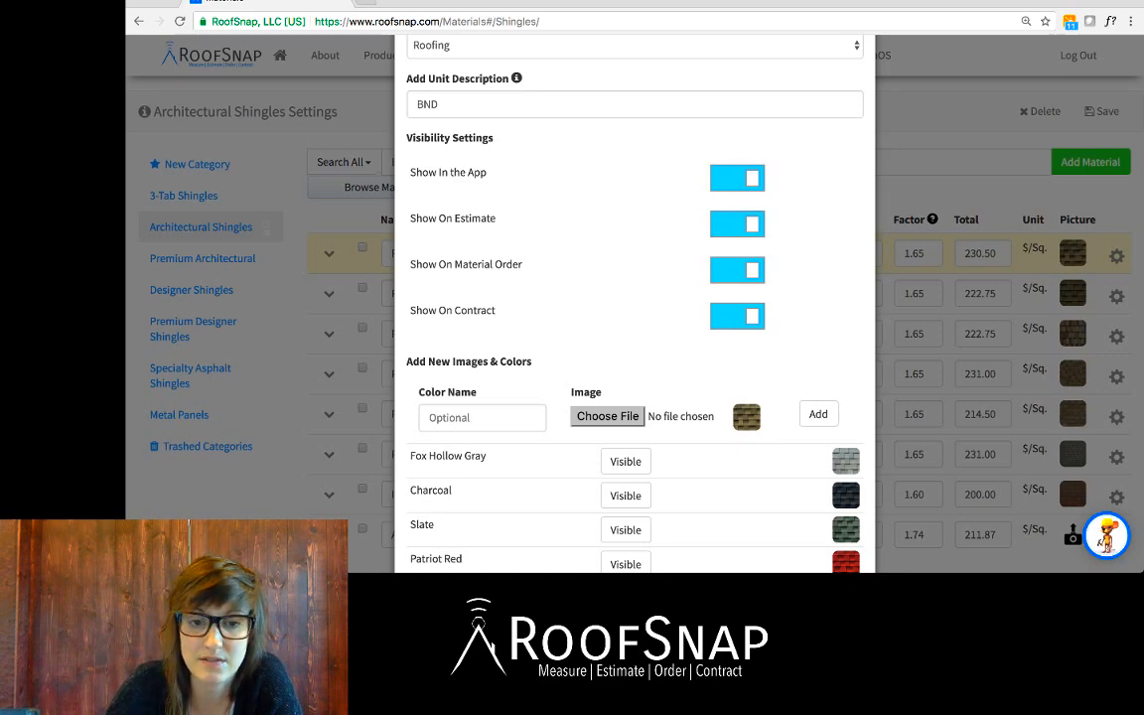
- Review the shingles' color list, hiding the Hunter Green color and making it visible again
scroll(516, 329, "down", 5)
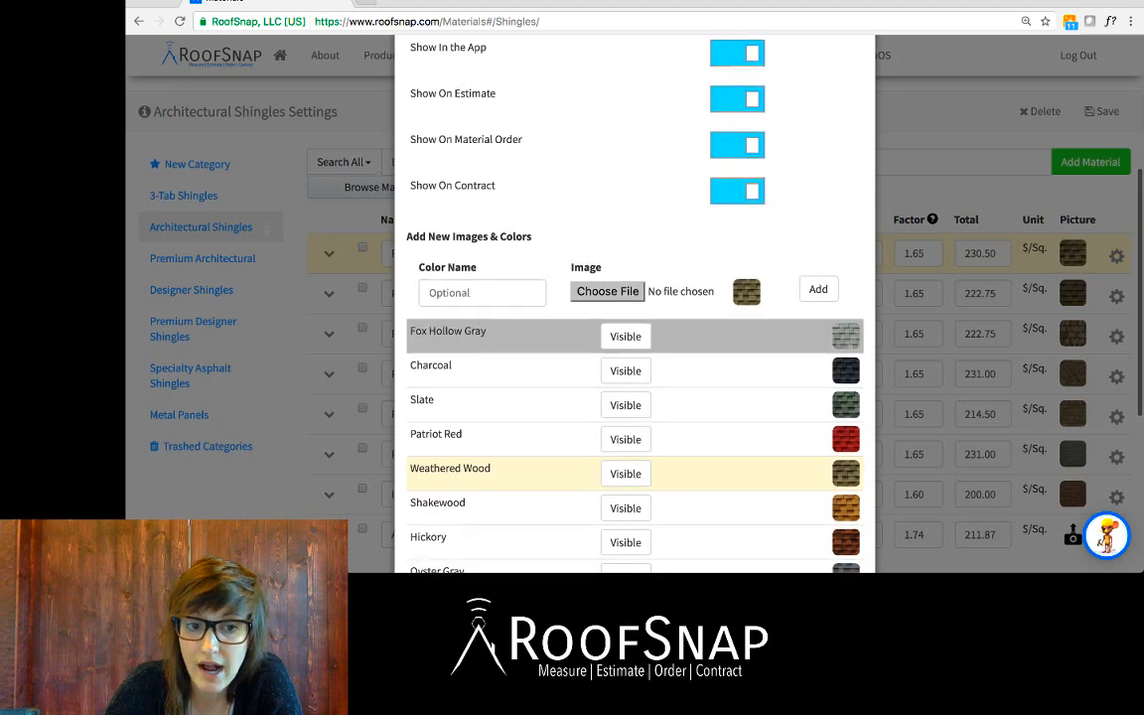
scroll(635, 358, "down", 2)
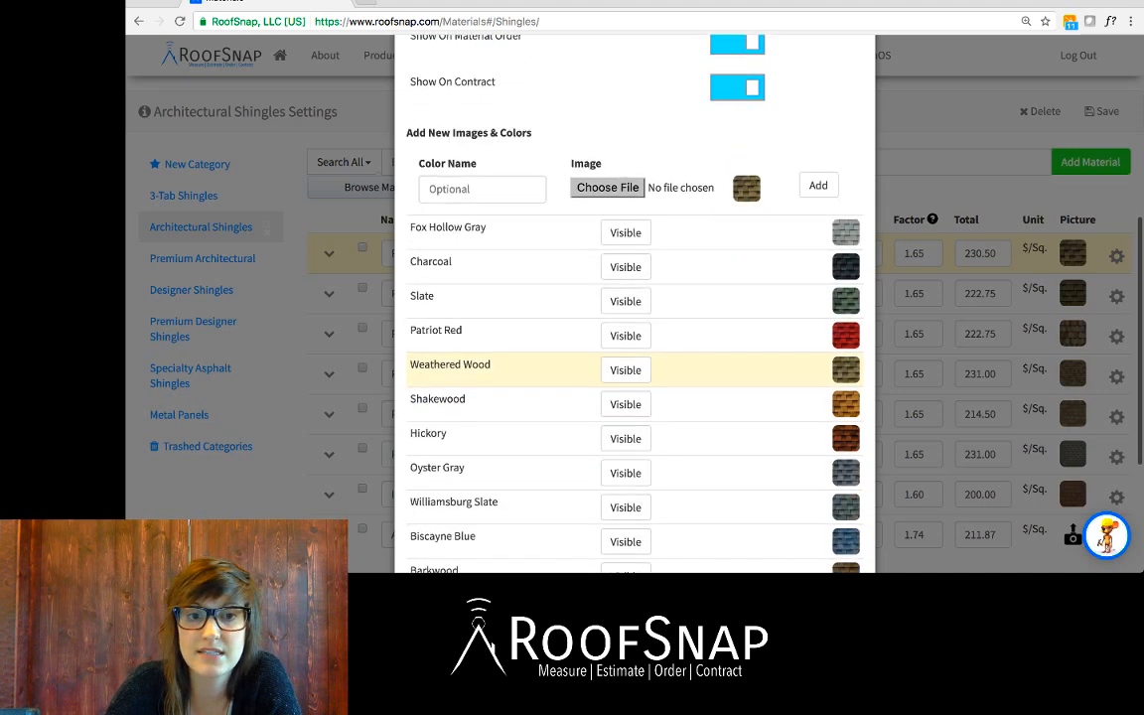
scroll(635, 174, "down", 4)
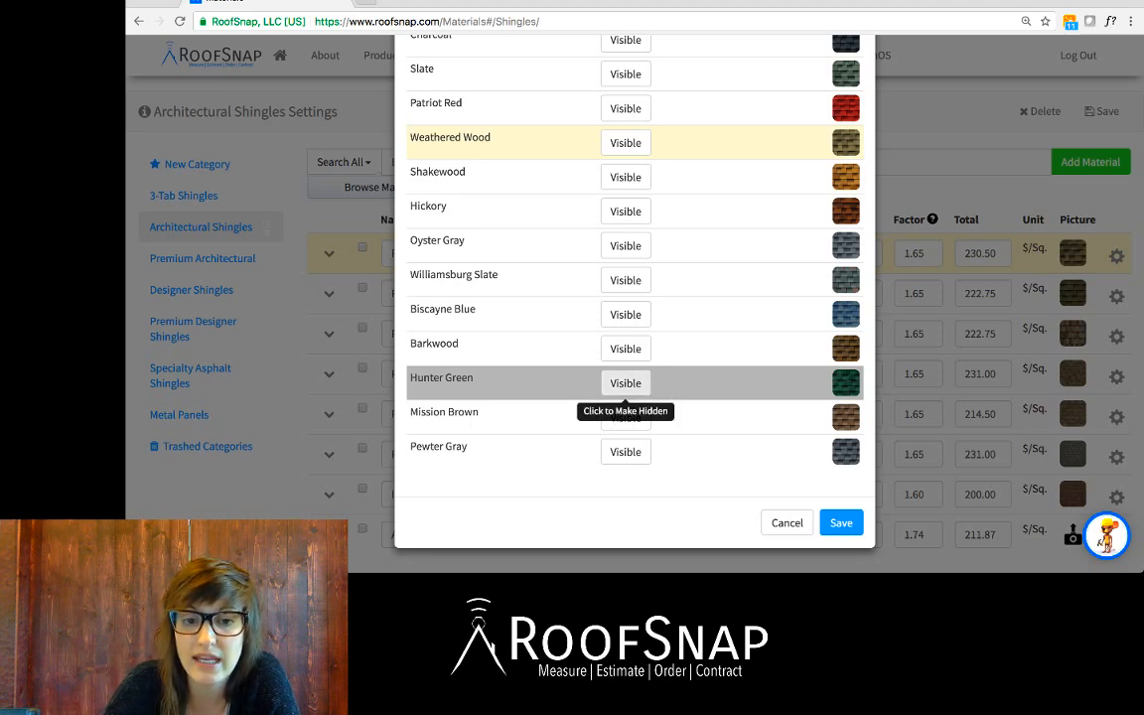
left_click(626, 382)
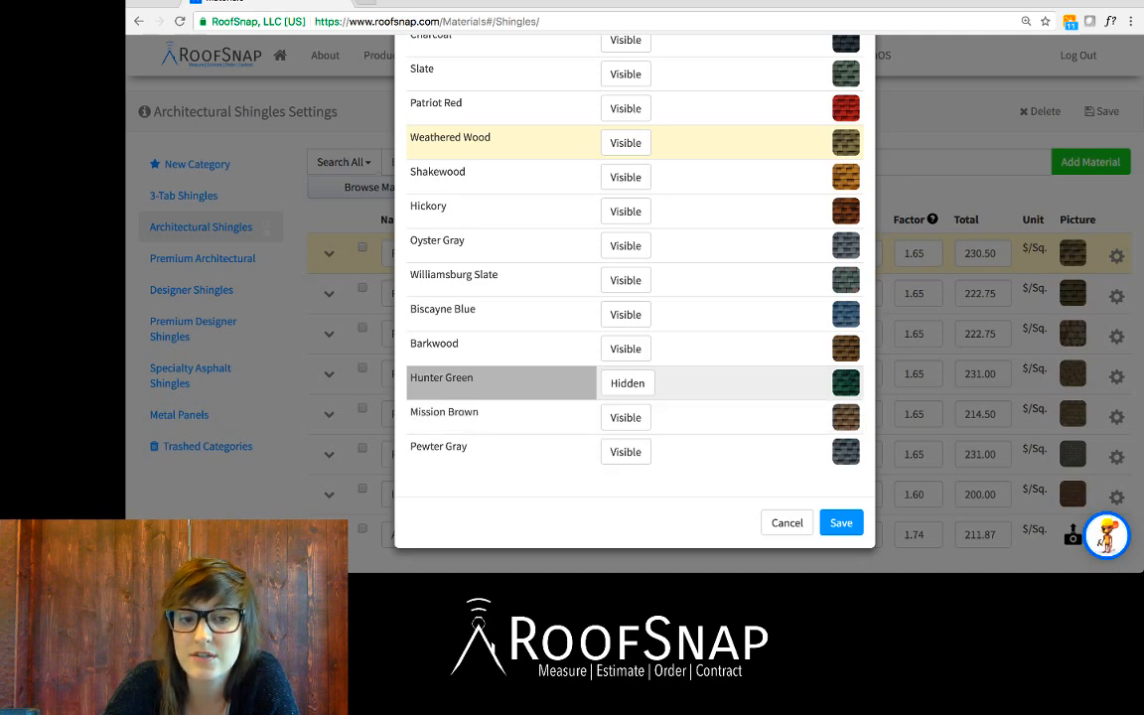
left_click(628, 383)
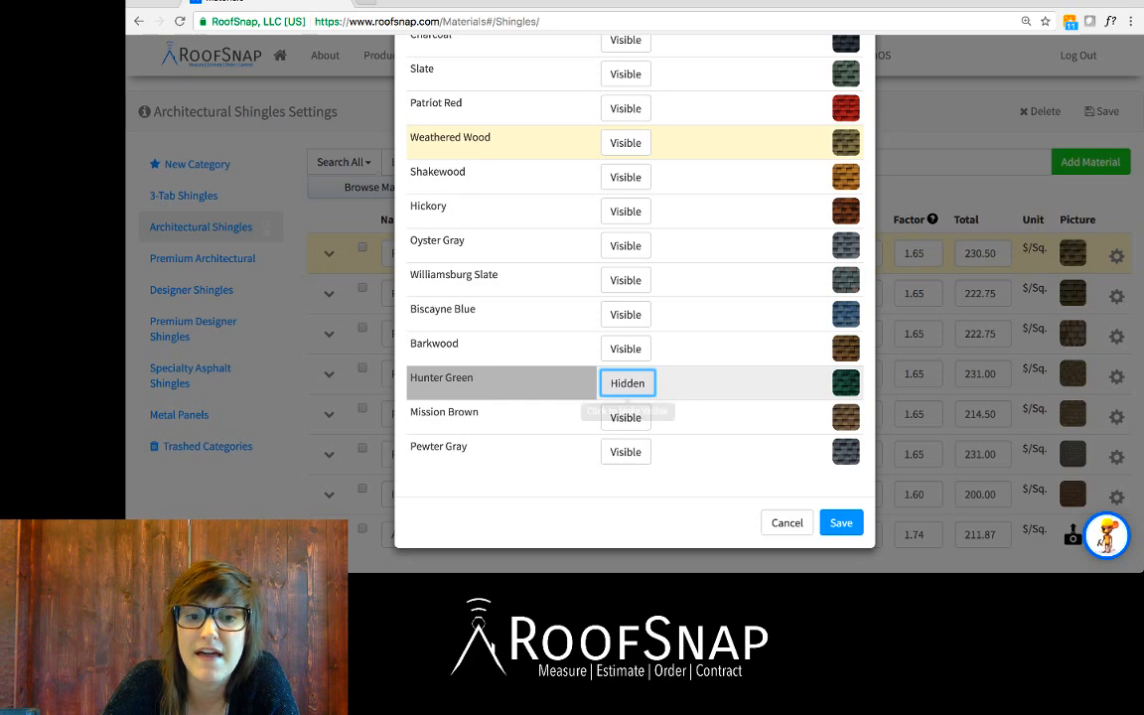
left_click(627, 383)
- Examine the image file and color name options for adding a new color to the shingles
scroll(635, 387, "up", 8)
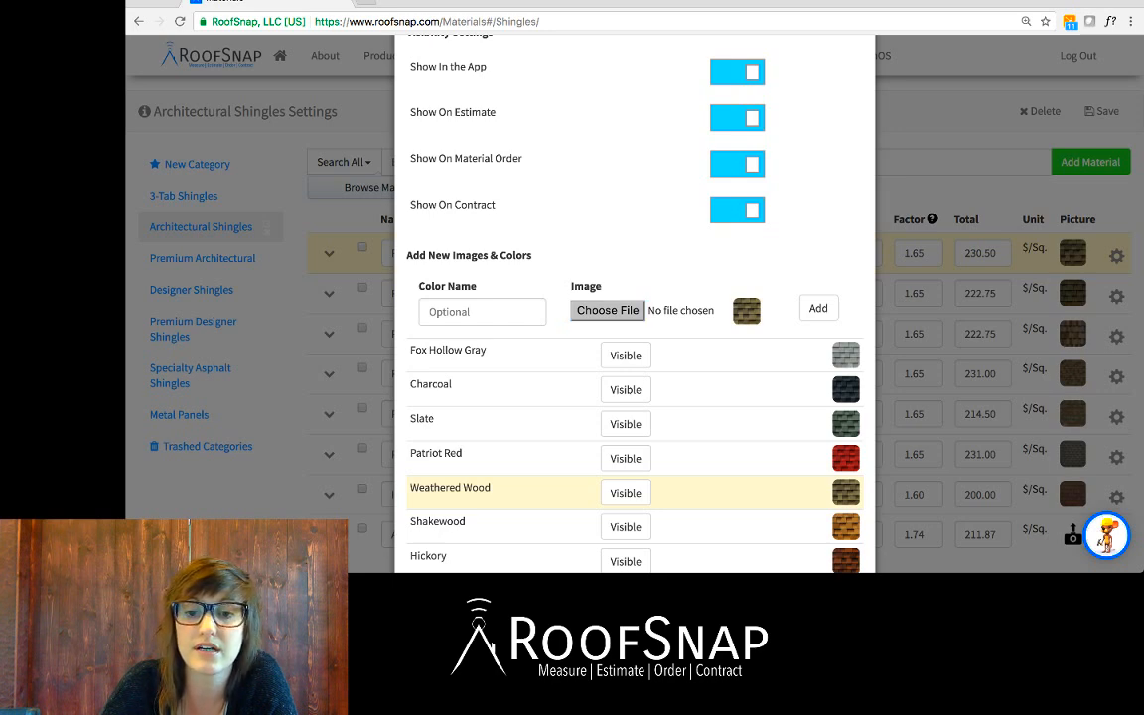
left_click(607, 310)
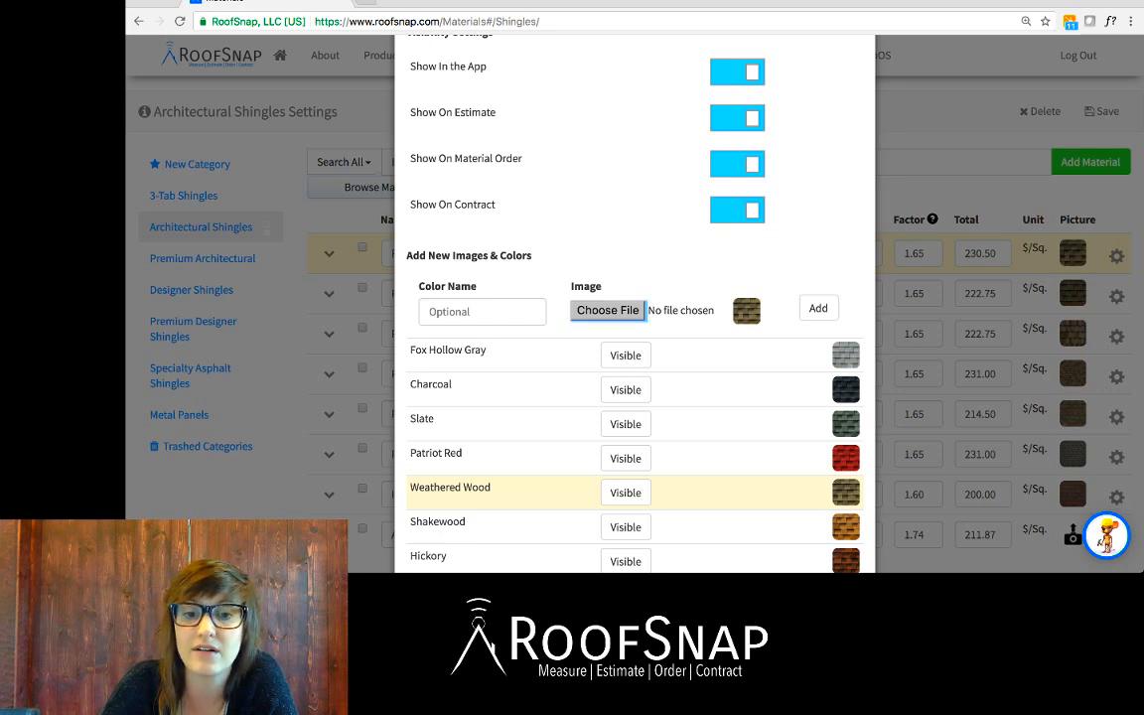
left_click(482, 312)
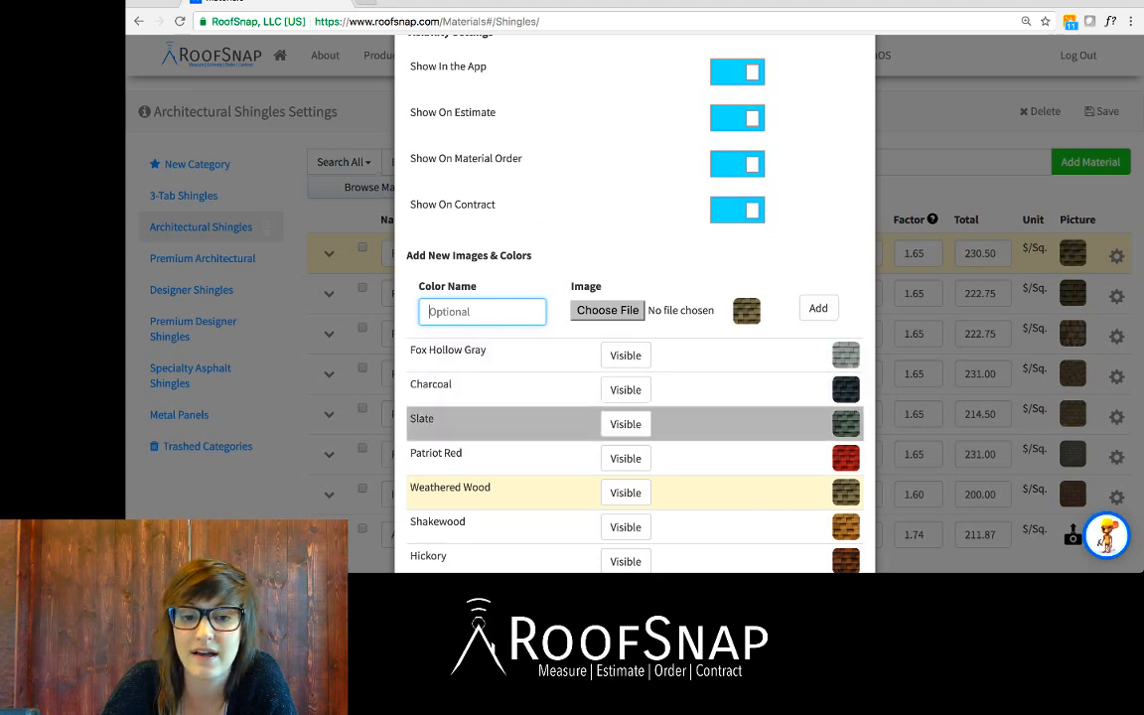
- Look over the rest of the shingles' color list and close the item settings without saving
scroll(695, 427, "down", 5)
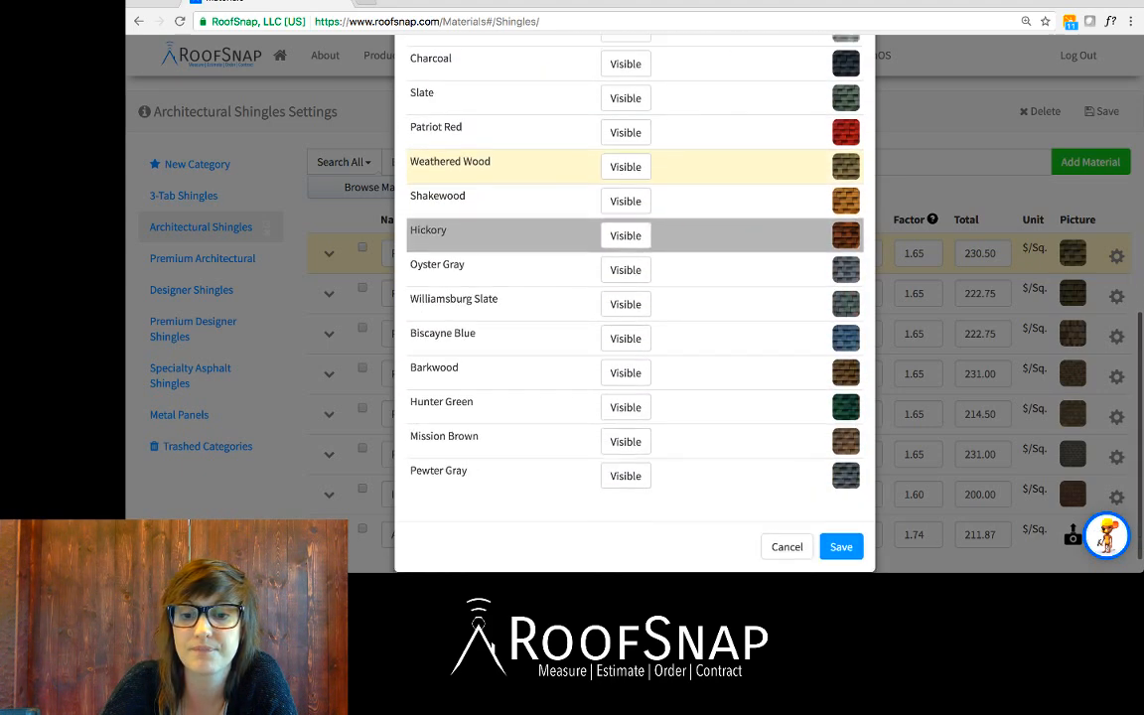
scroll(695, 422, "down", 1)
scroll(695, 422, "up", 1)
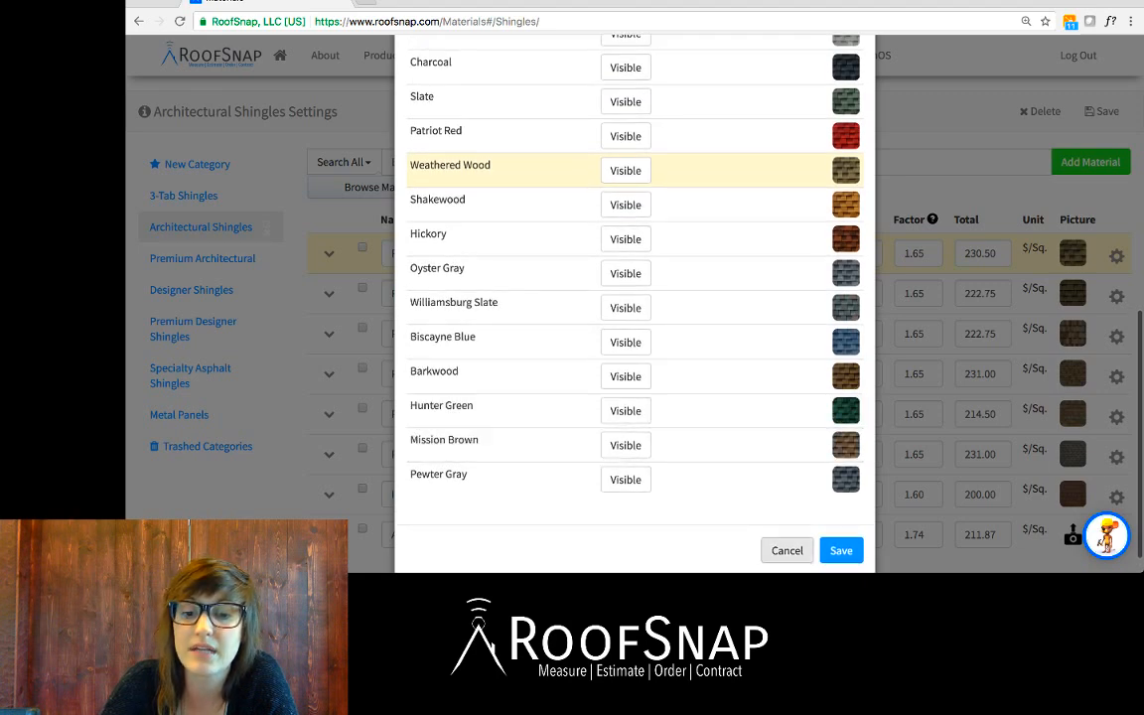
left_click(786, 550)
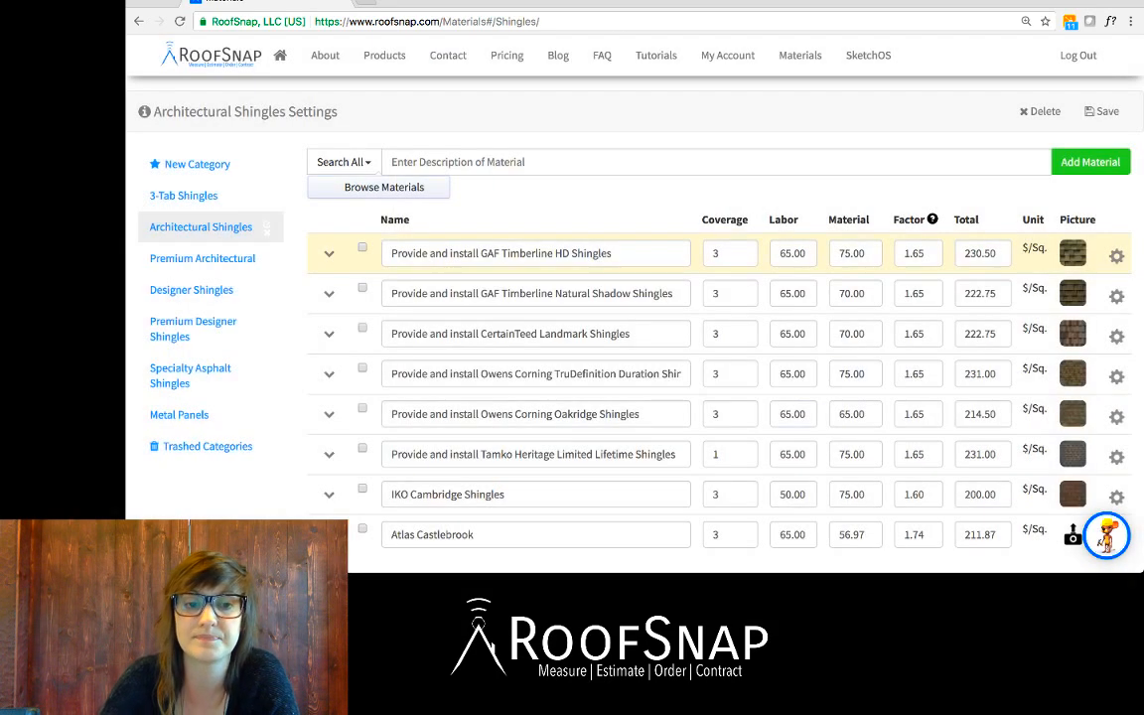
- Search the material library for "gaf", browse the matching products and add GAF Royal Sovereign Ridge to the Architectural Shingles category
left_click(556, 162)
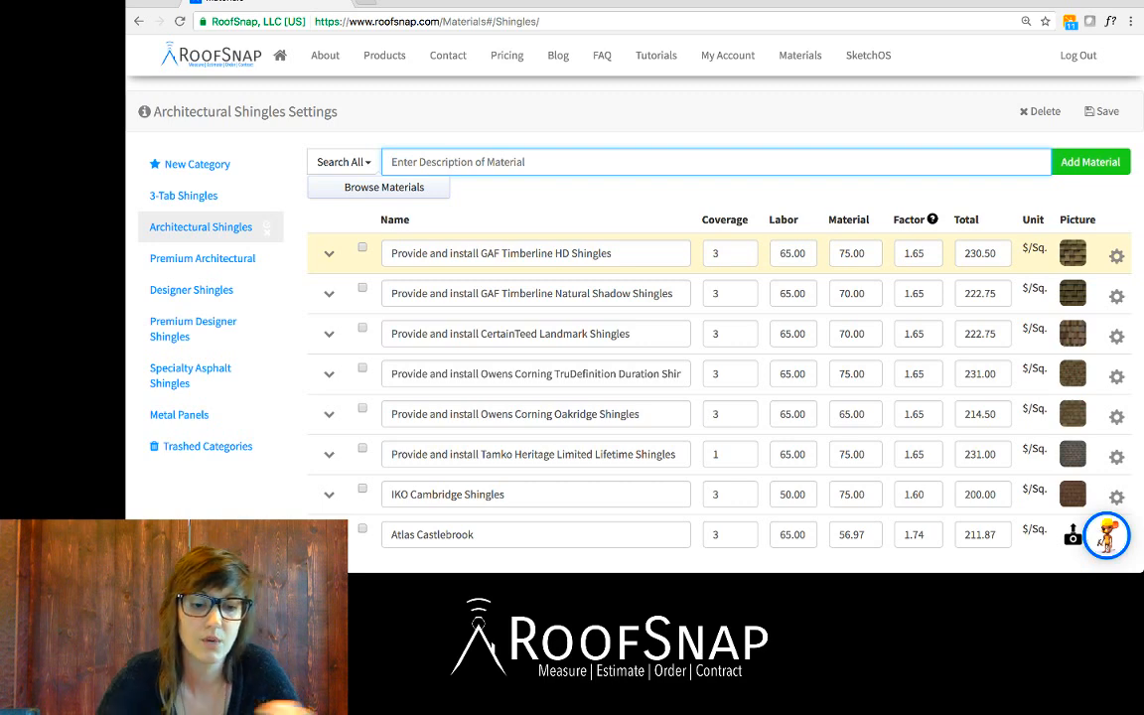
type("gaf")
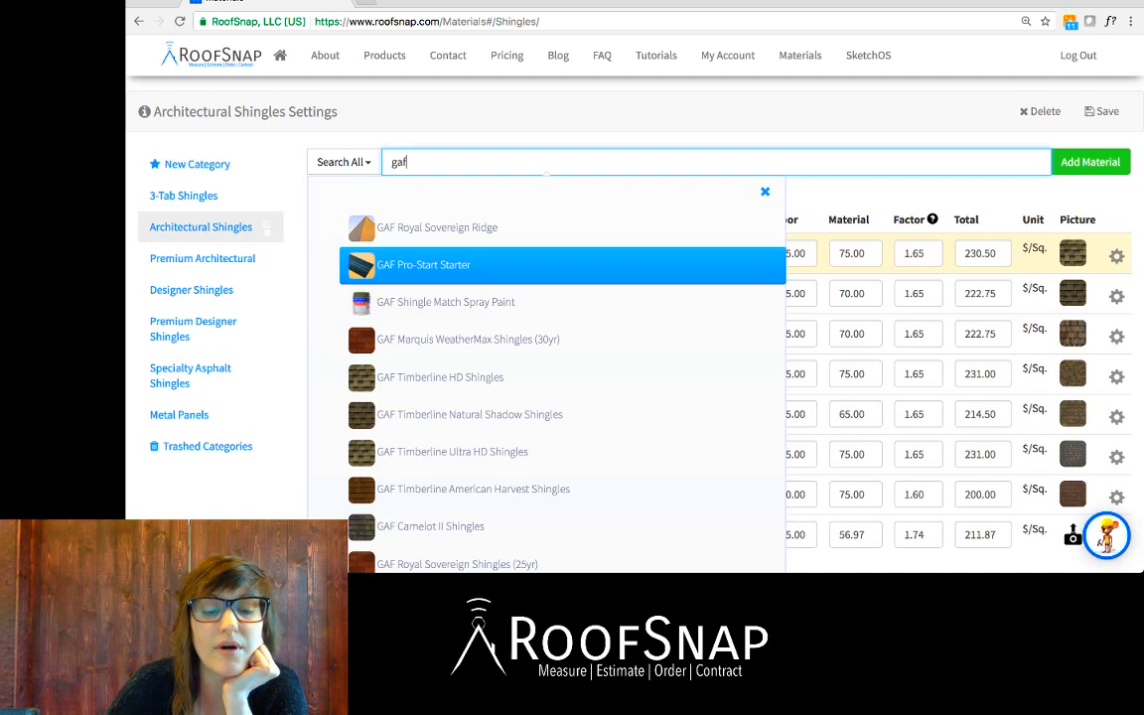
scroll(546, 348, "down", 3)
scroll(562, 317, "down", 10)
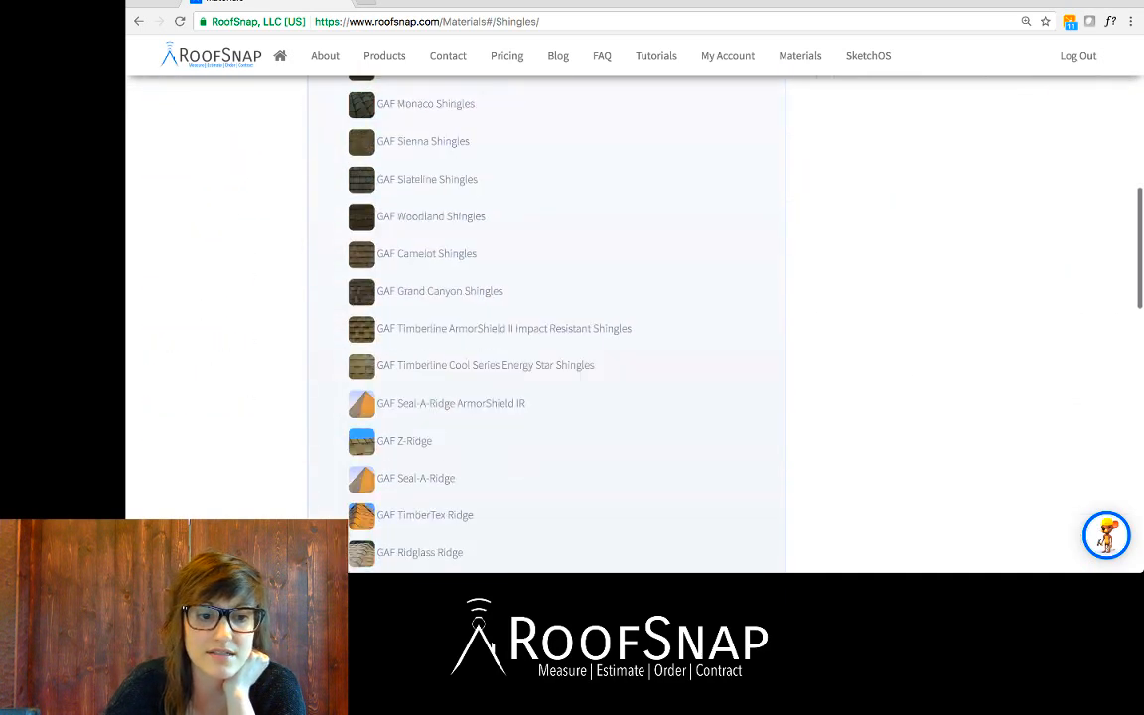
scroll(562, 248, "down", 10)
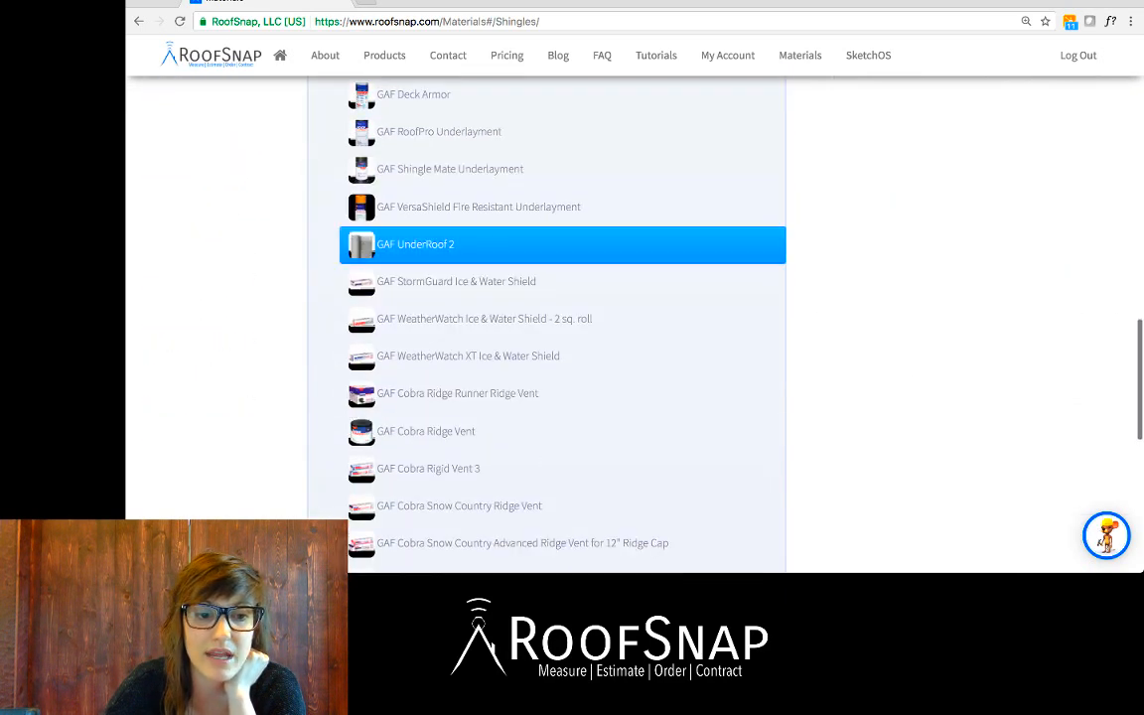
scroll(562, 235, "down", 4)
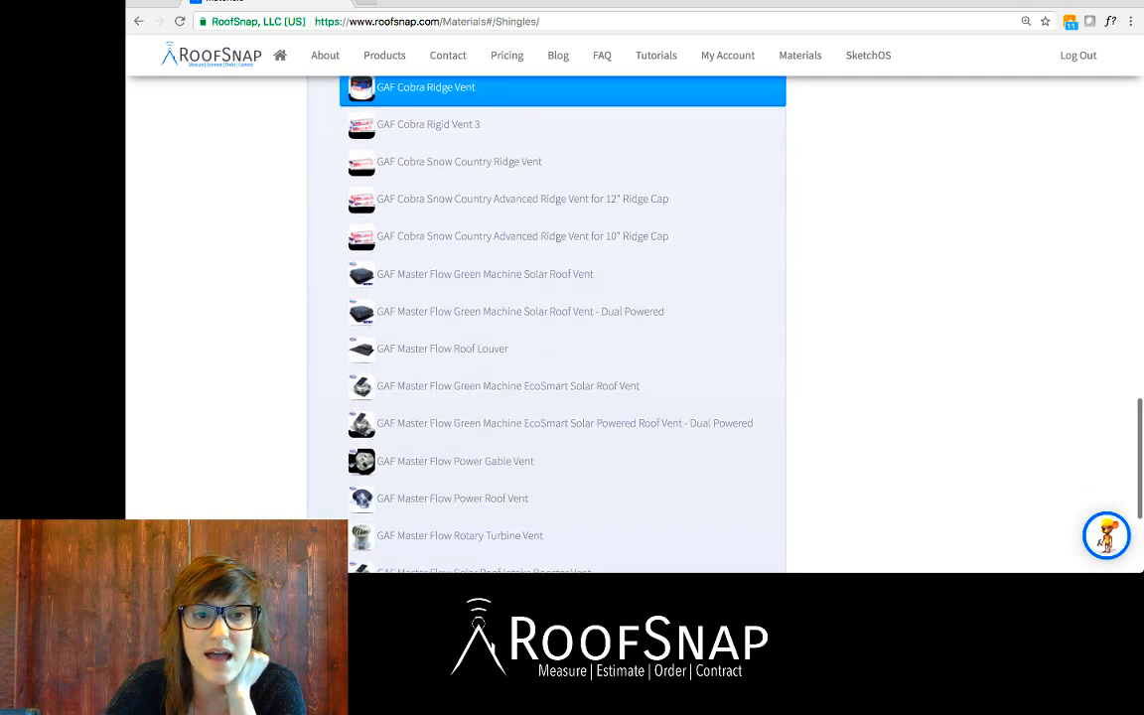
scroll(561, 248, "down", 2)
scroll(562, 248, "up", 4)
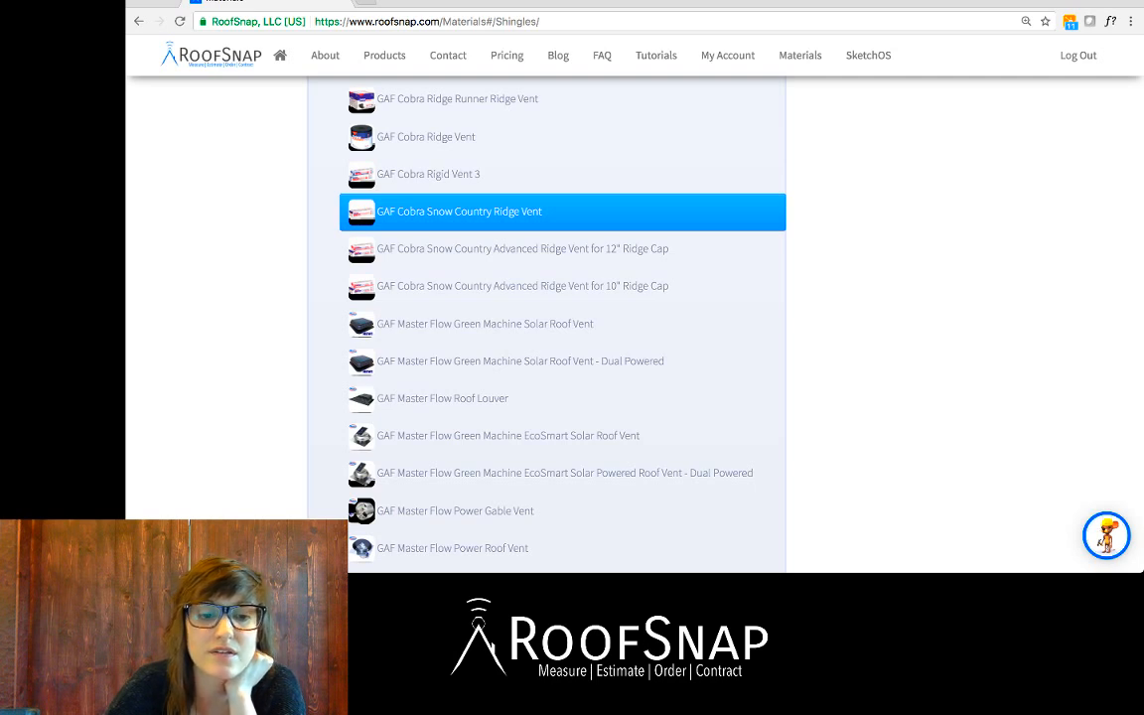
scroll(562, 318, "up", 10)
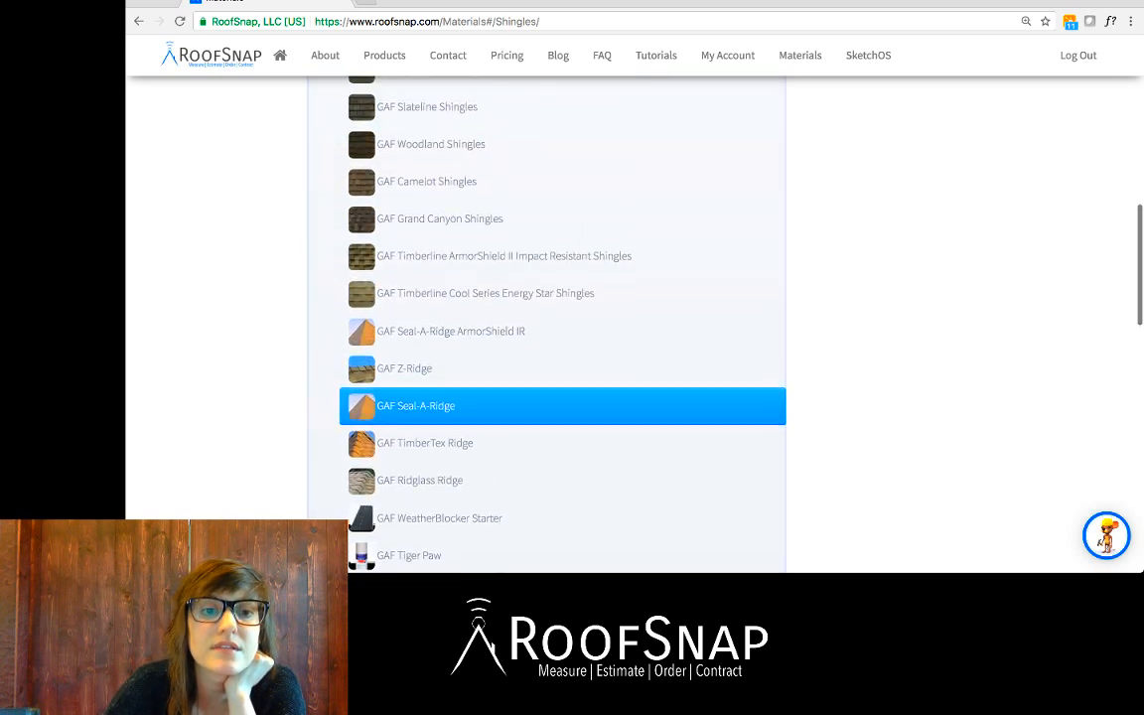
scroll(561, 327, "up", 2)
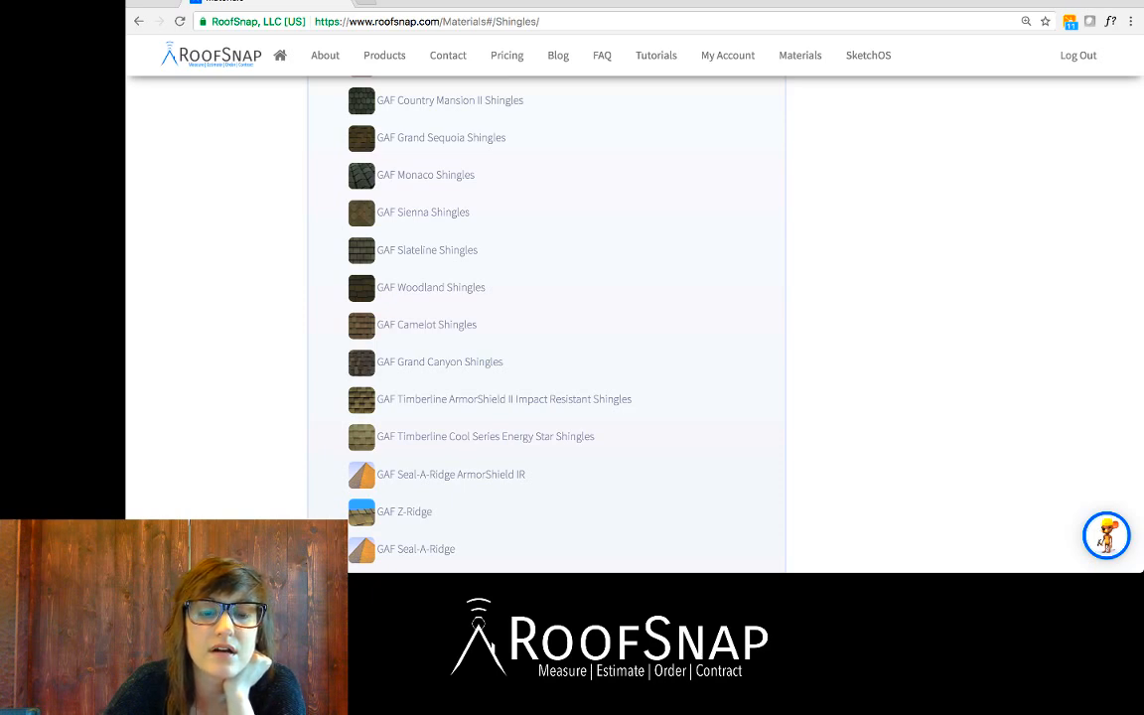
scroll(562, 318, "up", 10)
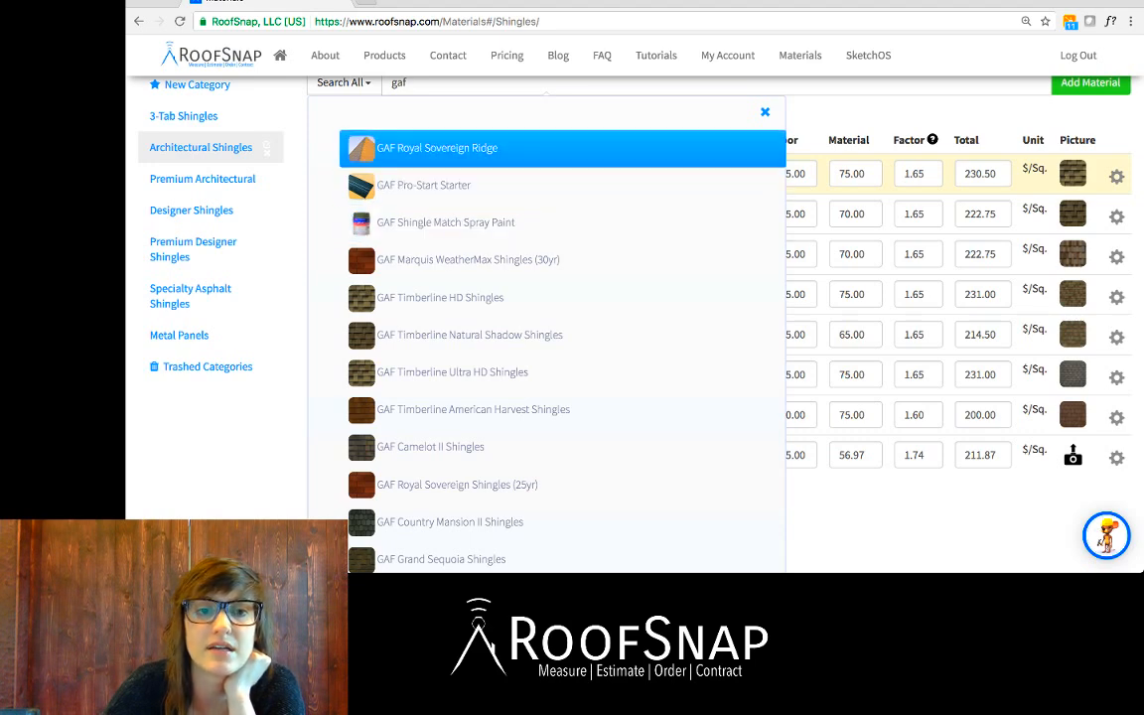
key("Return")
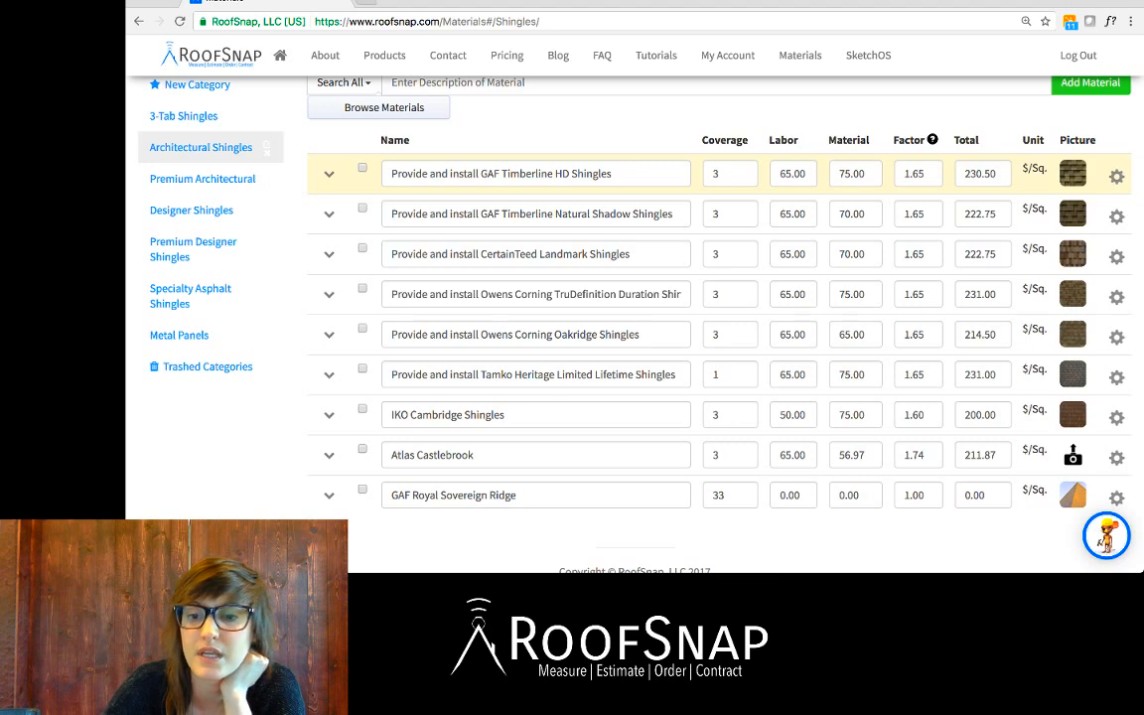
mouse_move(1072, 494)
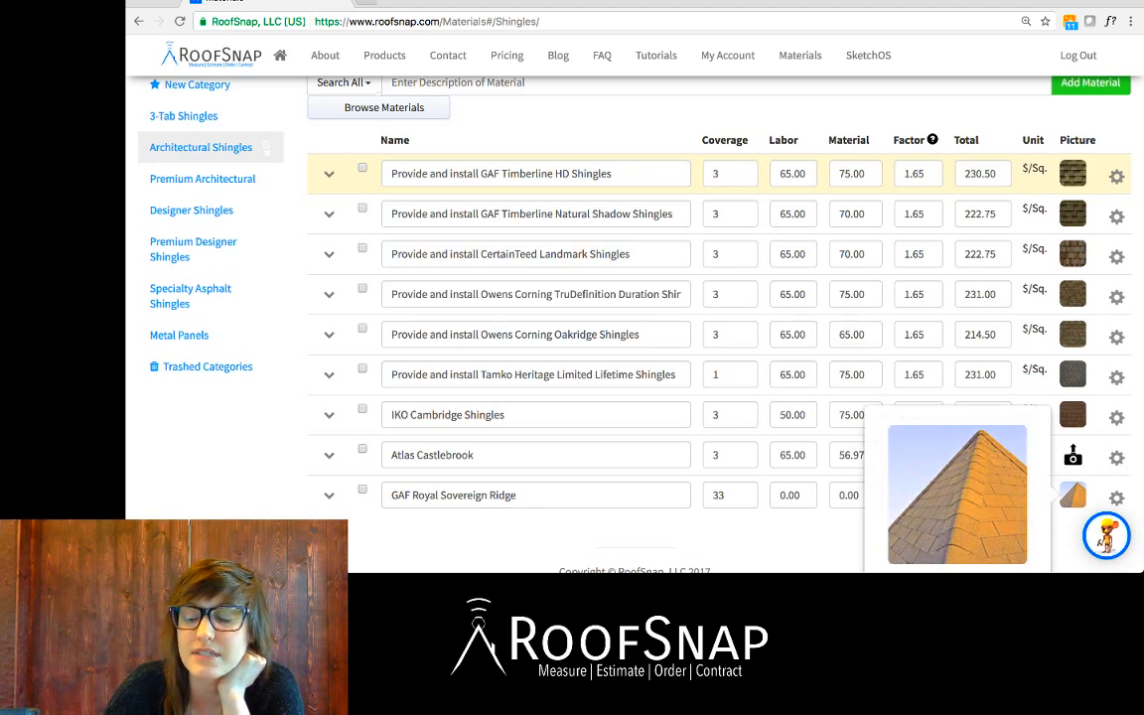
- Rename the newly added GAF Royal Sovereign Ridge item as Generic Ridge
left_click_drag(521, 494, 389, 495)
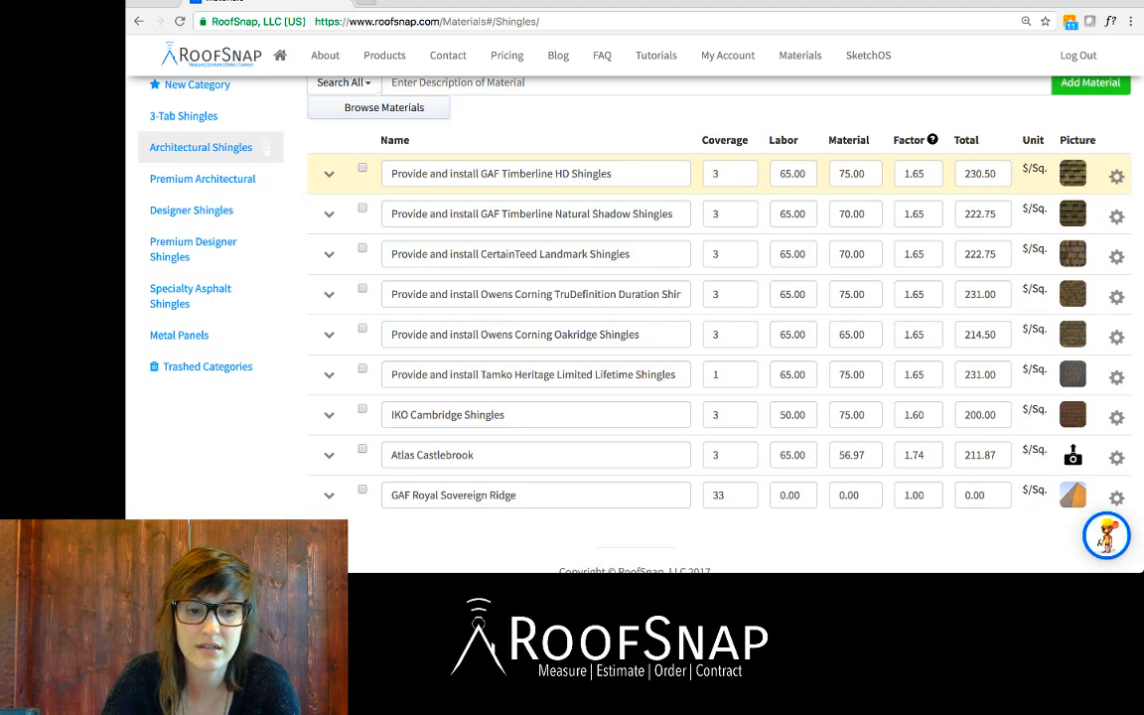
left_click(520, 494)
key("BackSpace")
key("BackSpace")
key("BackSpace")
key("BackSpace")
key("BackSpace")
key("BackSpace")
key("BackSpace")
key("BackSpace")
key("BackSpace")
key("BackSpace")
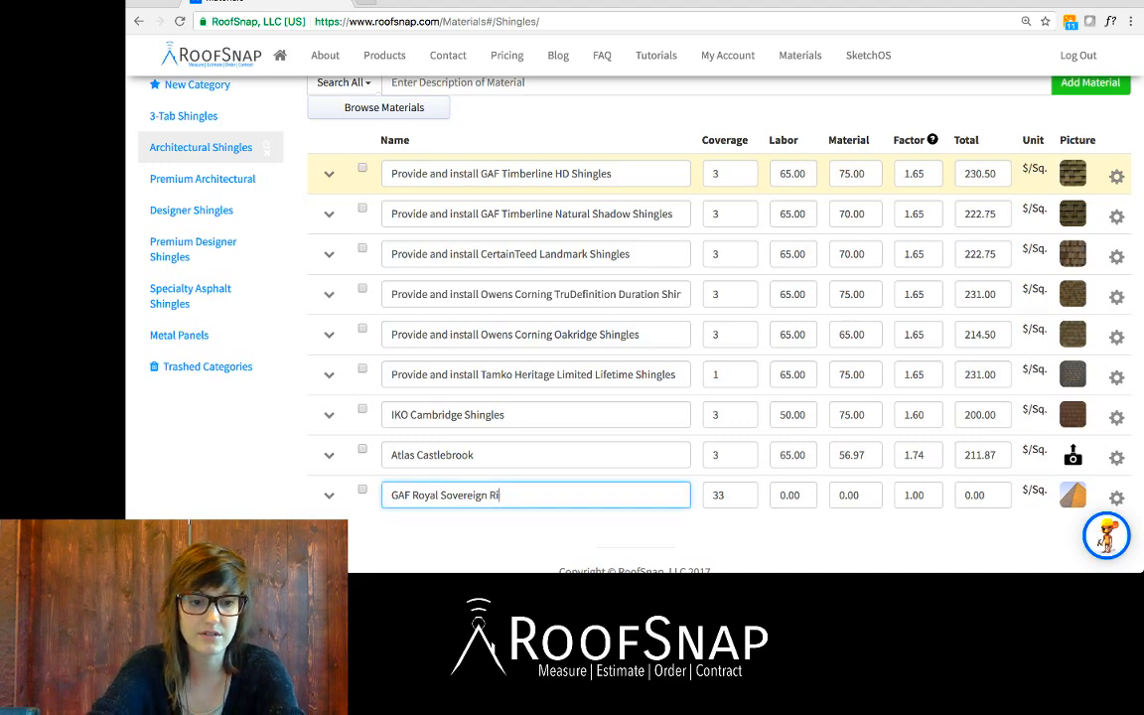
key("BackSpace")
key("BackSpace")
key("BackSpace")
key("BackSpace")
key("BackSpace")
key("BackSpace")
key("BackSpace")
key("BackSpace")
key("BackSpace")
key("BackSpace")
key("BackSpace")
key("BackSpace")
key("BackSpace")
key("BackSpace")
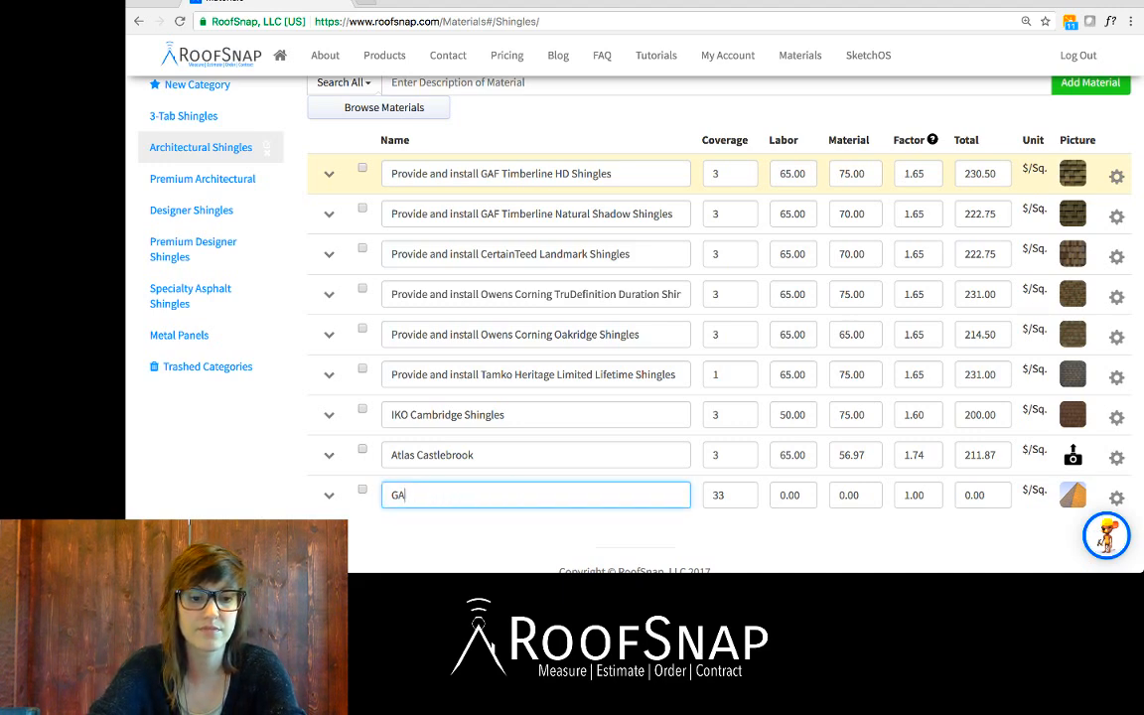
type("eneric ")
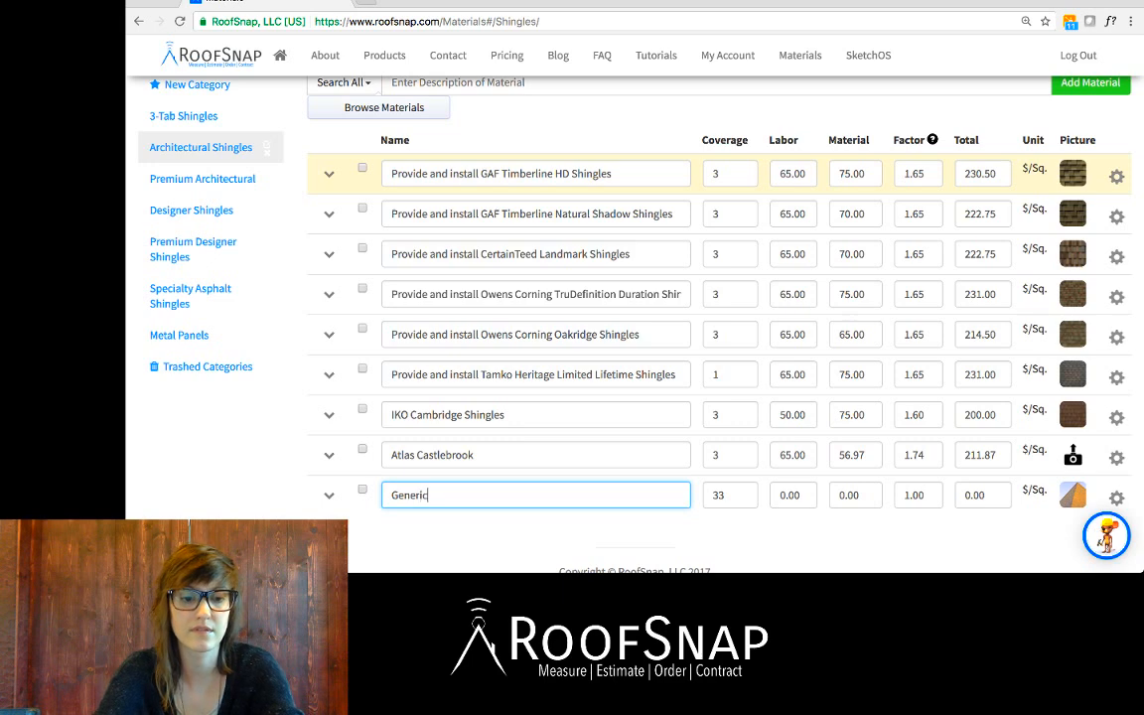
type("Ridge")
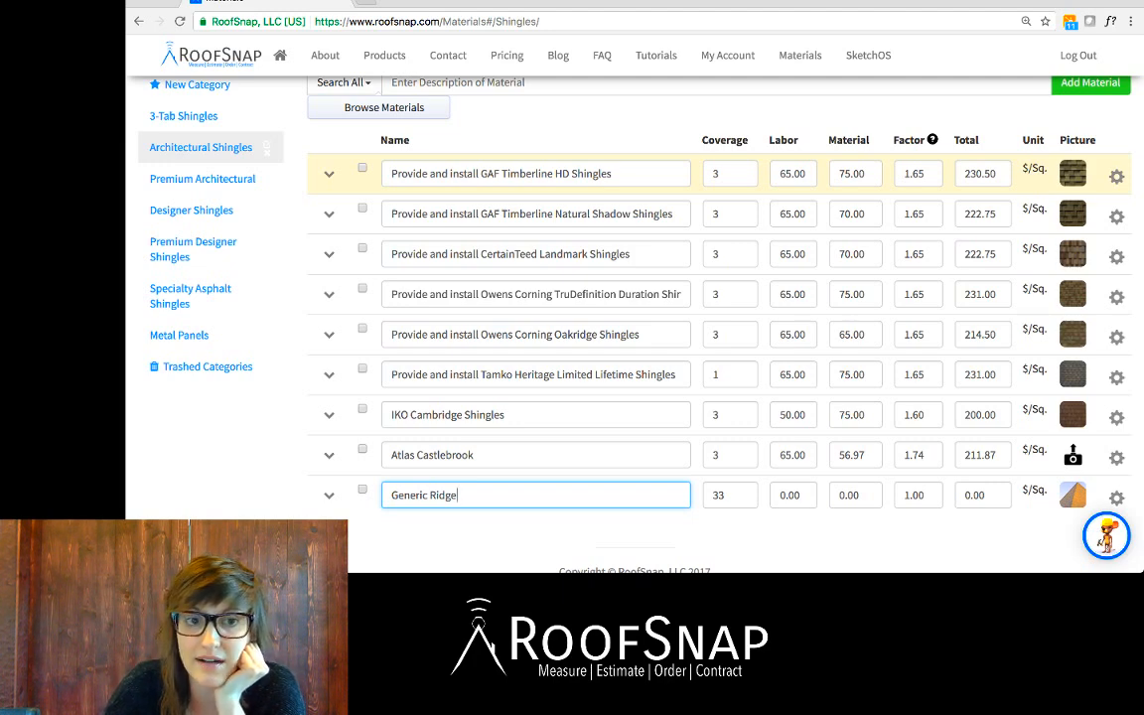
scroll(636, 324, "up", 2)
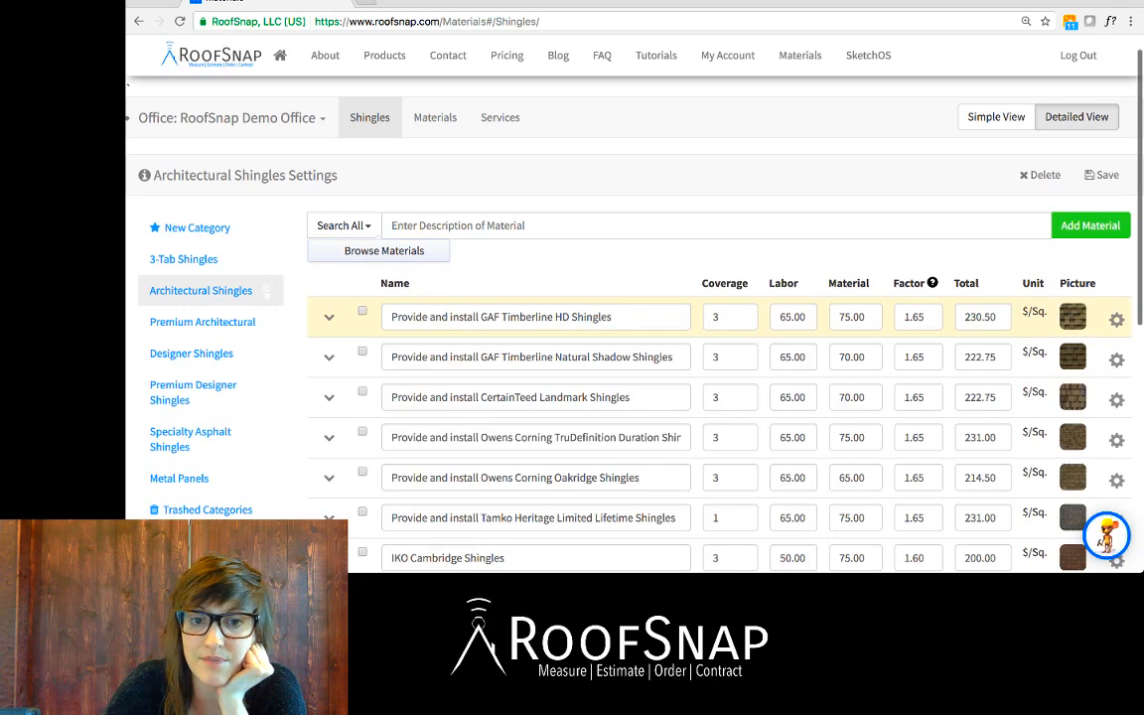
scroll(635, 324, "down", 6)
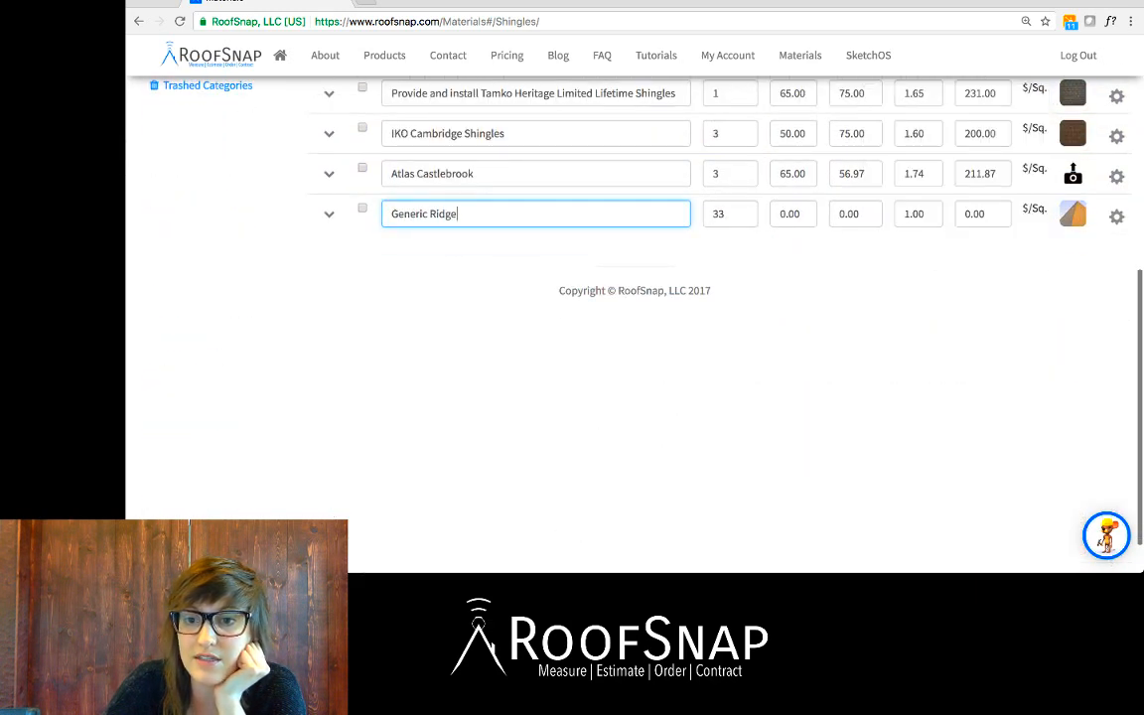
mouse_move(1072, 174)
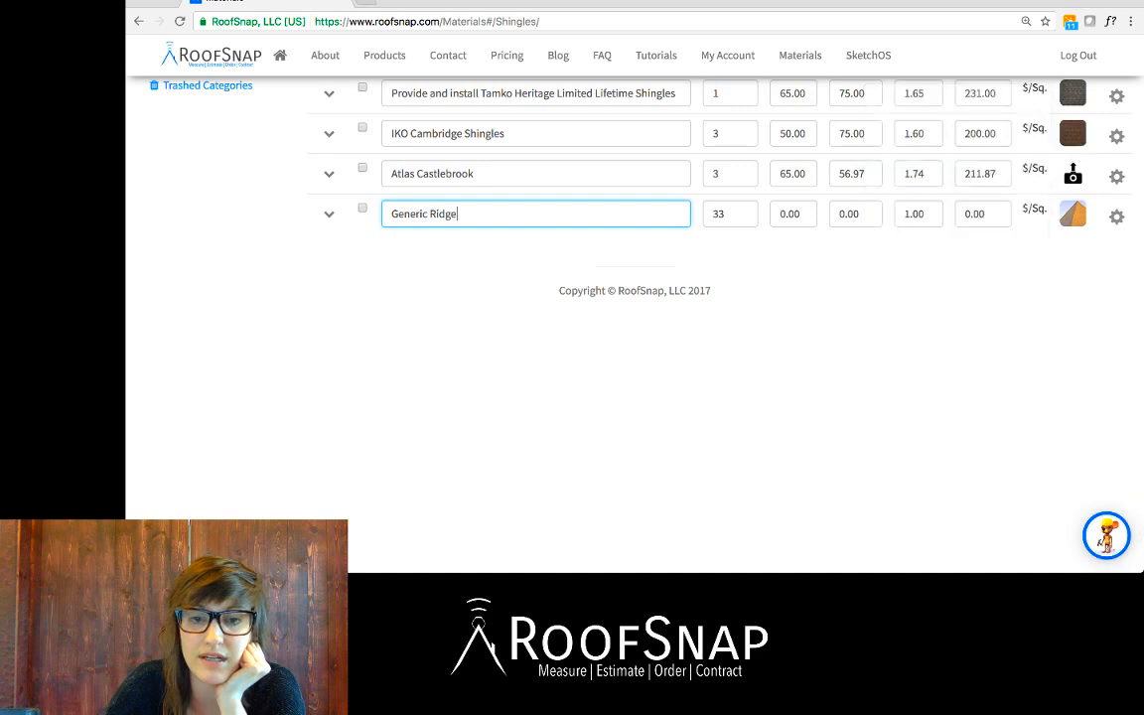
key("Return")
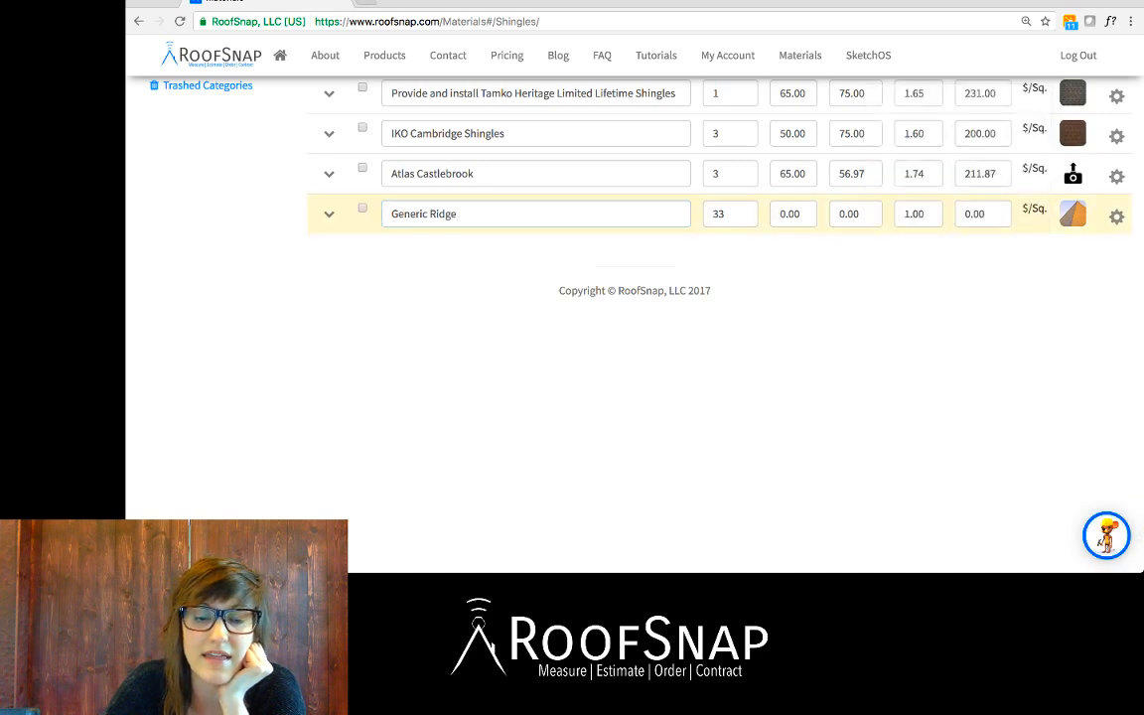
- Open the demo office's Materials section and review the unit and total price of the 7/16" OSB sheet under Roof Decking
scroll(635, 298, "up", 1)
scroll(635, 297, "up", 1)
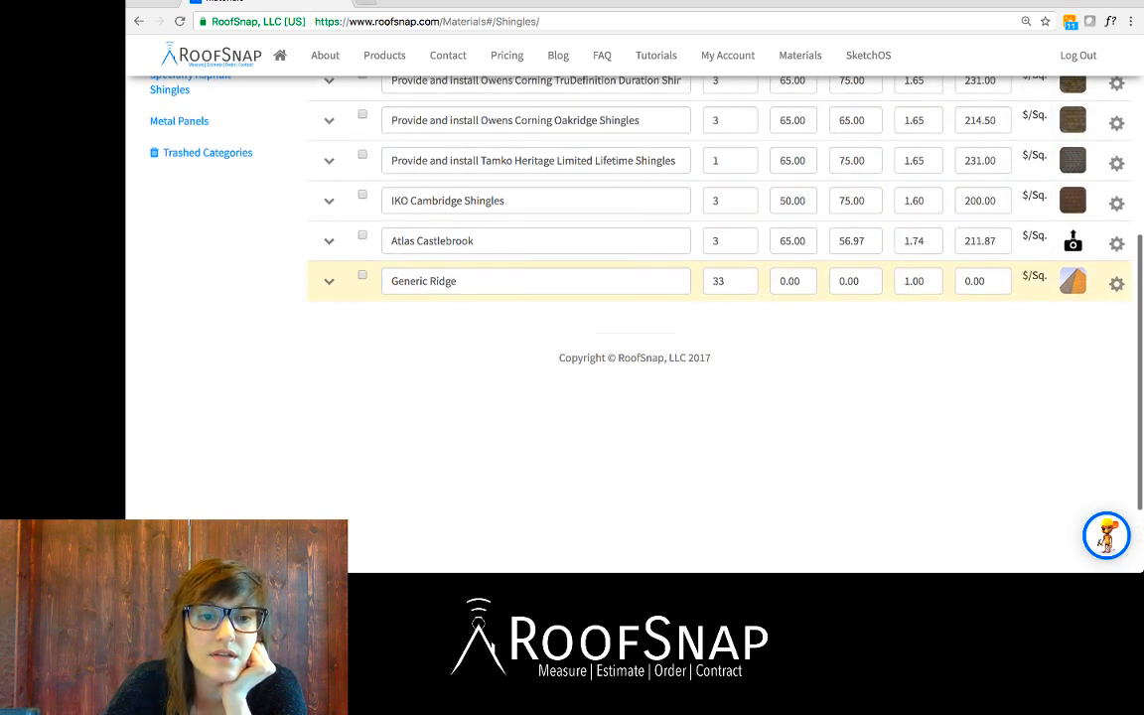
scroll(635, 298, "up", 8)
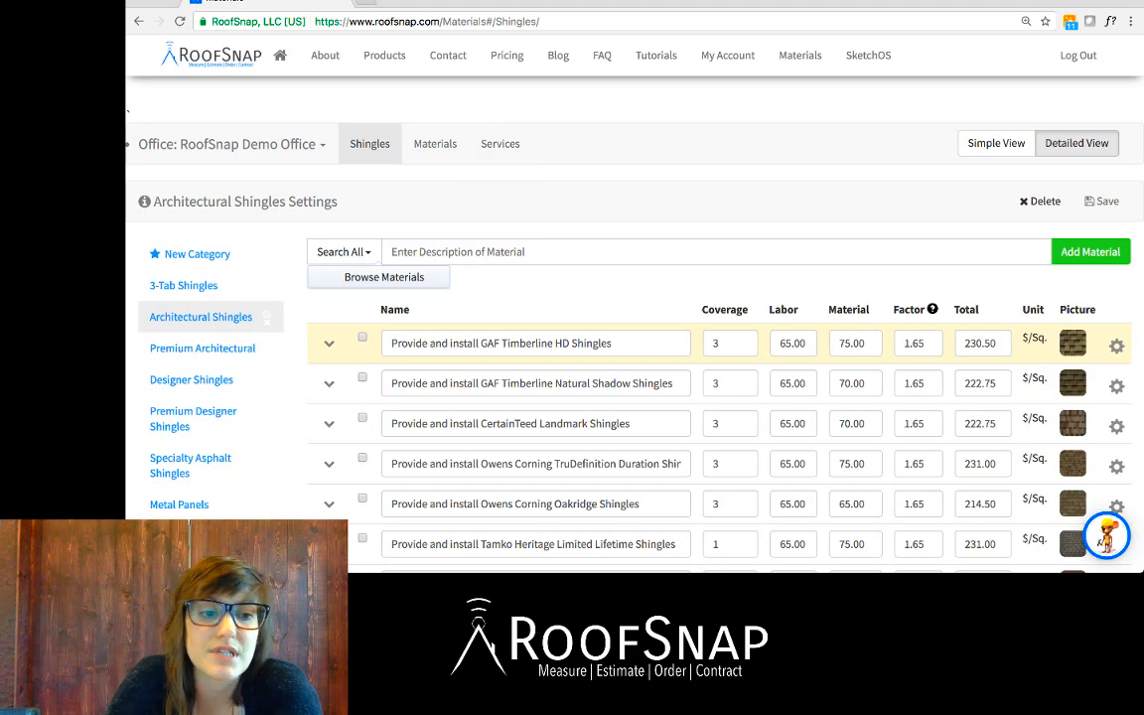
scroll(636, 297, "down", 4)
scroll(635, 298, "up", 4)
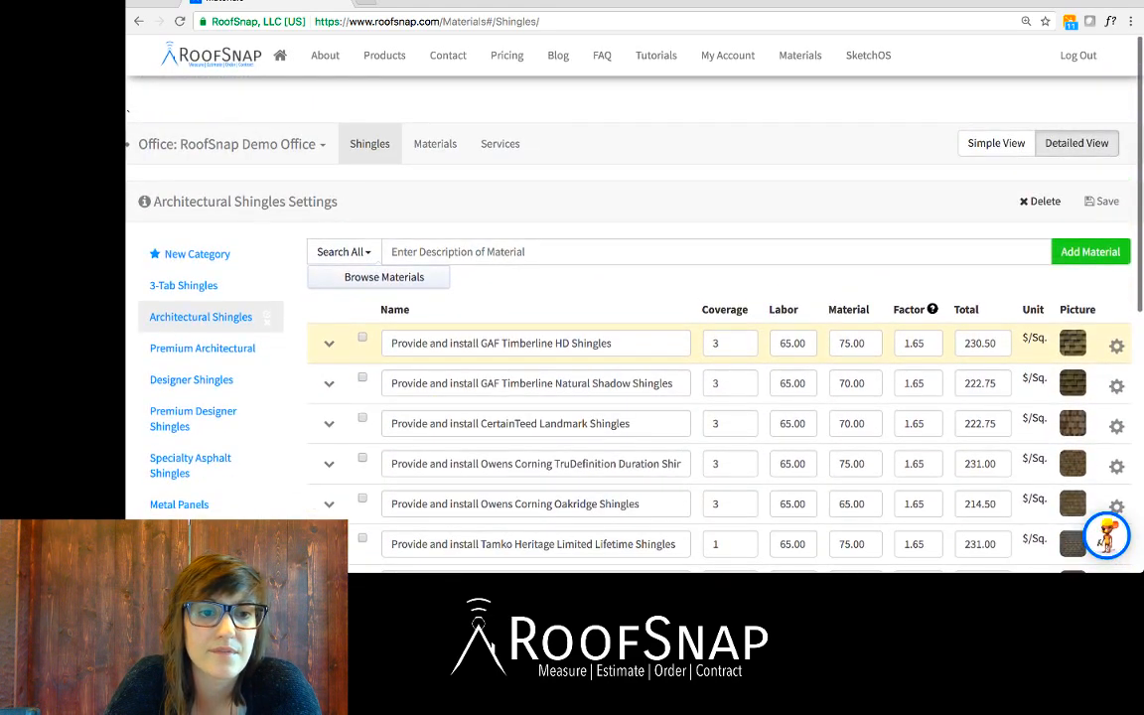
left_click(435, 144)
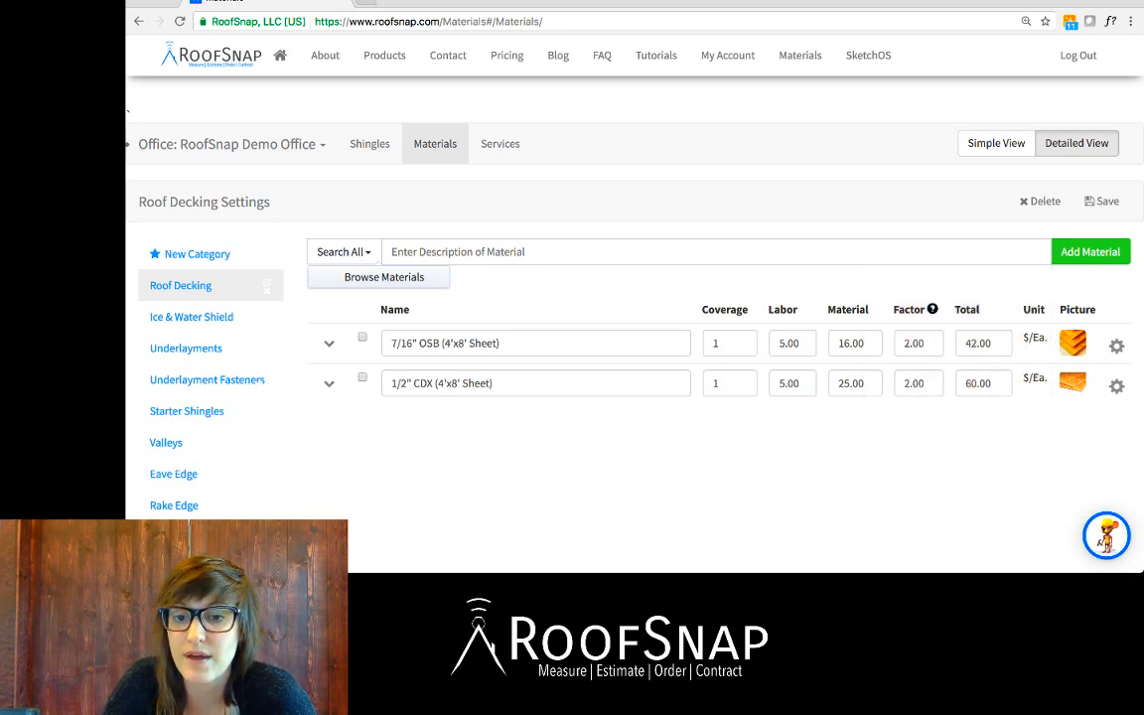
left_click_drag(1023, 338, 1047, 338)
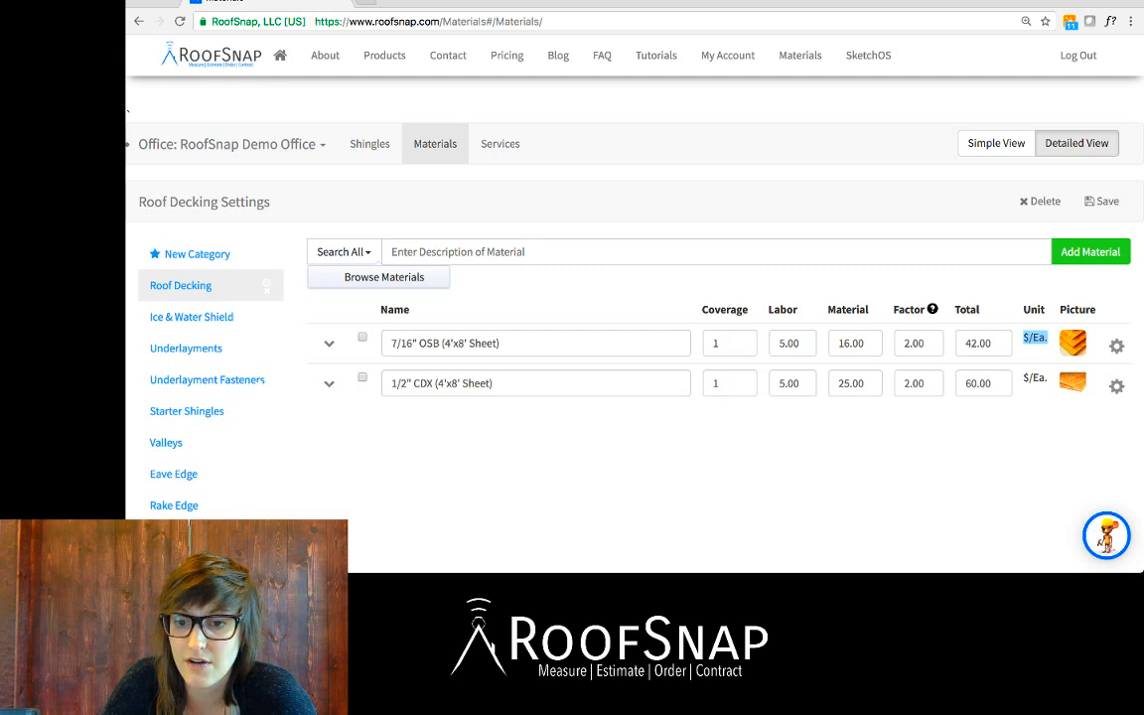
left_click(991, 343)
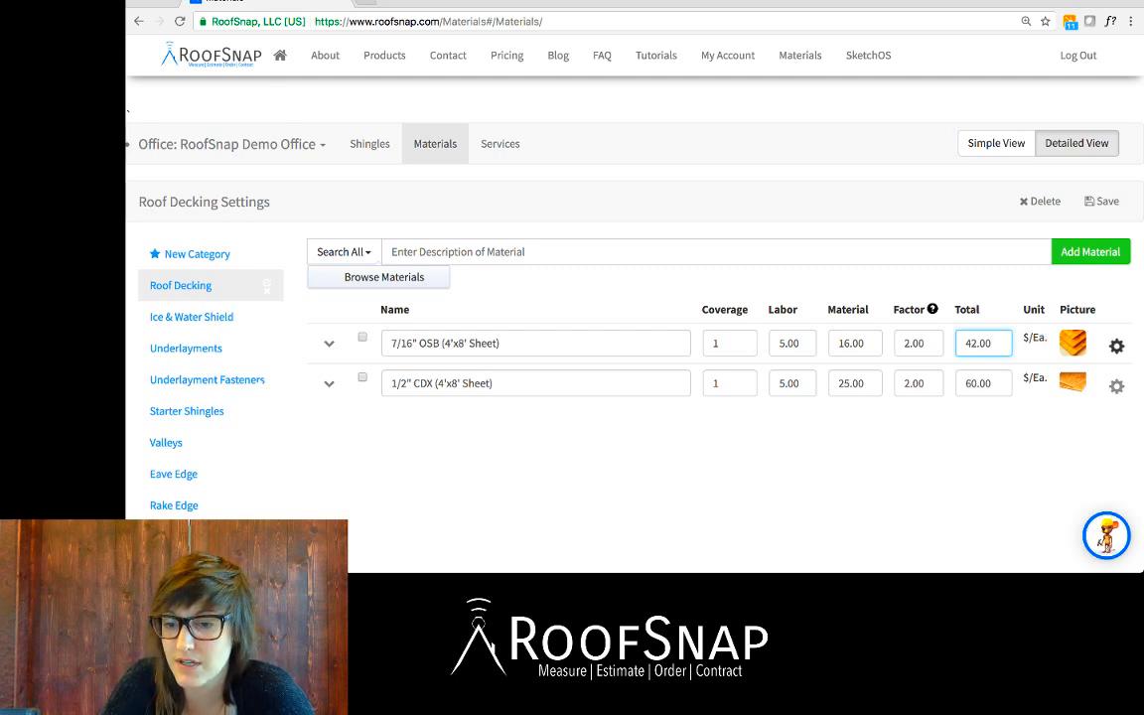
- Review the 7/16" OSB sheet's item settings, including unit description, visibility and image options, and close them without saving
left_click(1116, 345)
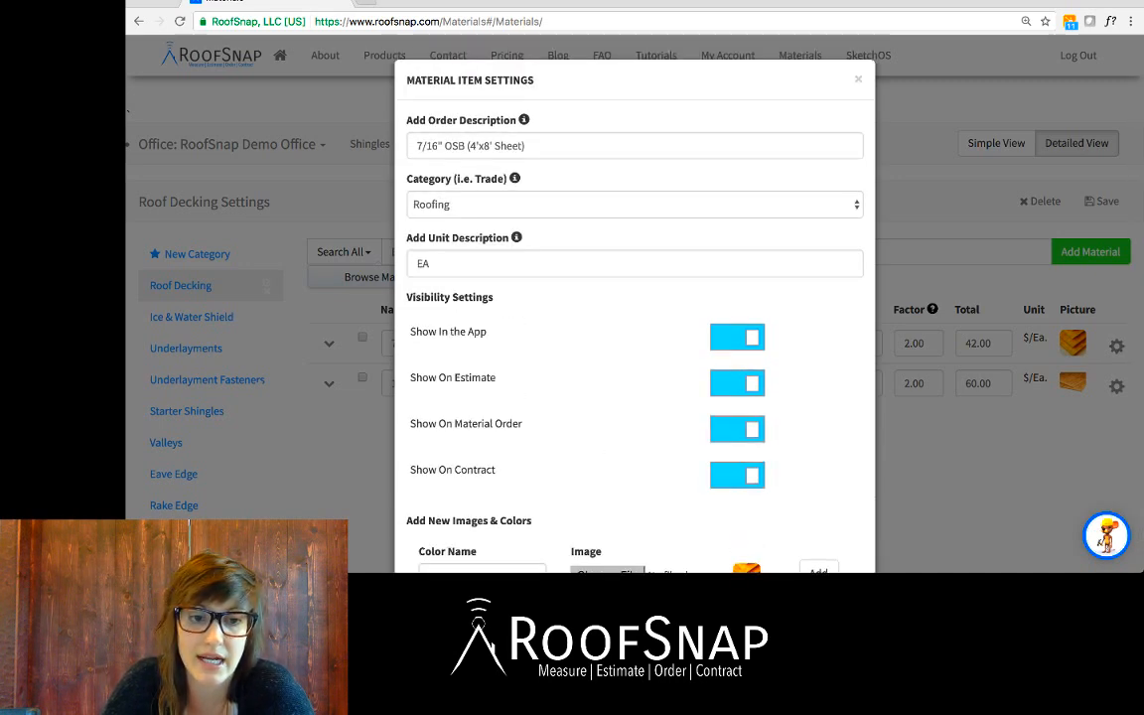
scroll(634, 298, "down", 2)
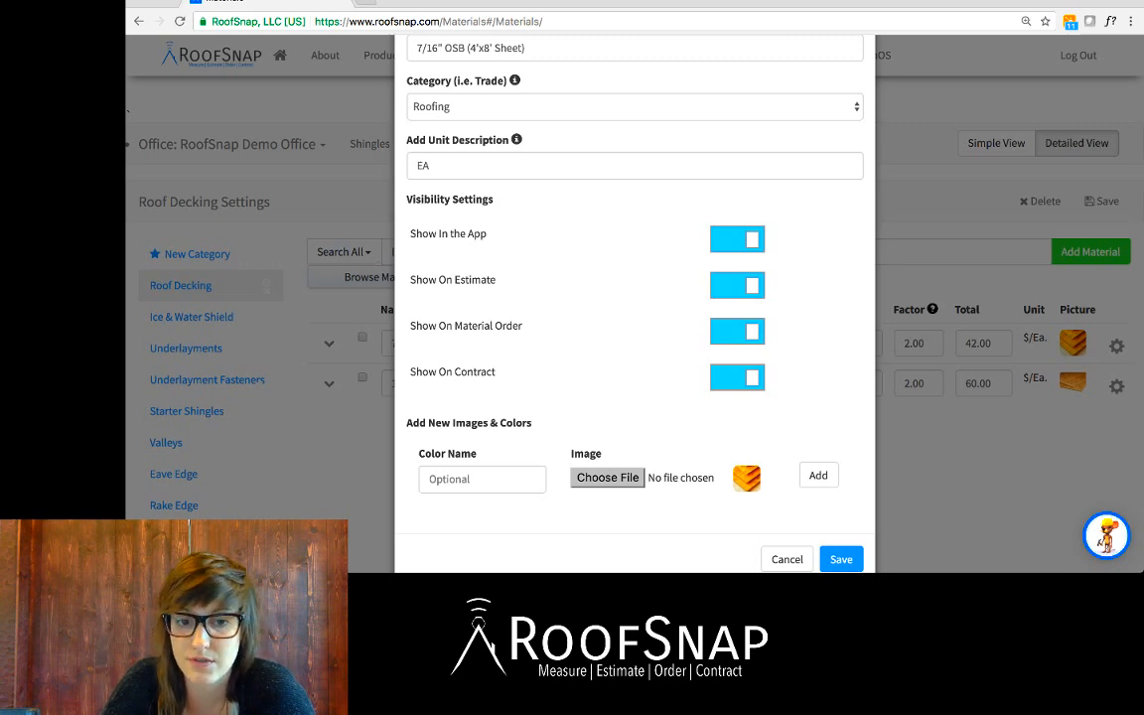
scroll(635, 297, "down", 1)
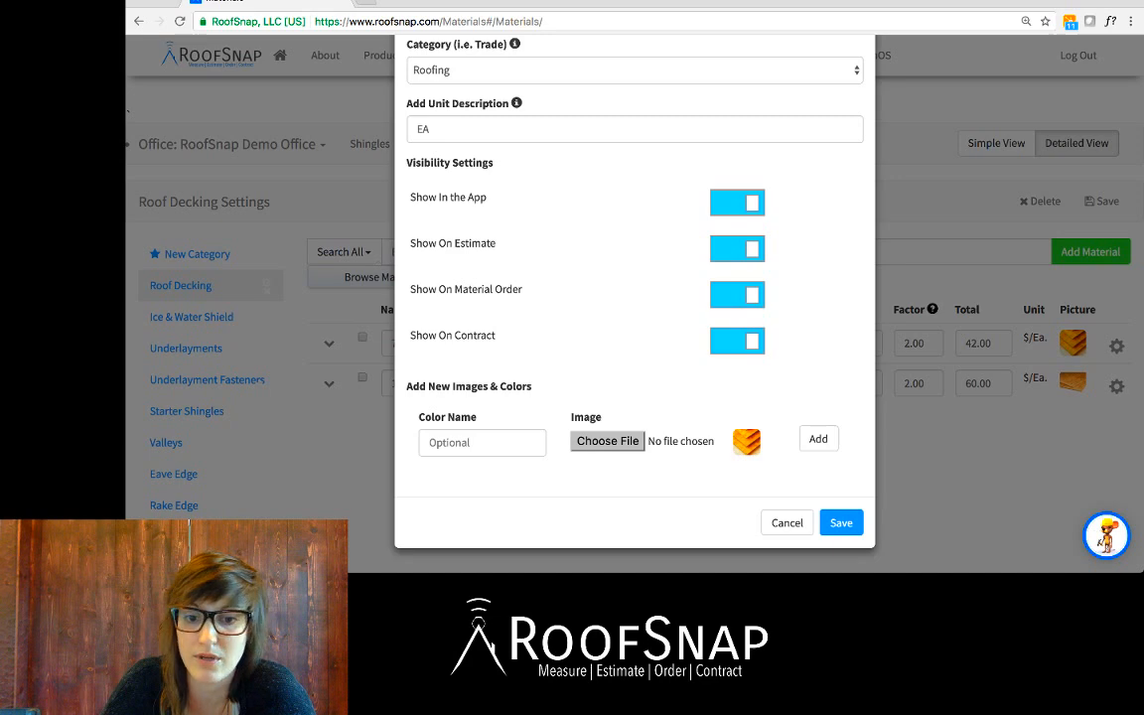
left_click(786, 522)
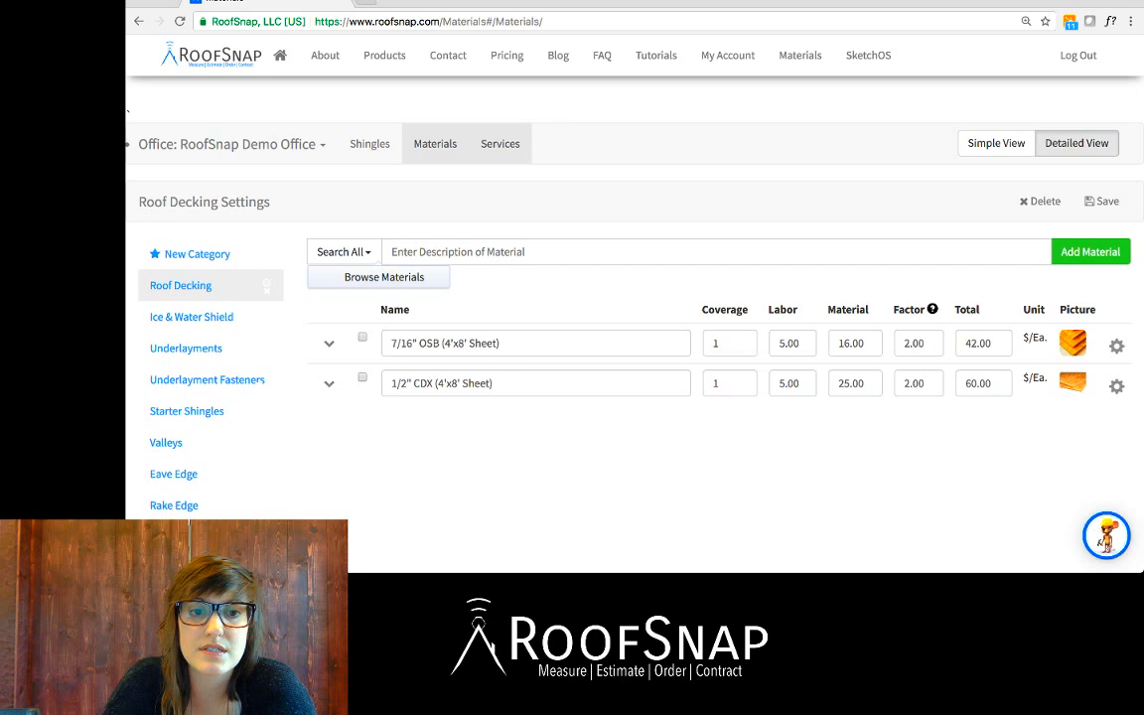
- Open the demo office's Services section and look over the Remove & Dispose Shingles items
left_click(500, 144)
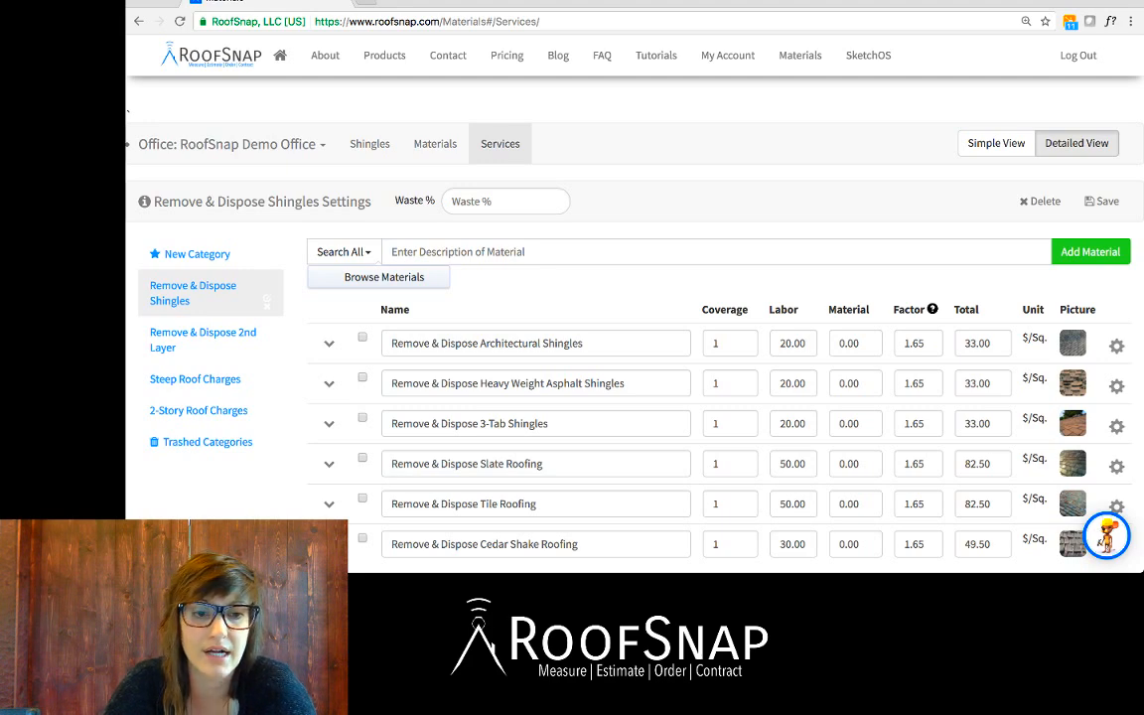
scroll(635, 347, "down", 1)
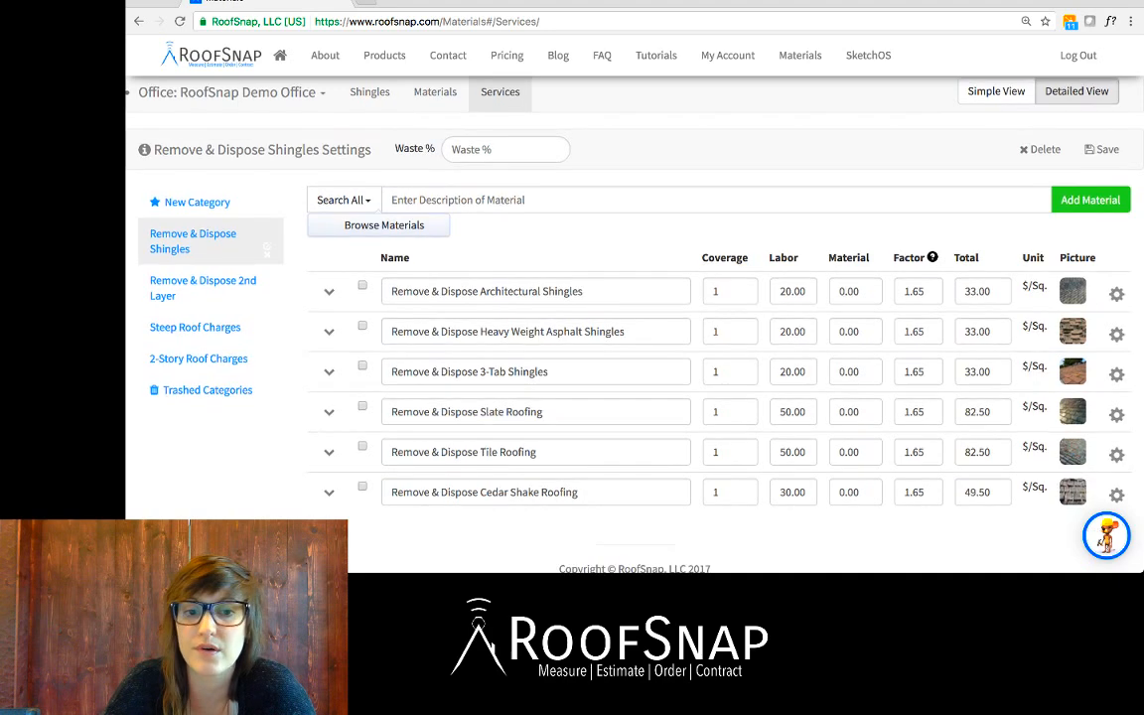
- Review the name, labor, factor and total fields of the Remove & Dispose Architectural Shingles service
left_click(595, 291)
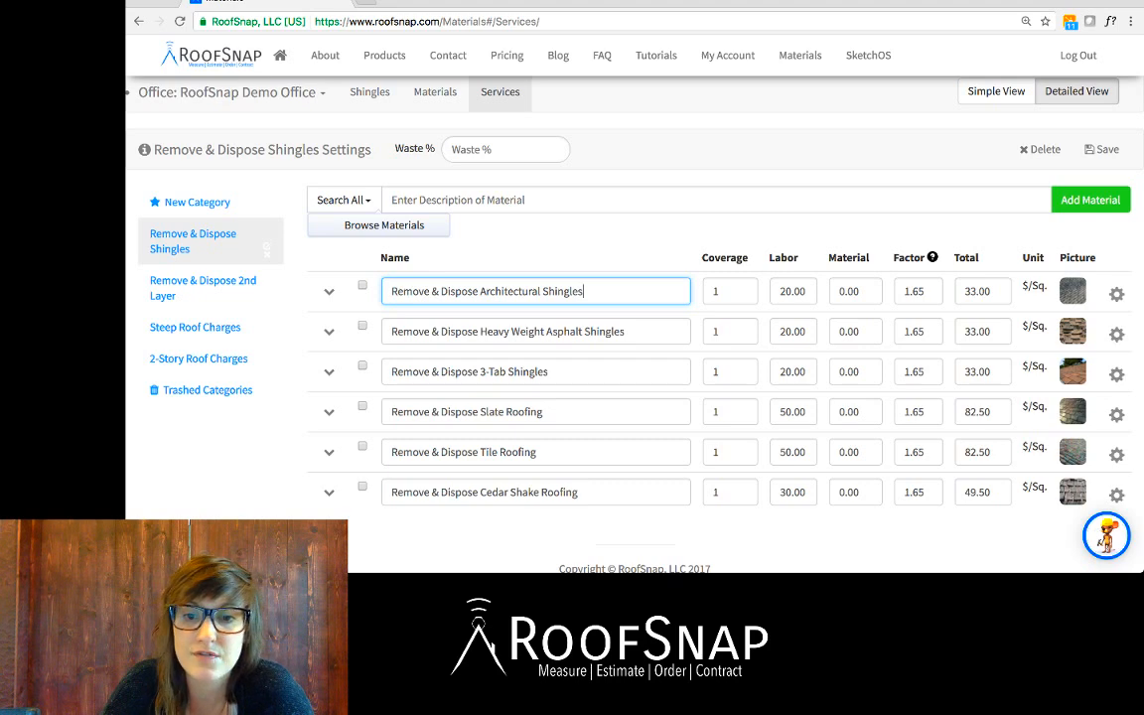
left_click(805, 291)
left_click(906, 291)
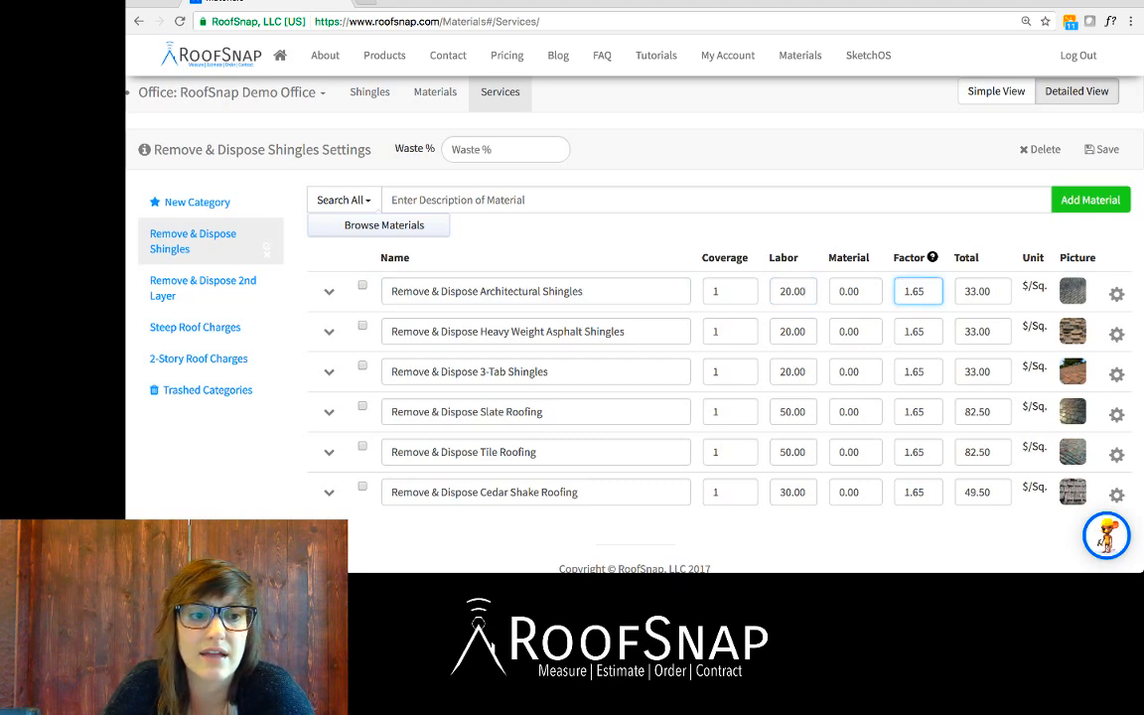
left_click(991, 291)
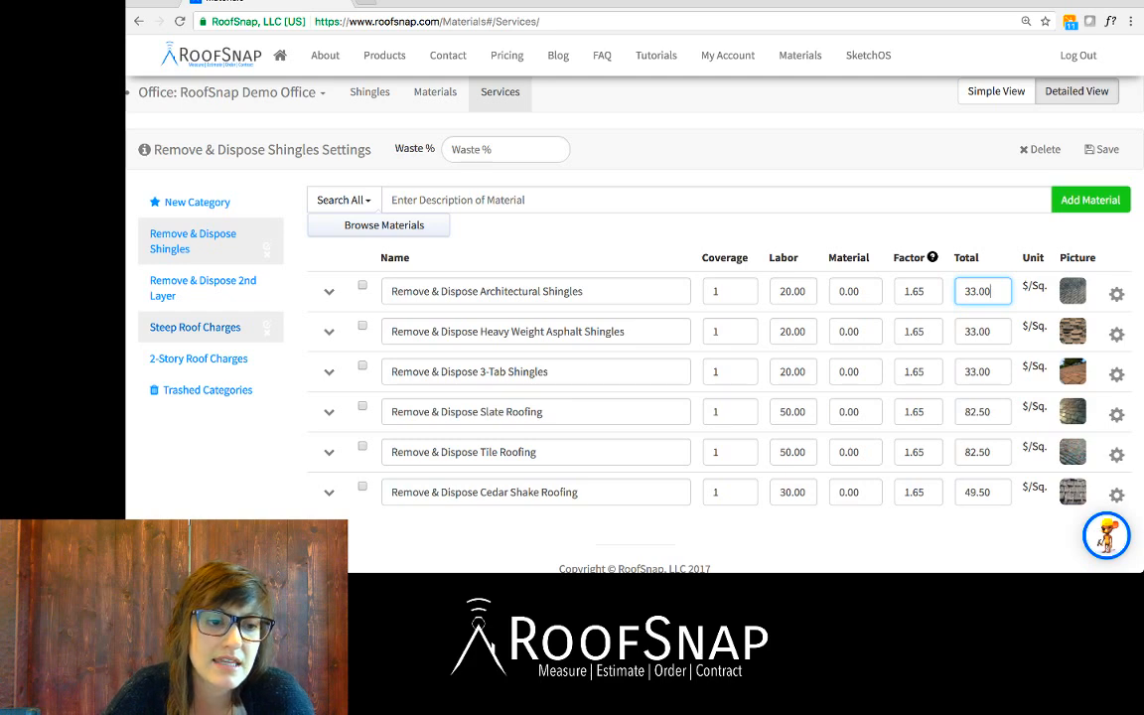
- Open the Steep Roof Charges category and review the 10/12 Steep Charge's labor, factor and total price
left_click(195, 327)
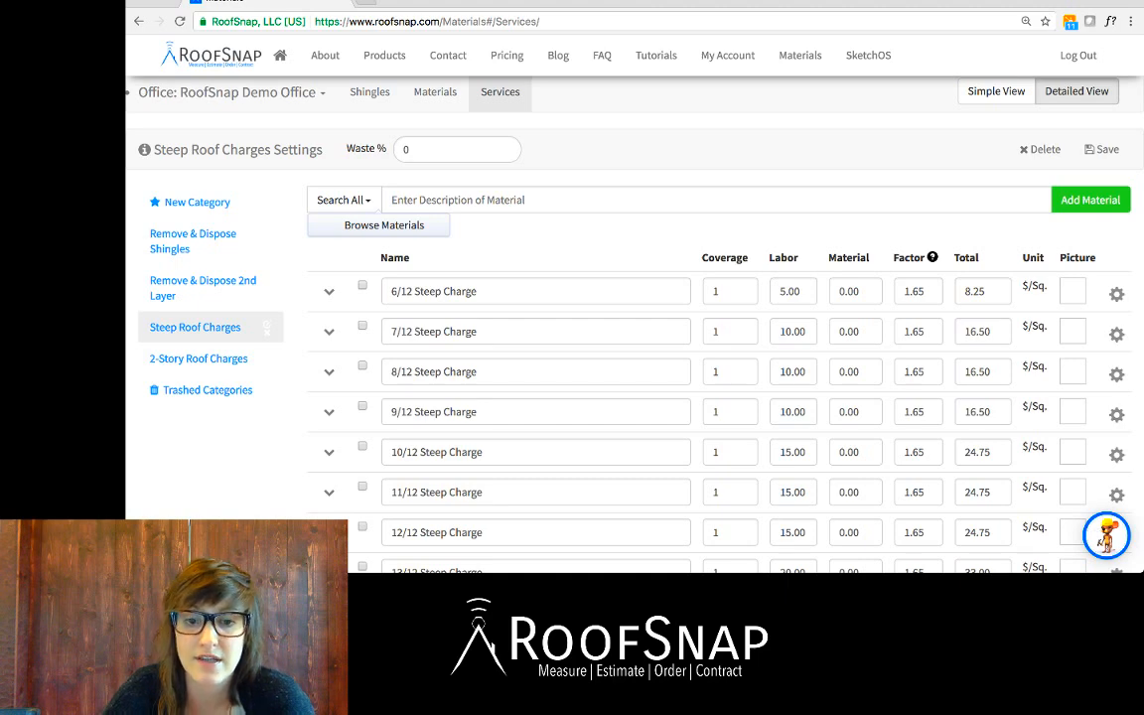
scroll(635, 347, "down", 2)
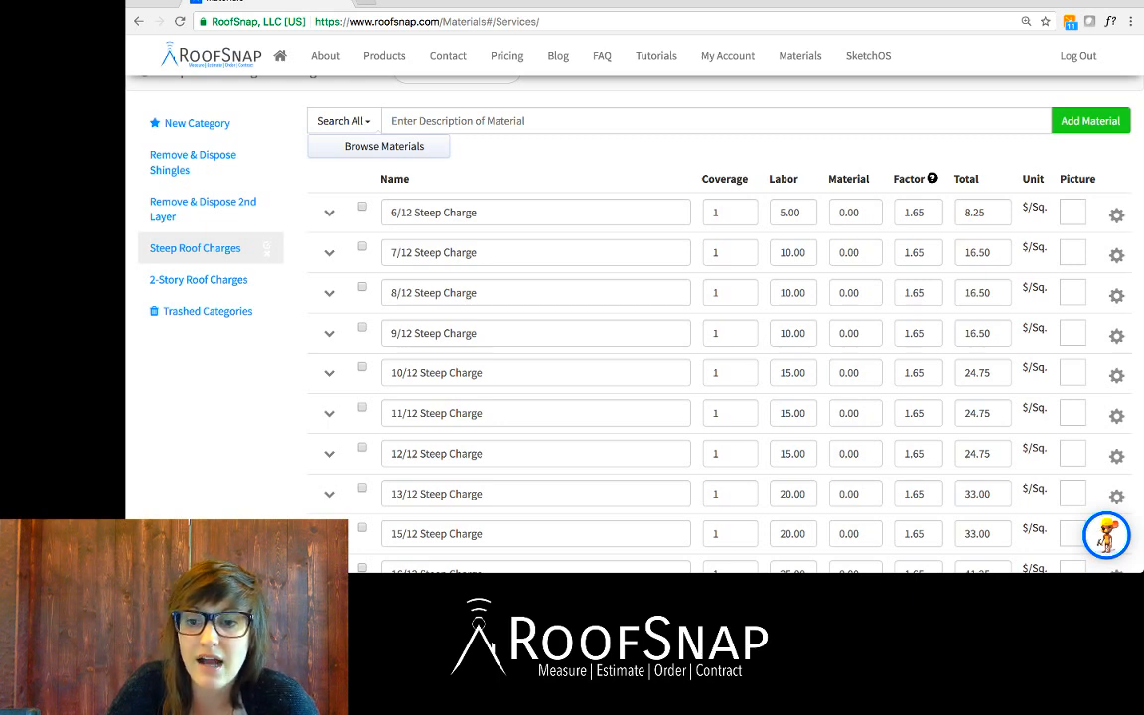
double_click(783, 373)
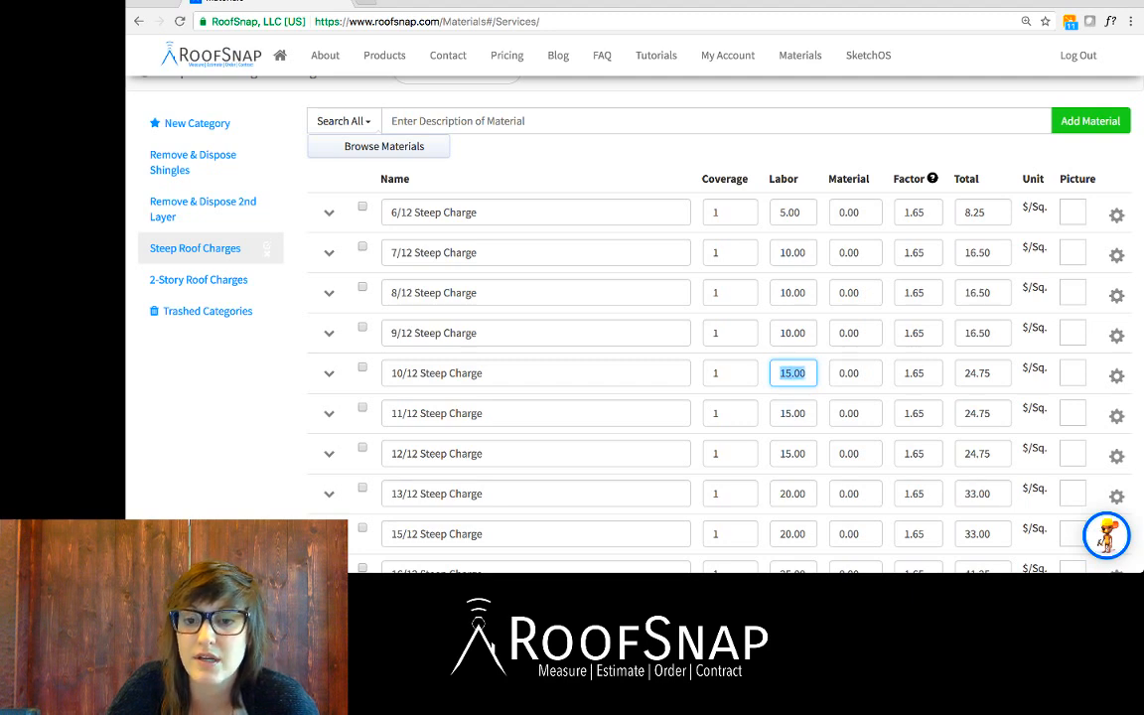
key("Tab")
key("Tab")
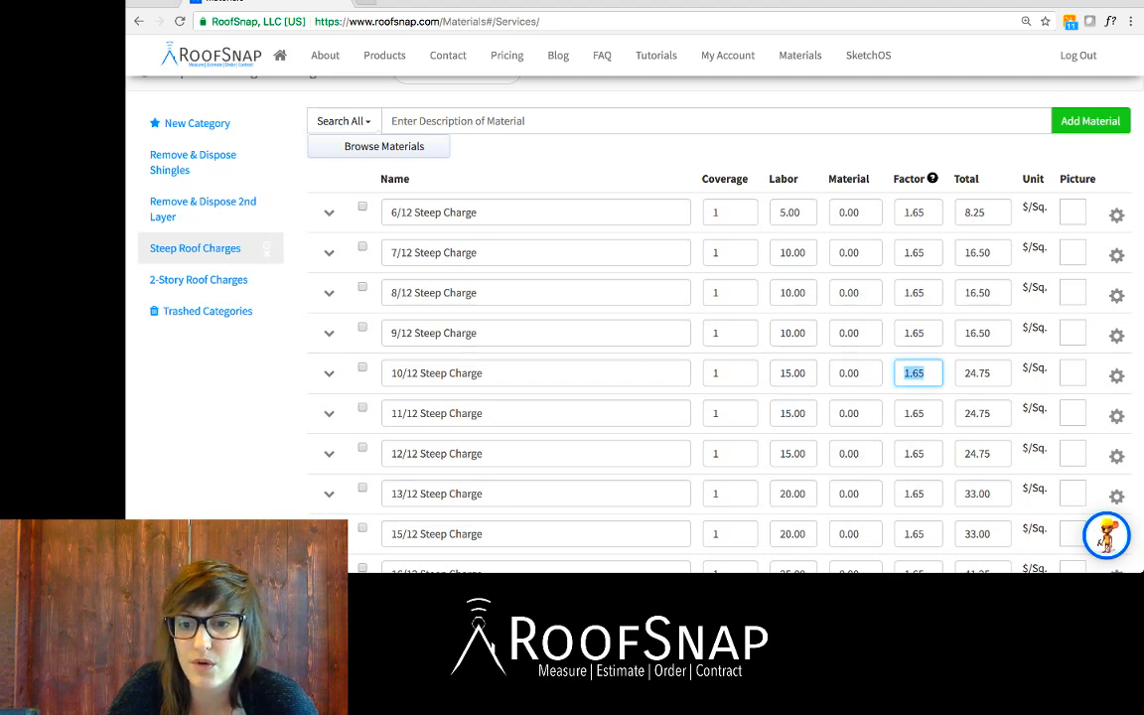
key("Tab")
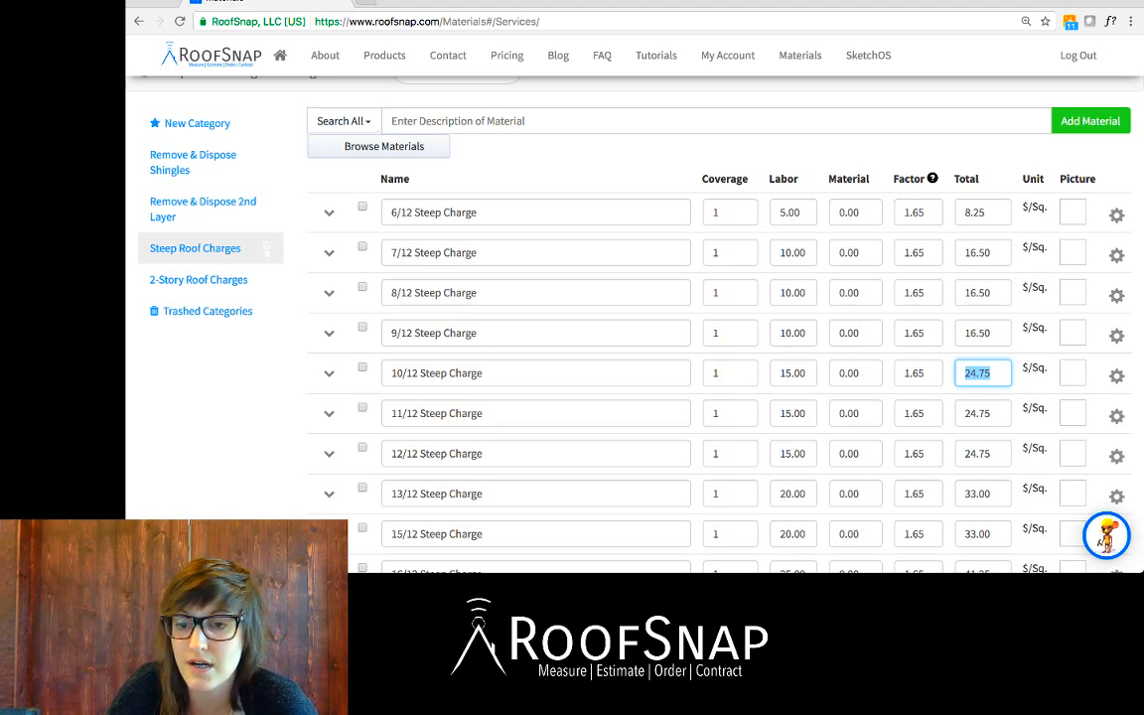
left_click(991, 373)
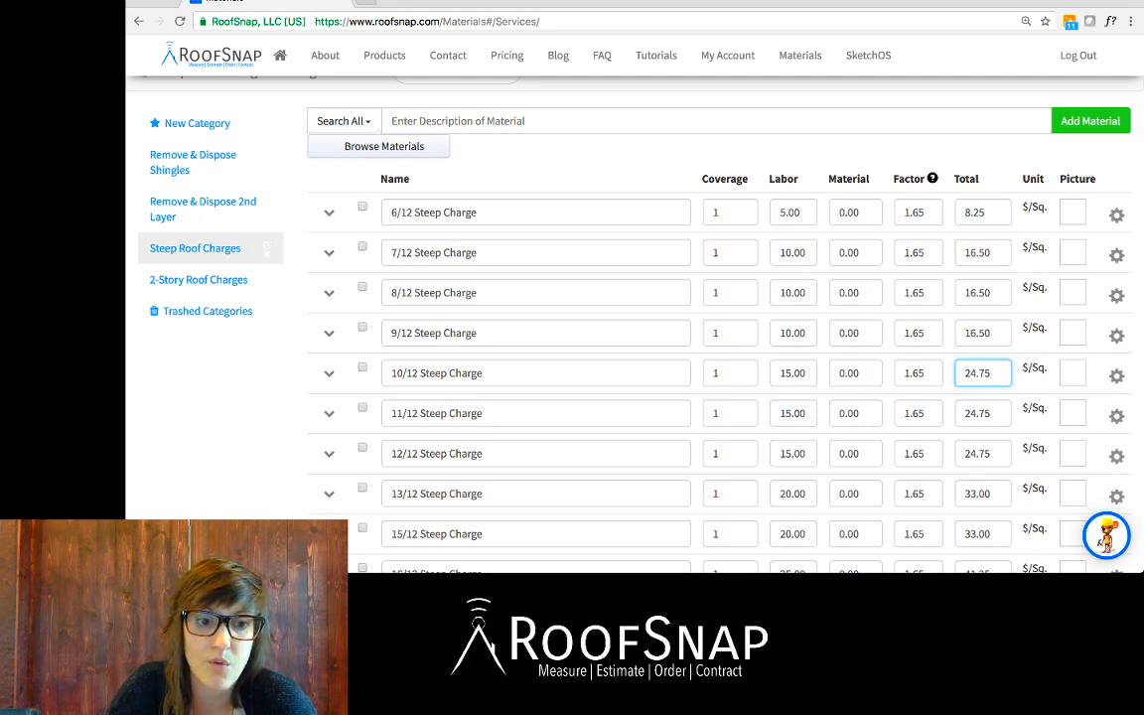
scroll(635, 298, "up", 3)
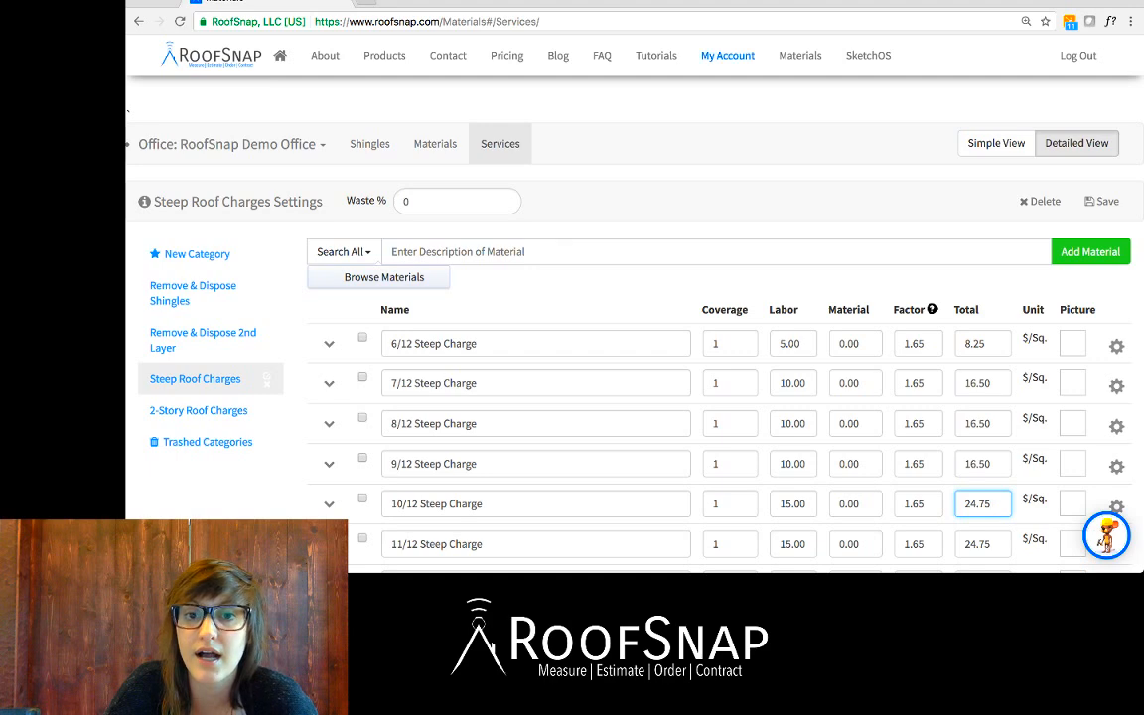
- Return to the account overview and log out of the RoofSnap account
left_click(728, 55)
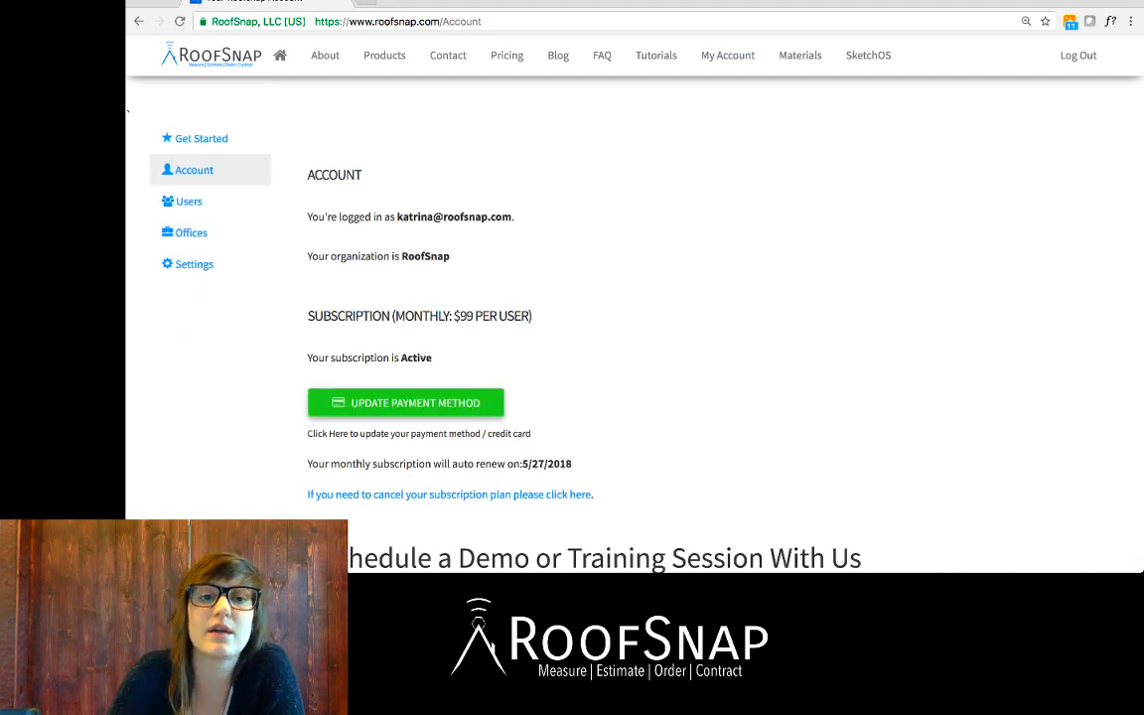
left_click(1077, 55)
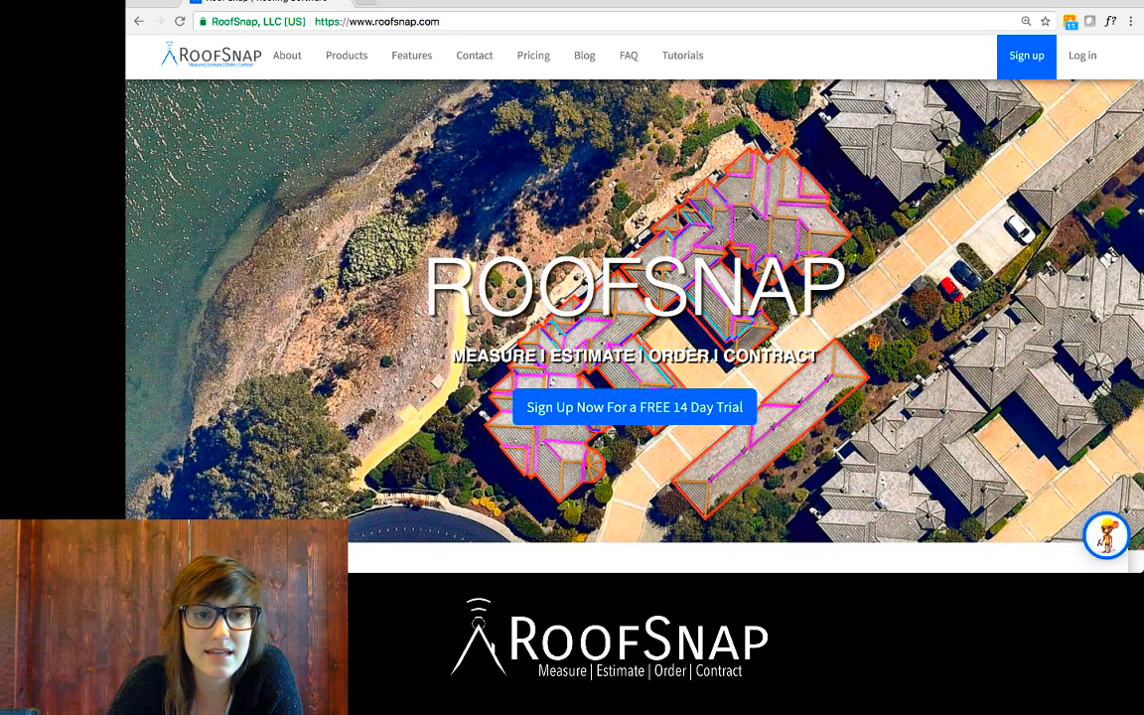
- Open the RoofSnap pricing page and compare the Month To Month, Tandem, Team and Enterprise plans
left_click(533, 55)
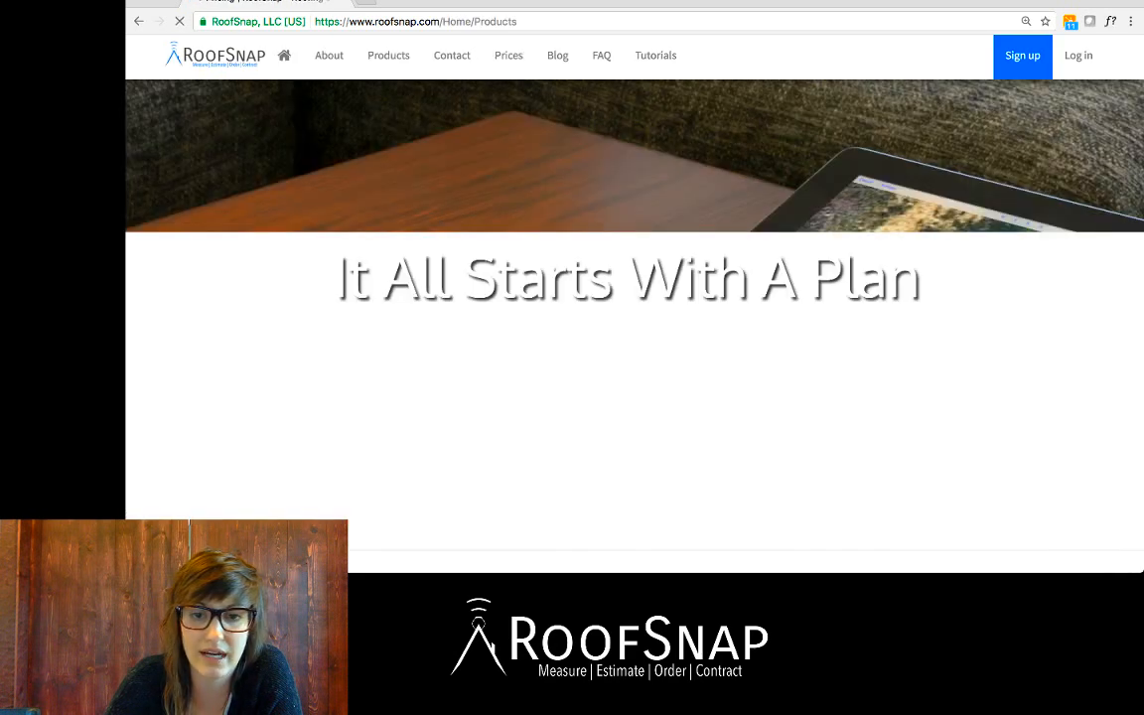
scroll(635, 298, "down", 3)
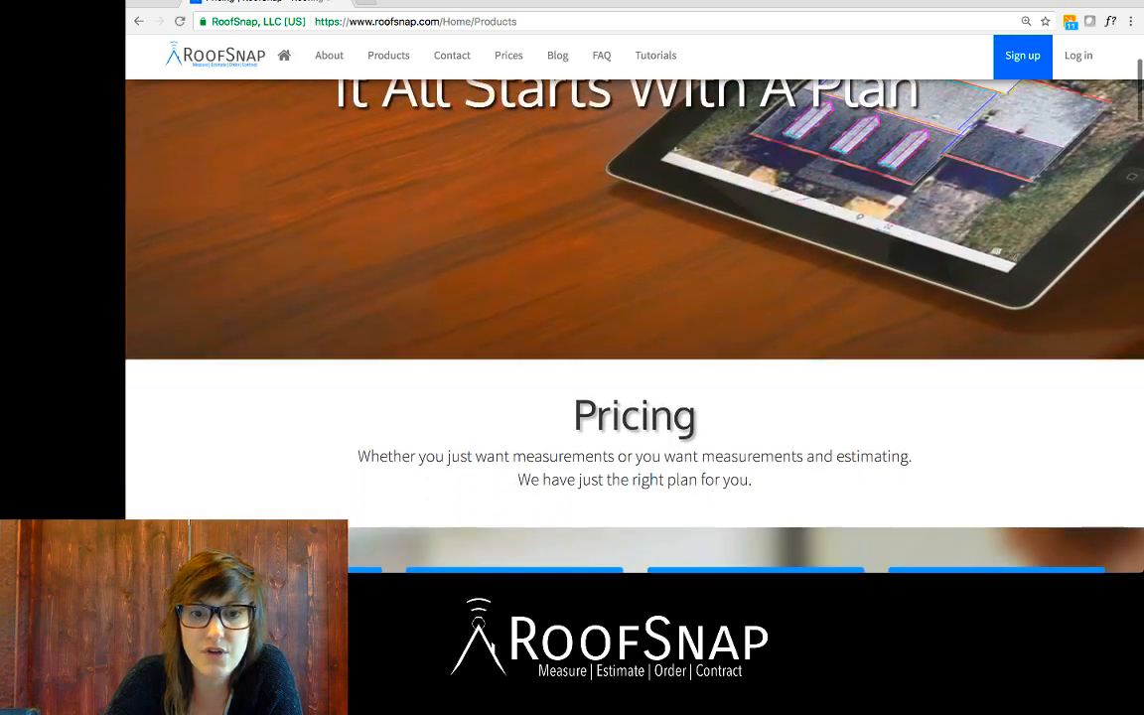
scroll(635, 298, "down", 5)
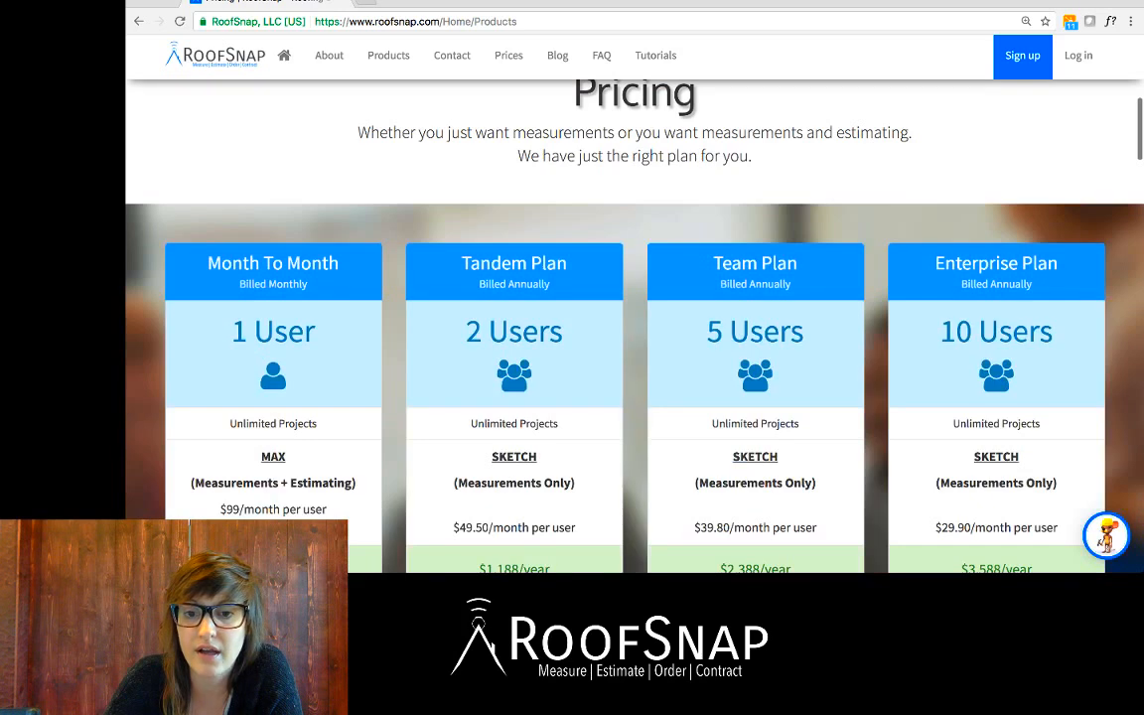
scroll(635, 298, "down", 3)
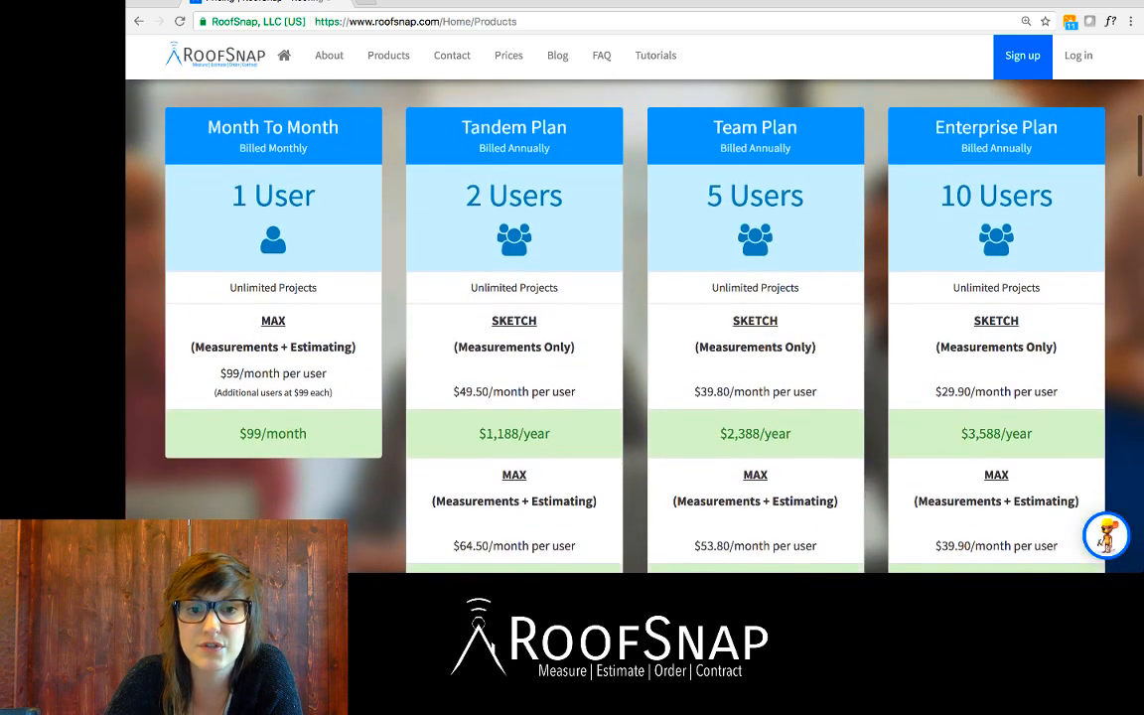
scroll(636, 325, "down", 1)
scroll(636, 326, "up", 1)
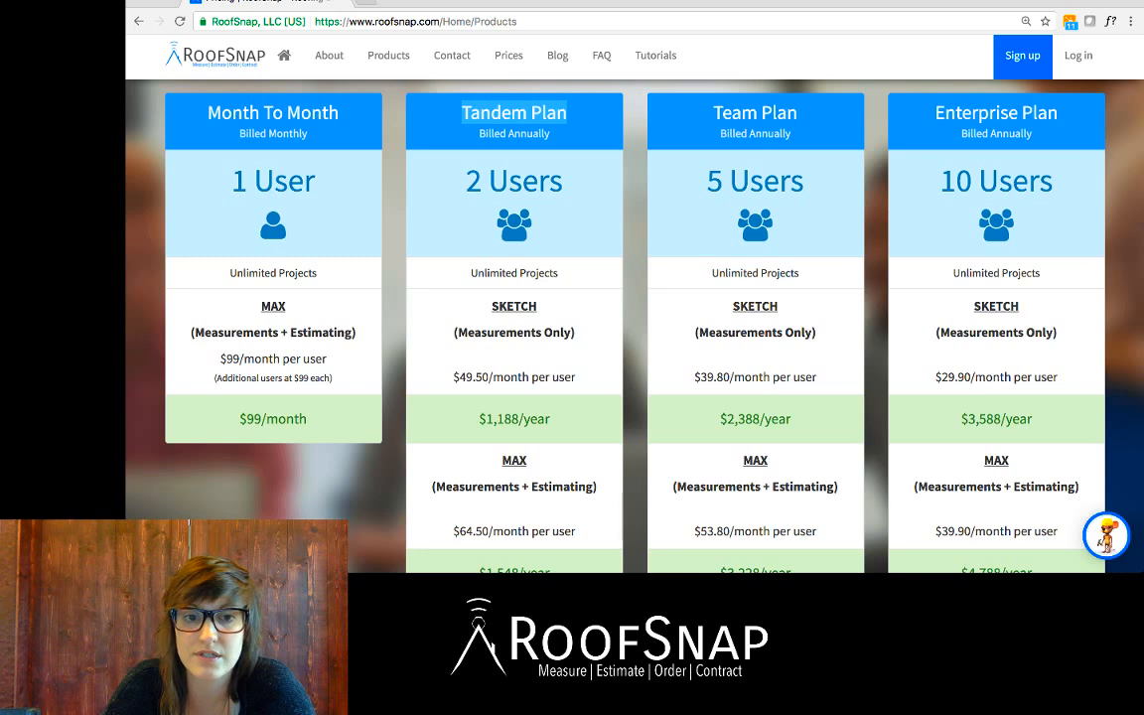
scroll(635, 328, "down", 1)
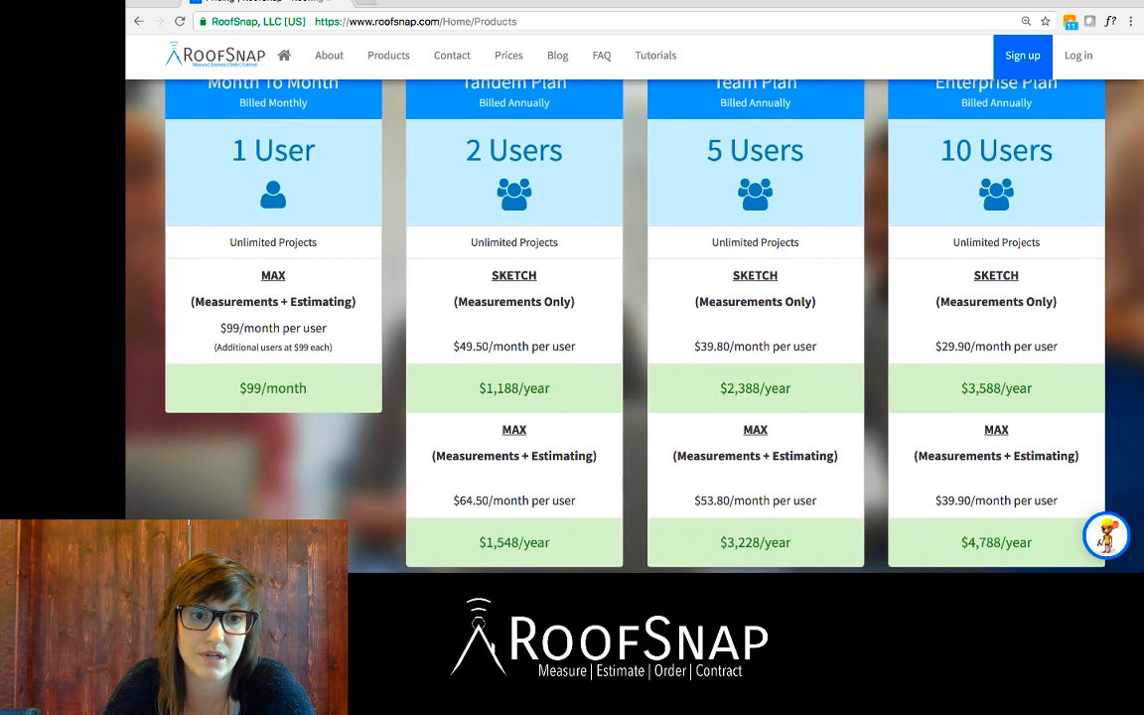
scroll(635, 328, "up", 1)
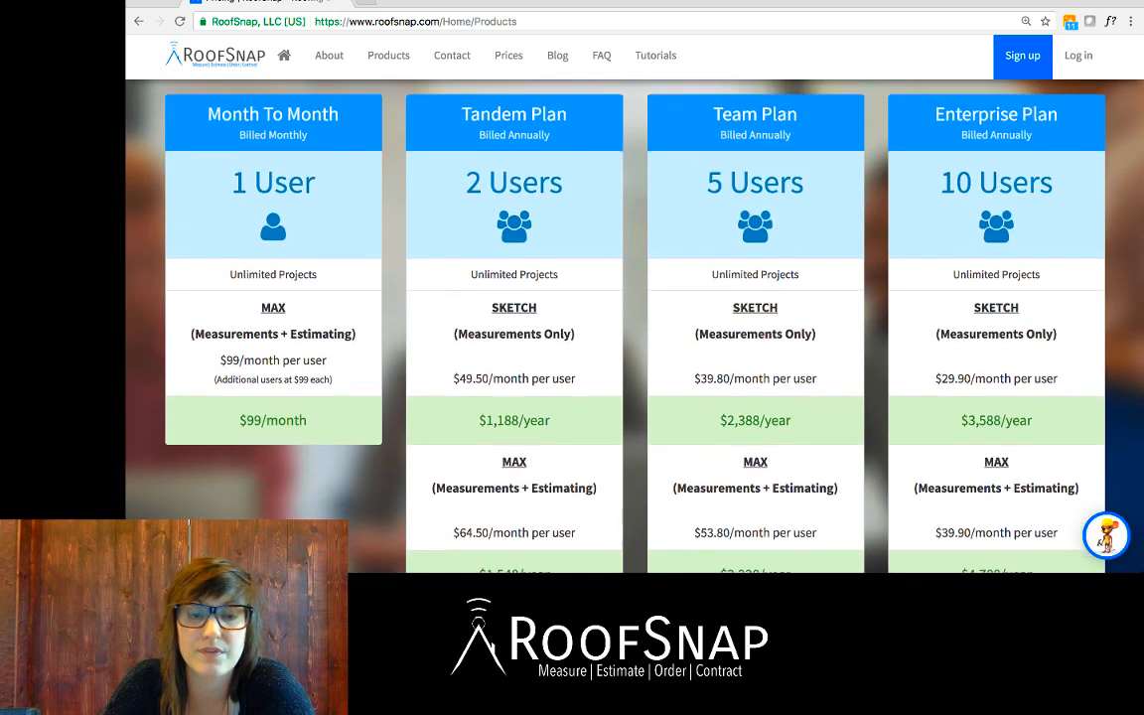
- Examine the Tandem Plan's MAX (Measurements + Estimating) option and its monthly price per user
scroll(635, 327, "down", 3)
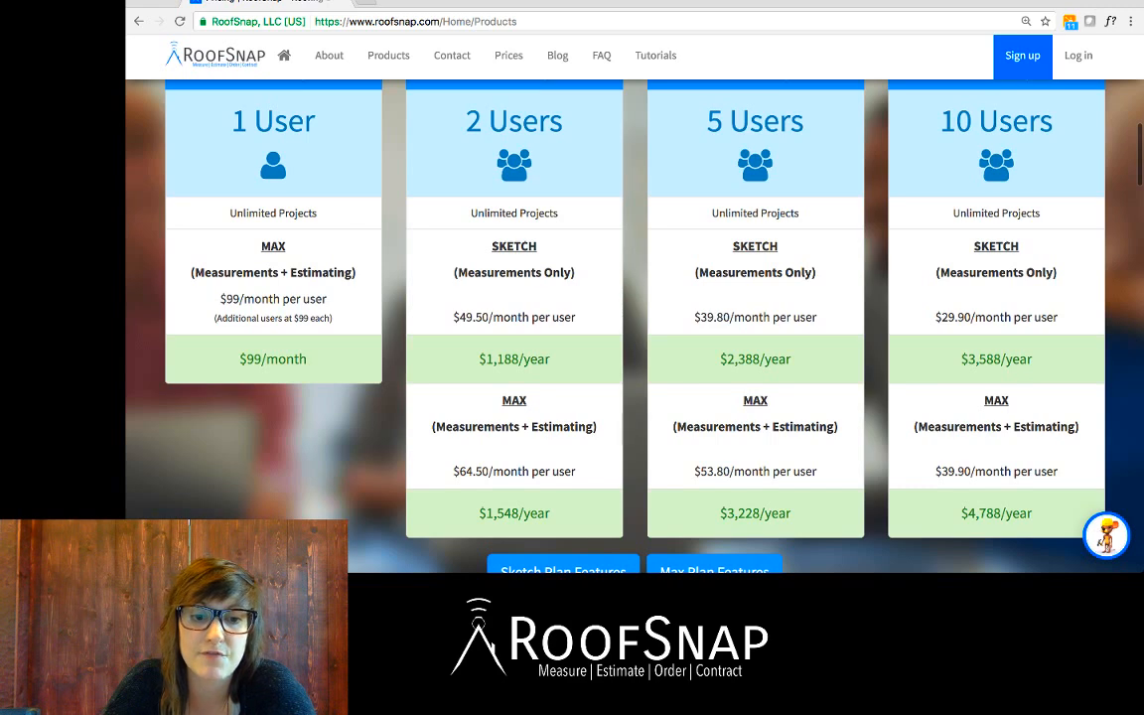
left_click_drag(431, 426, 596, 426)
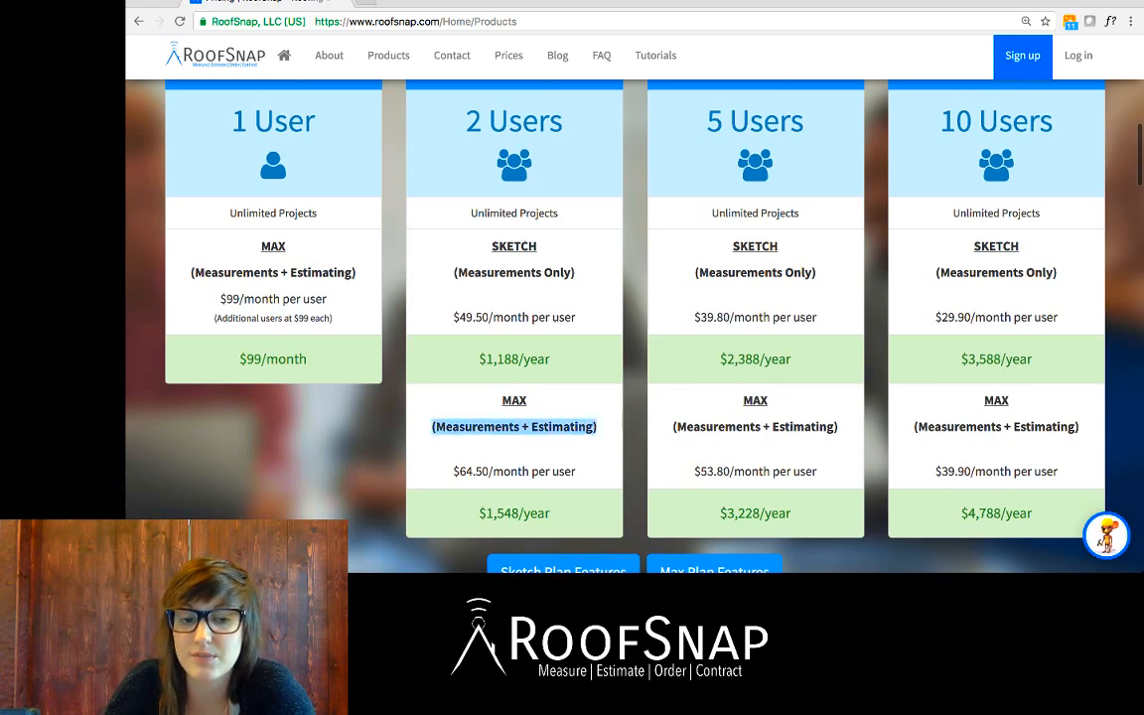
double_click(474, 472)
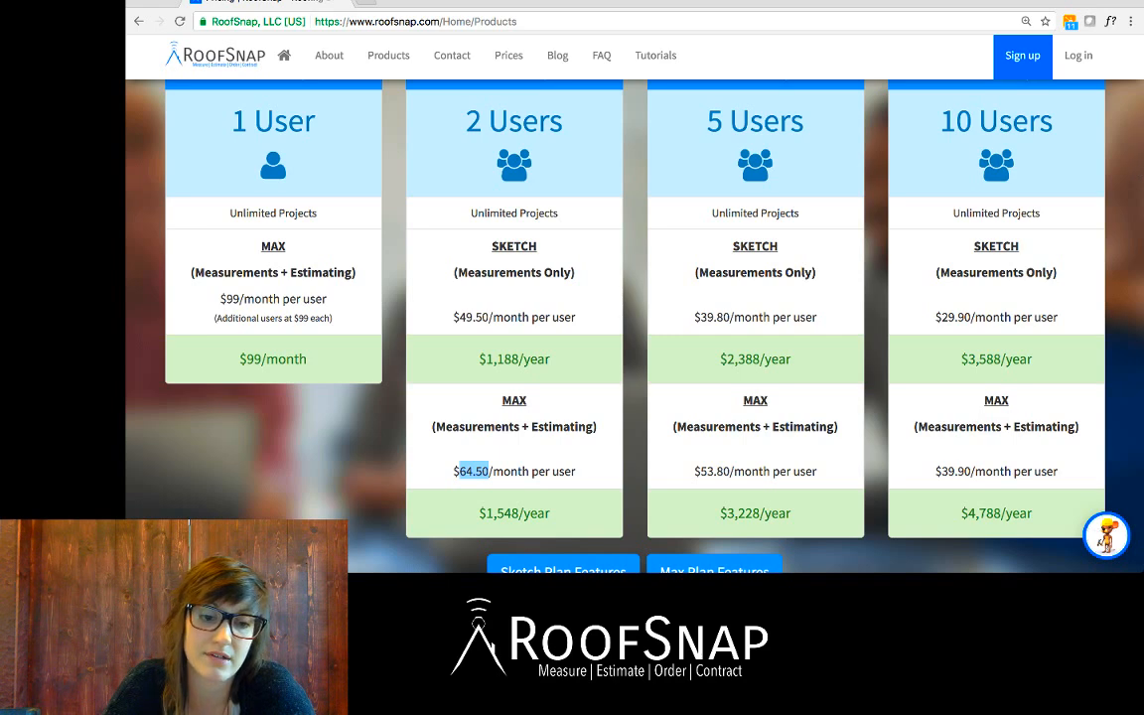
left_click(474, 472)
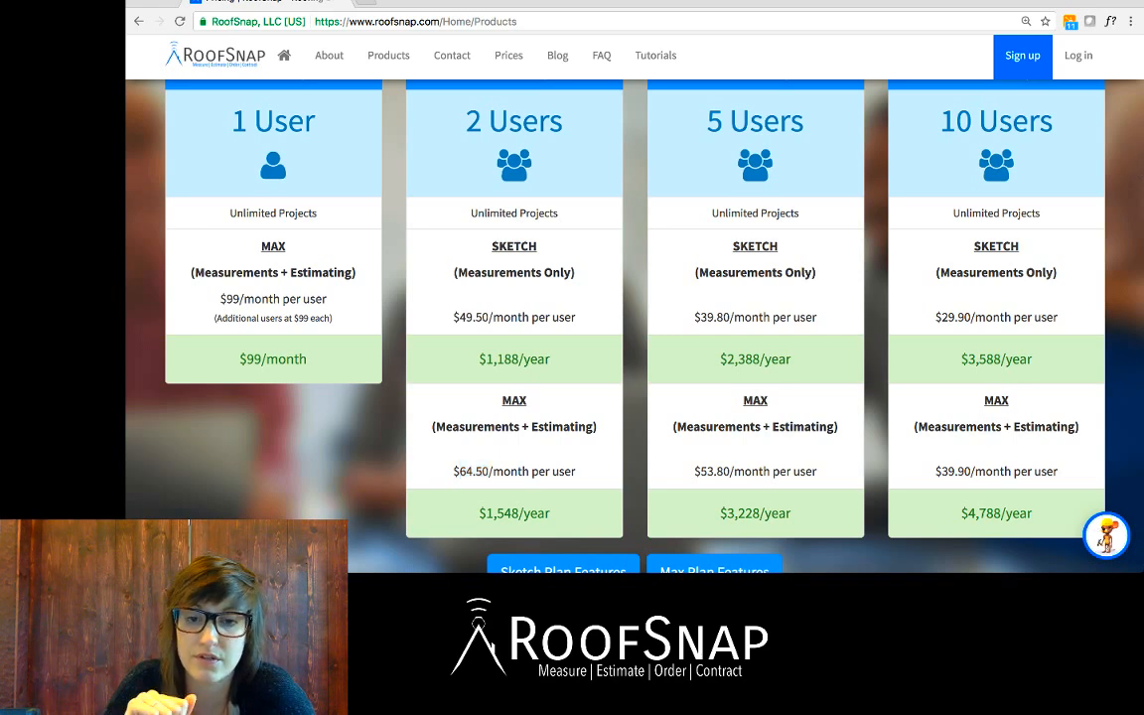